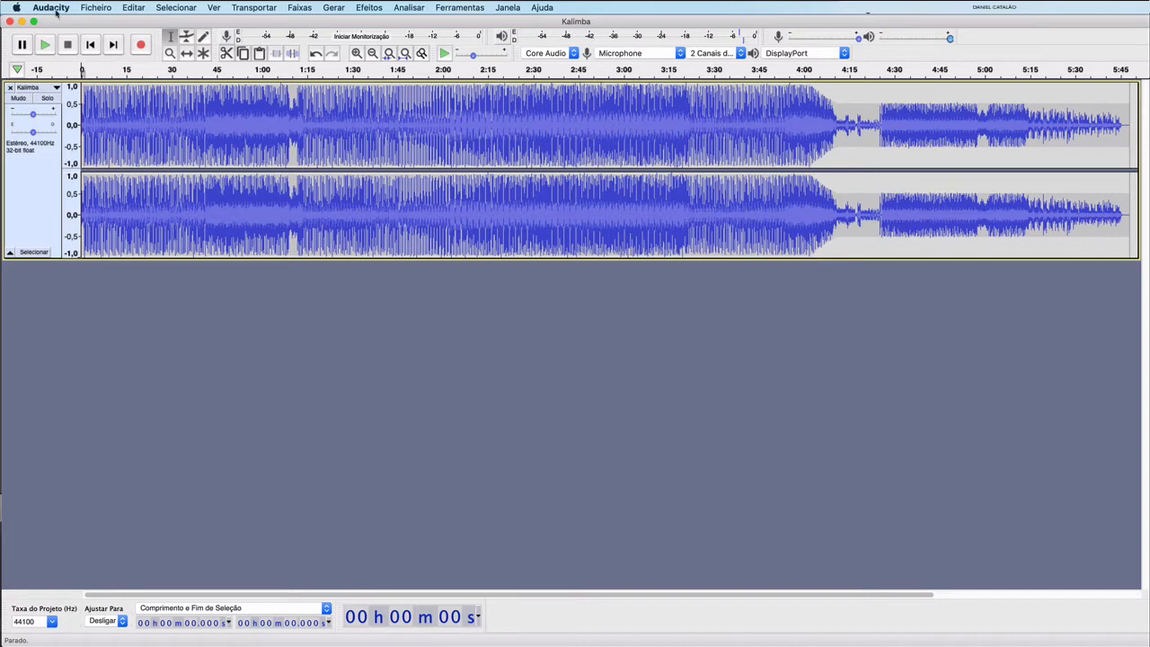
# Step: View the program's version and credits information, and close it
pyautogui.click(54, 9)
pyautogui.click(72, 21)
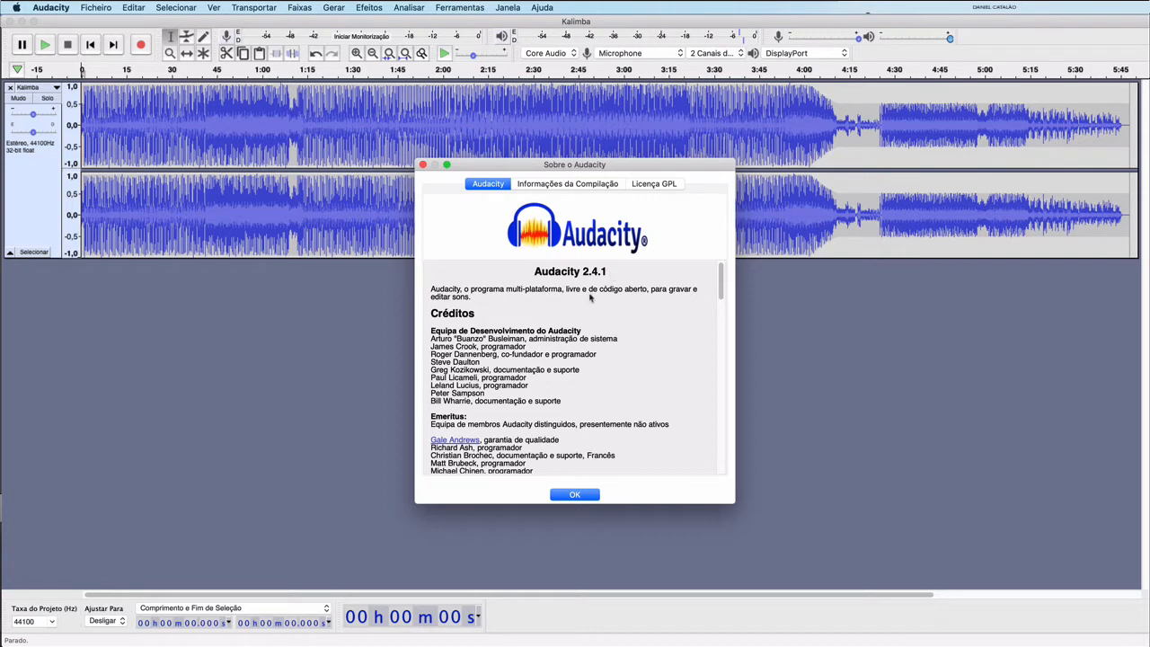
pyautogui.click(583, 496)
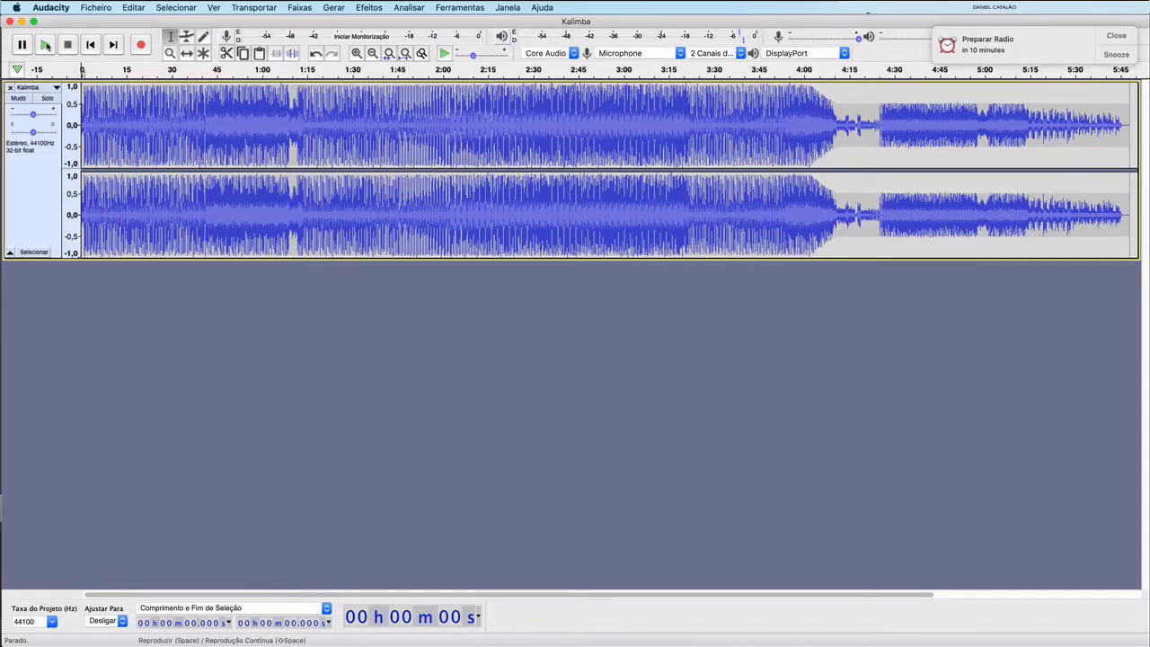
# Step: Play the Kalimba track from its start for a few seconds and stop it, twice
pyautogui.click(45, 44)
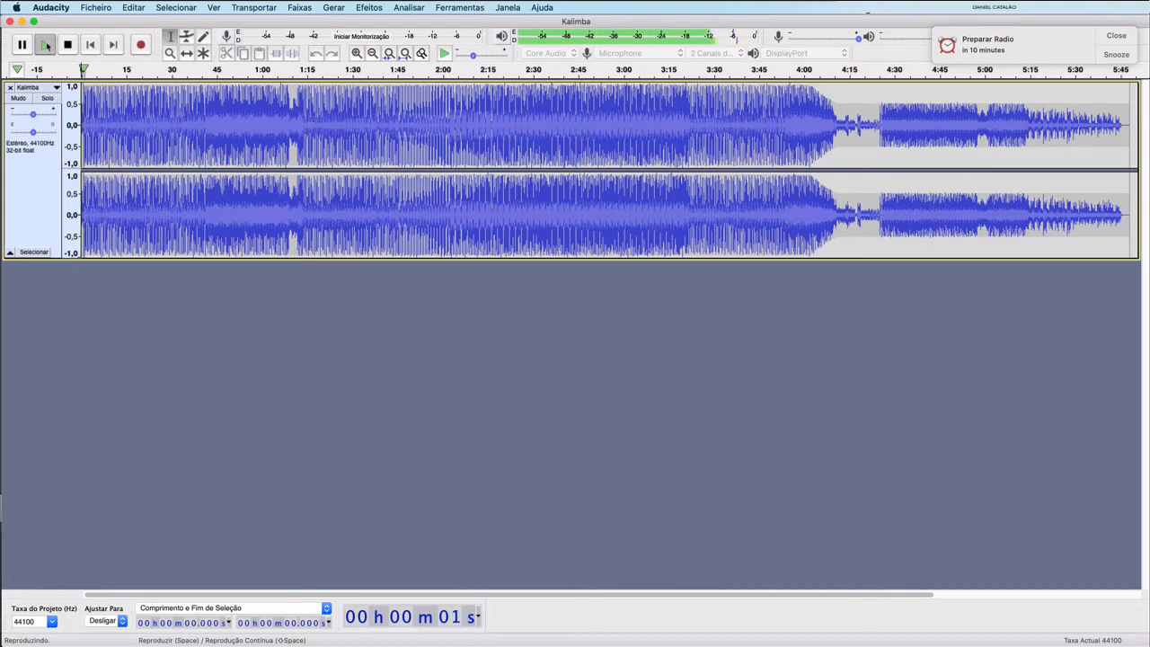
pyautogui.click(68, 45)
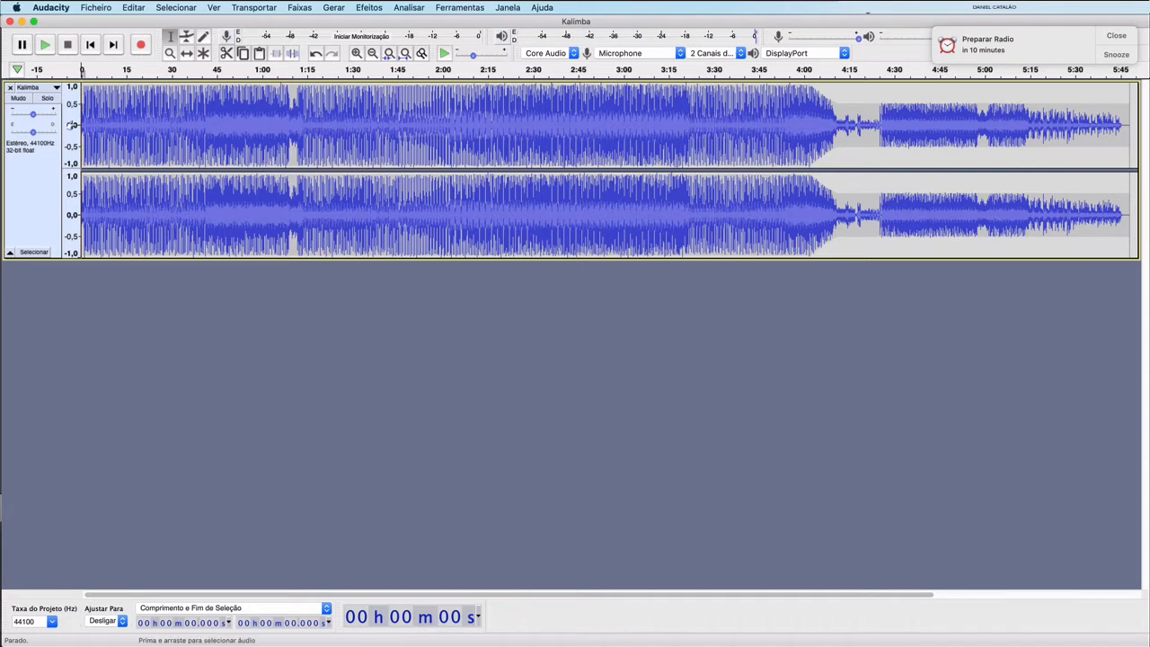
pyautogui.click(44, 44)
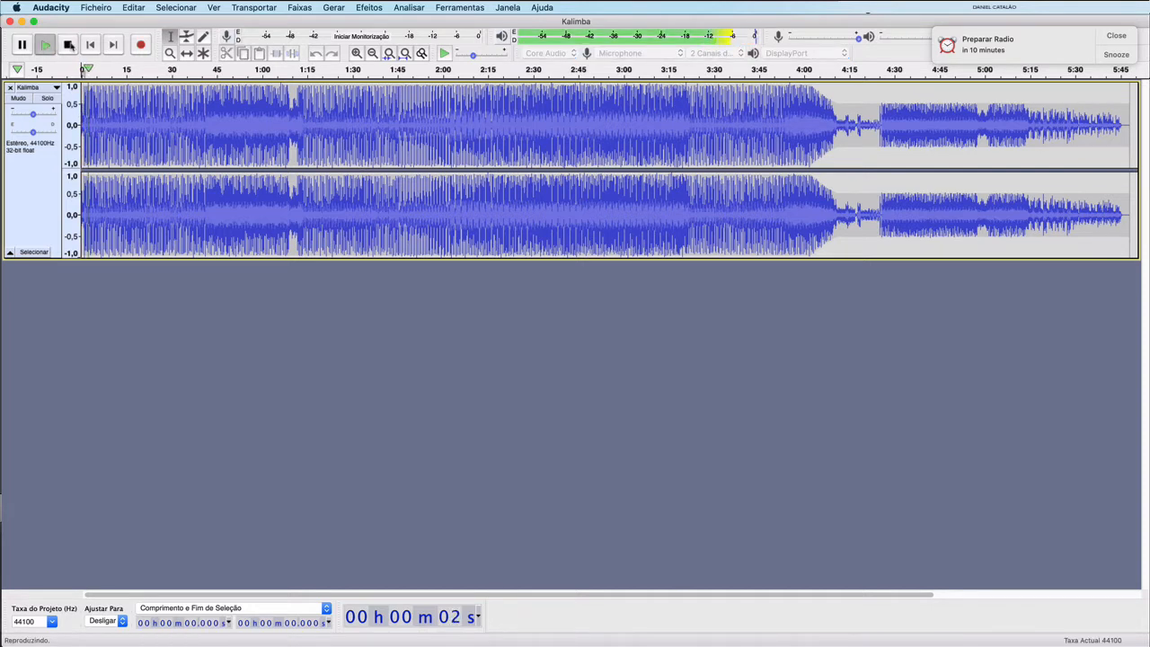
pyautogui.click(69, 45)
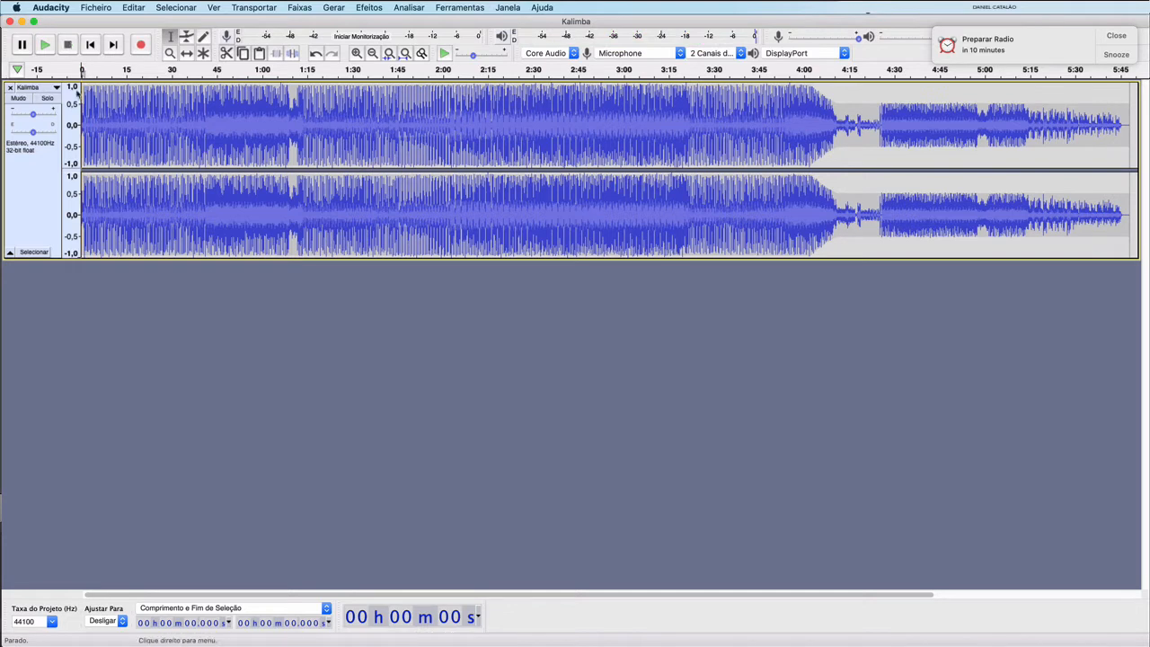
# Step: Place the cursor at about 1:10 on the Kalimba track, play from there and stop playback
pyautogui.keyDown('shift'); pyautogui.click(290, 115); pyautogui.keyUp('shift')
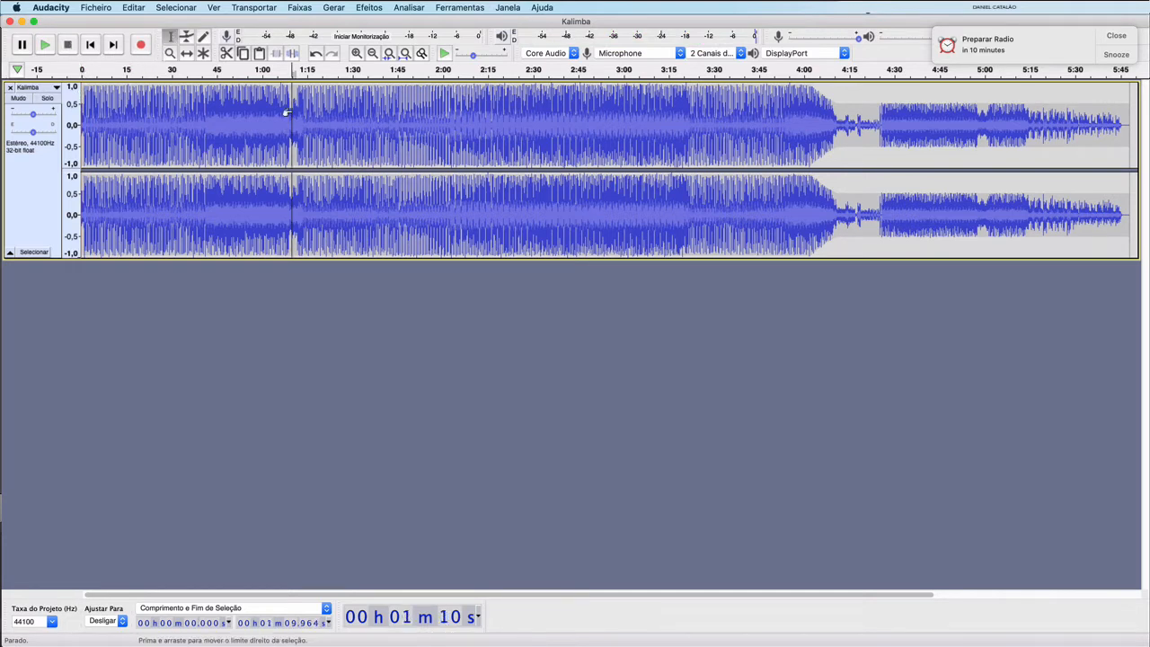
pyautogui.click(46, 45)
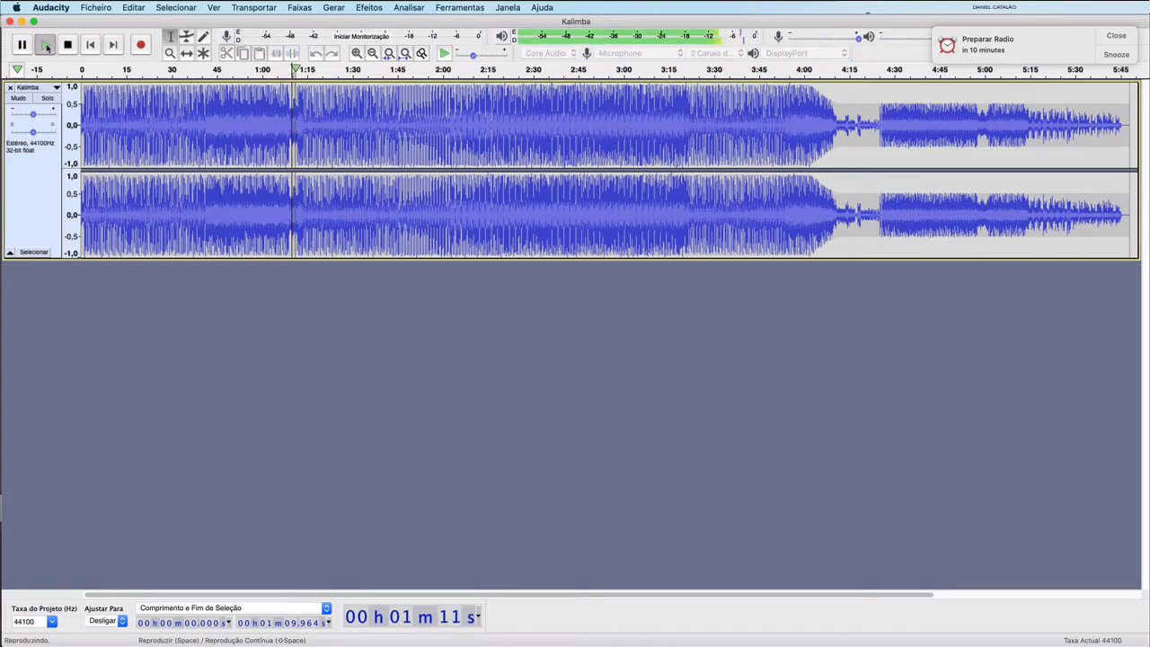
pyautogui.click(67, 45)
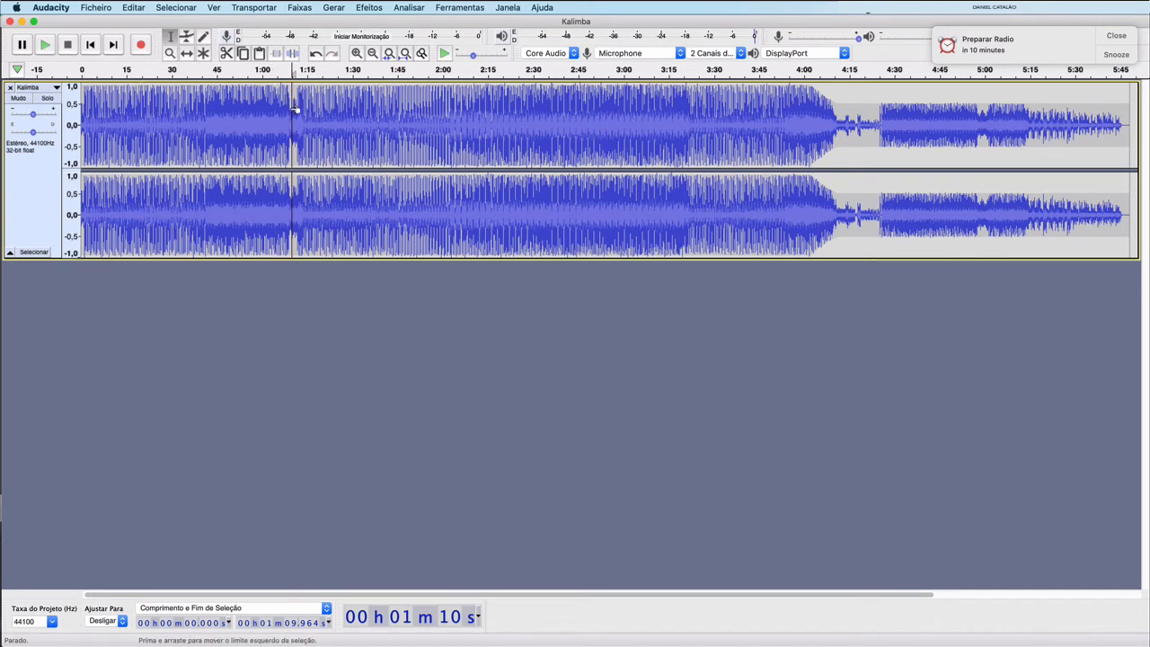
# Step: Play the track again from about 1:10, pausing and resuming once before pausing at about 1:13
pyautogui.click(45, 45)
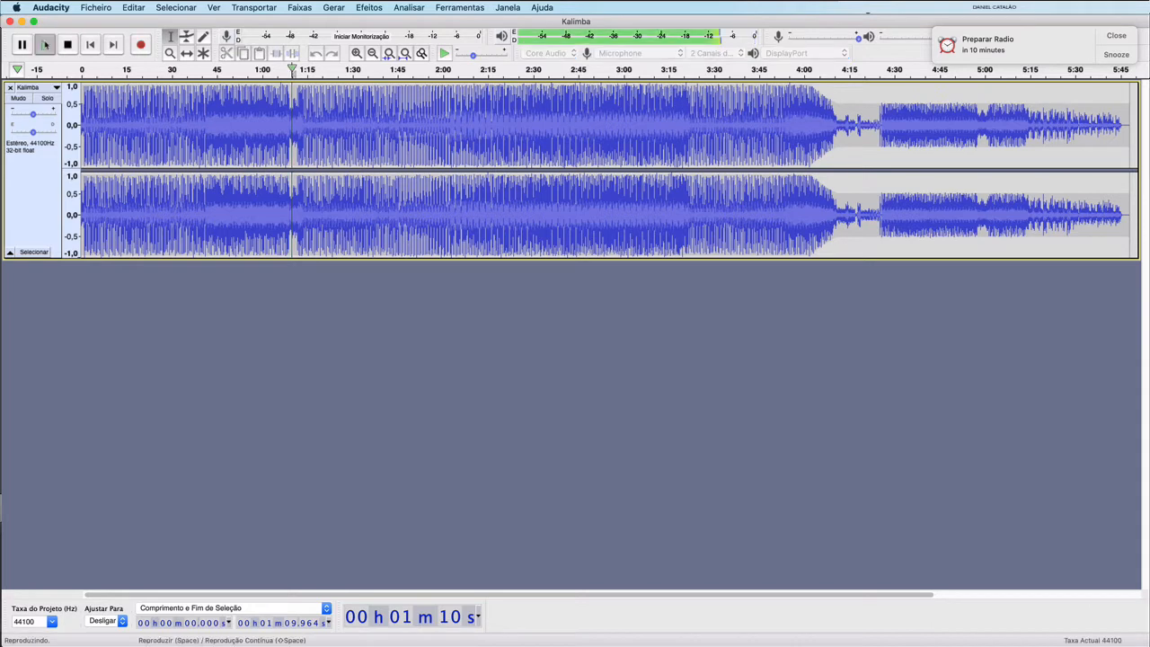
pyautogui.click(21, 45)
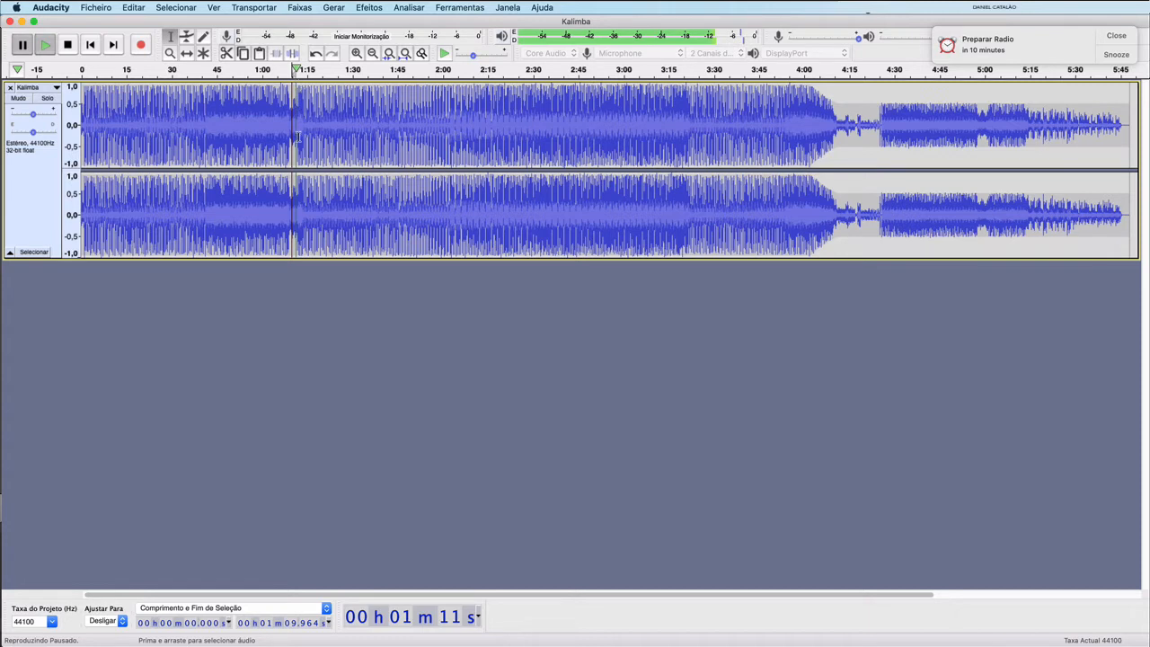
pyautogui.click(45, 47)
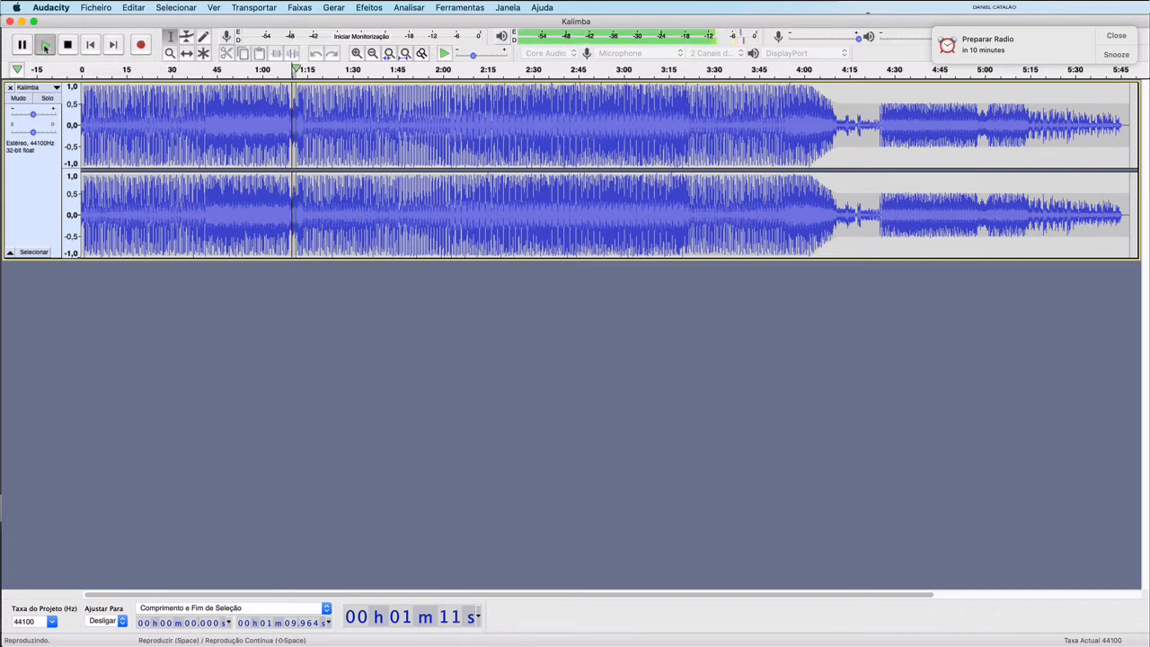
pyautogui.click(22, 45)
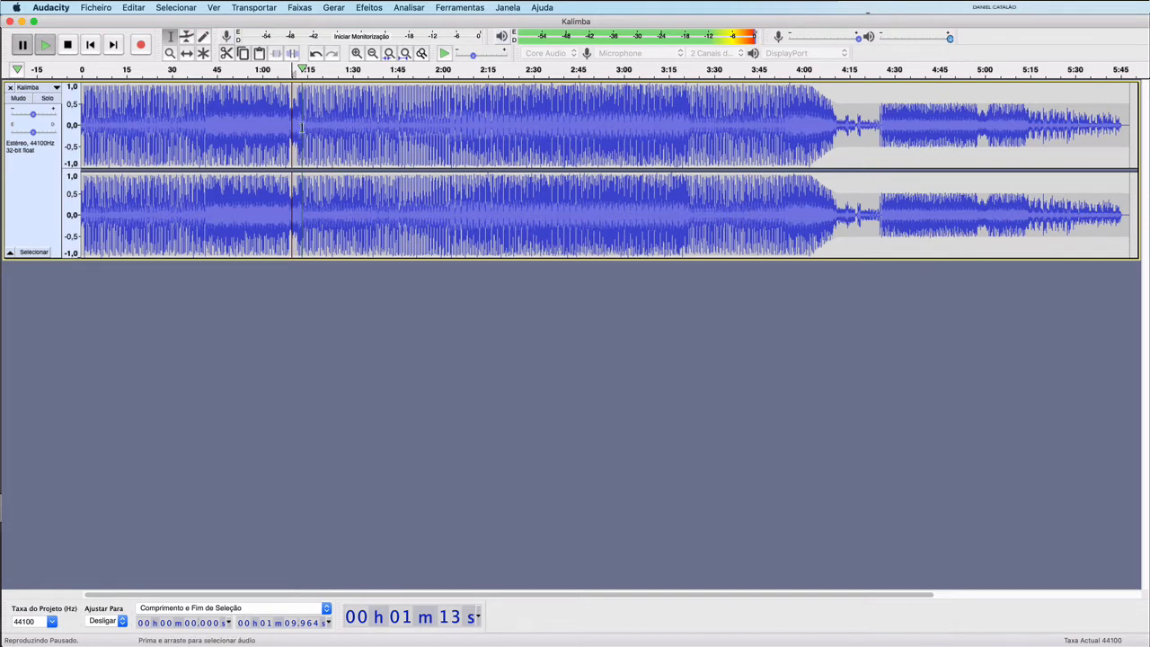
# Step: Select the audio from about 1:13 to 1:46 and examine the available editing commands while playback is paused
pyautogui.moveTo(302, 129); pyautogui.dragTo(399, 131)
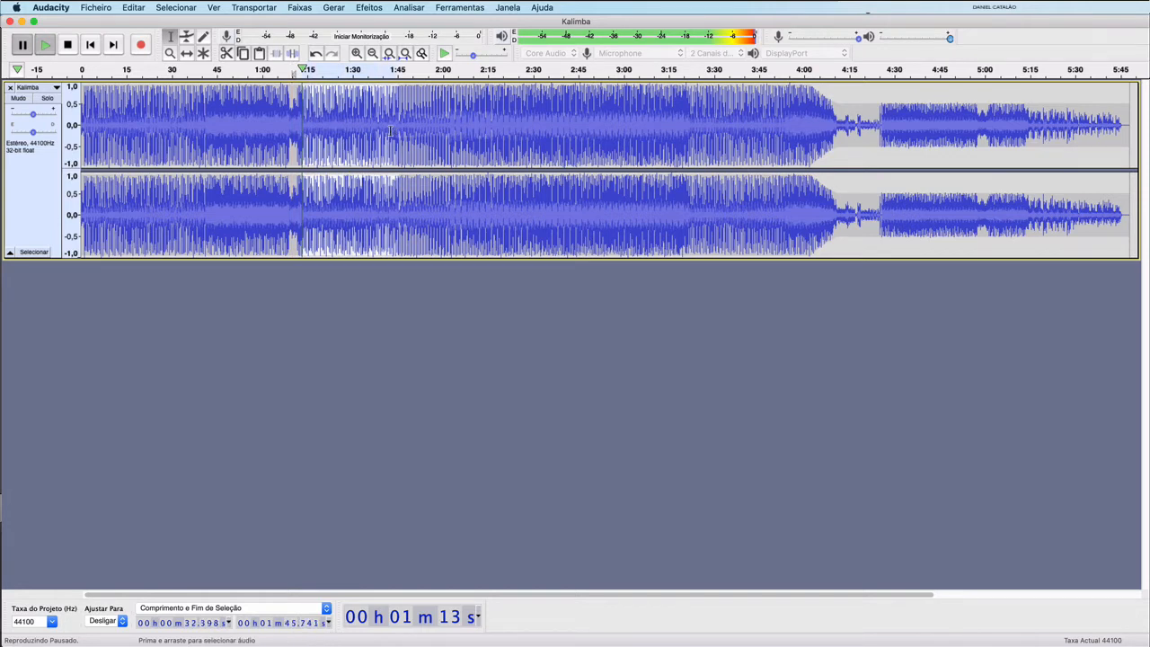
pyautogui.click(133, 7)
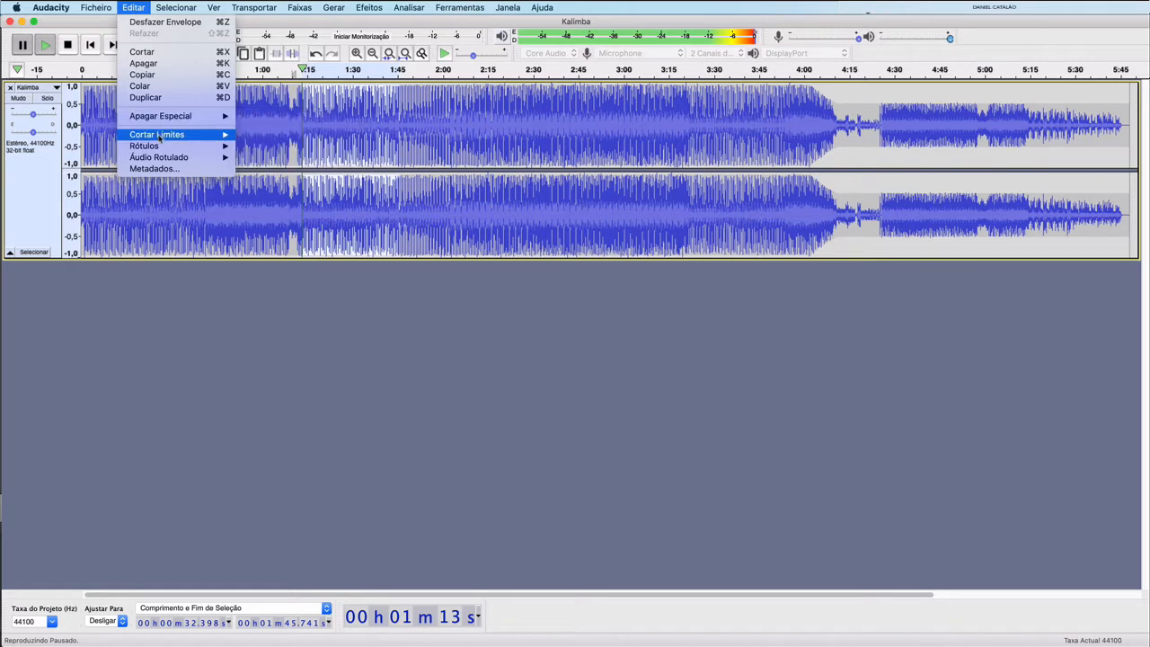
pyautogui.moveTo(158, 135)
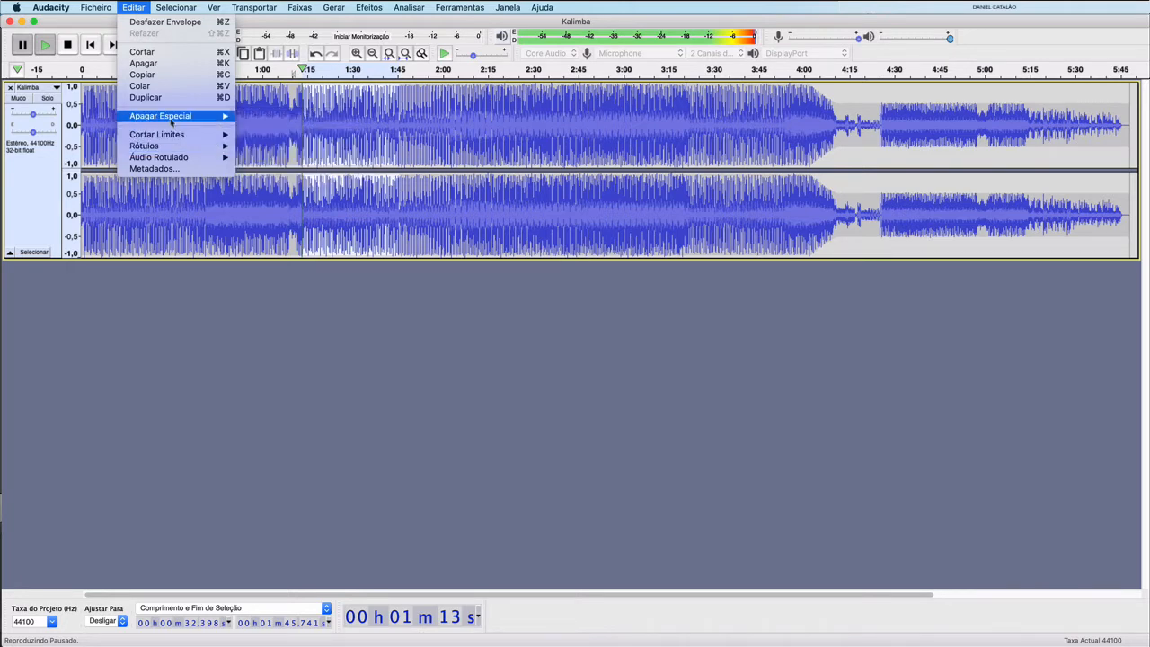
pyautogui.moveTo(175, 117)
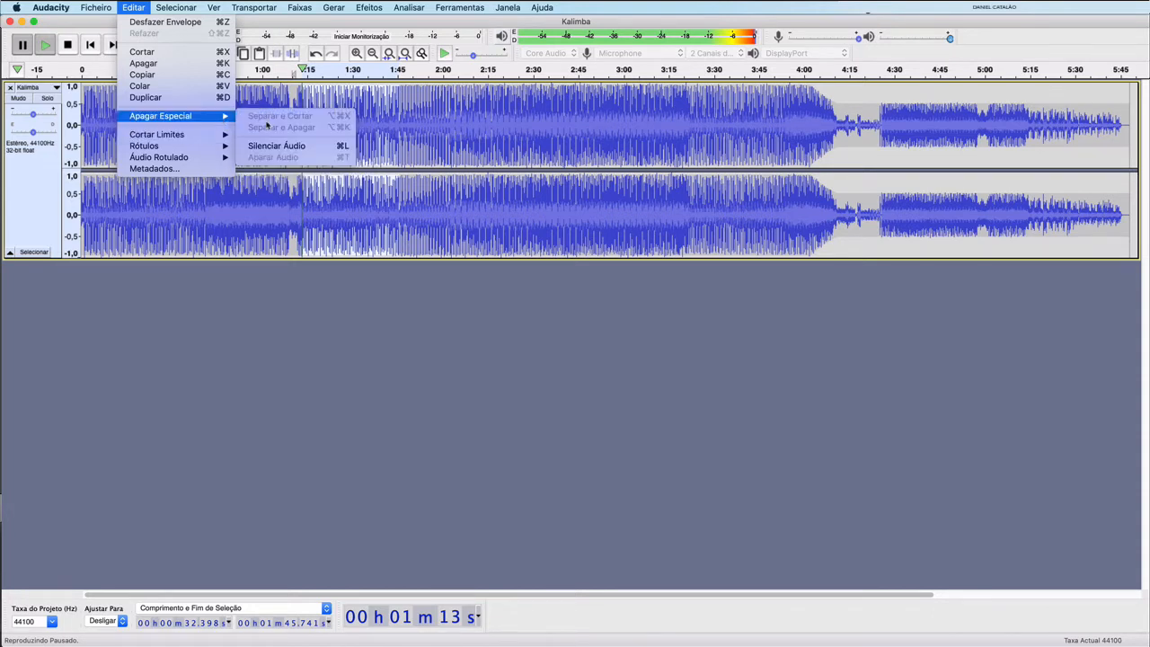
pyautogui.moveTo(239, 137)
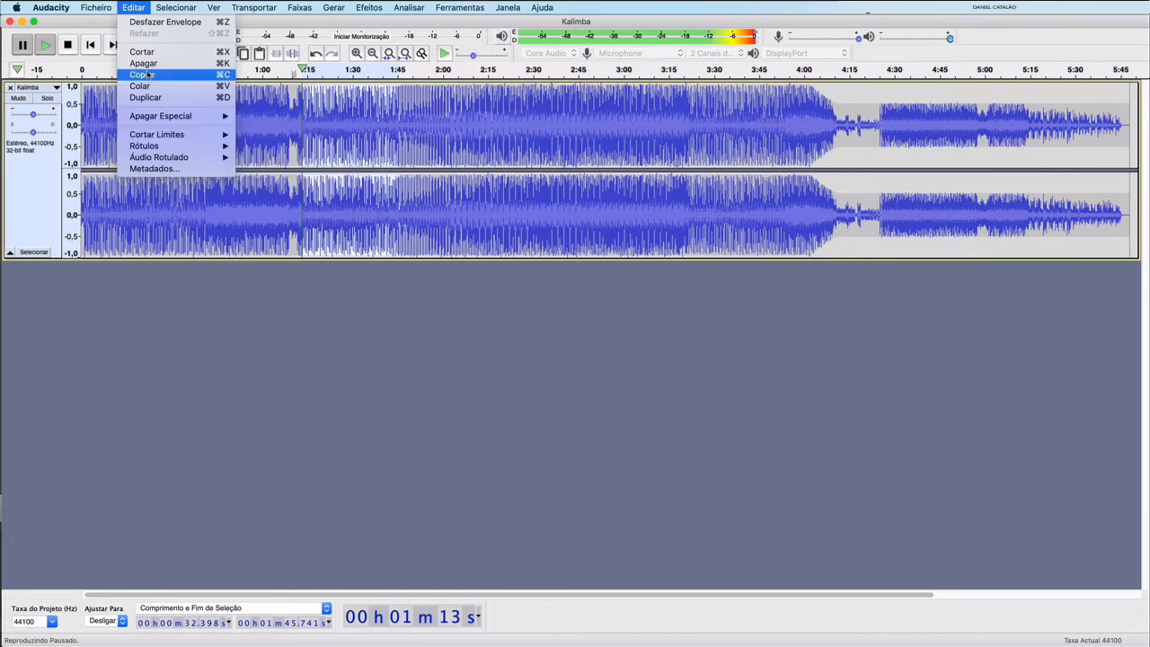
pyautogui.click(307, 123)
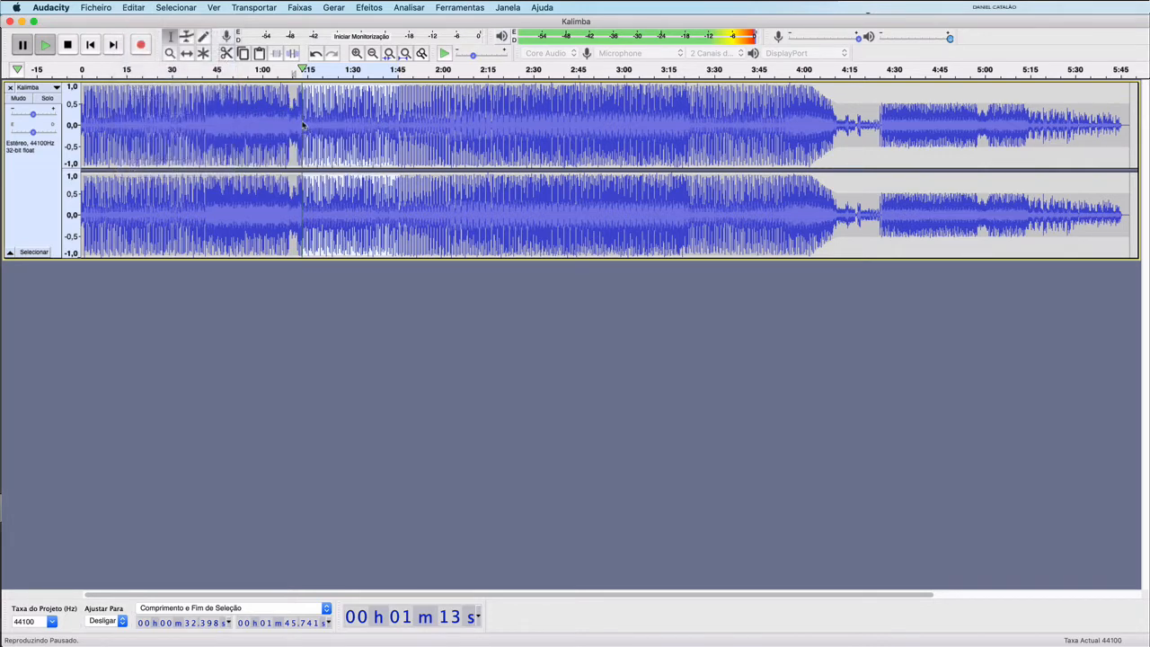
# Step: Stop playback completely and examine the clip boundary commands available for the selected audio
pyautogui.click(68, 45)
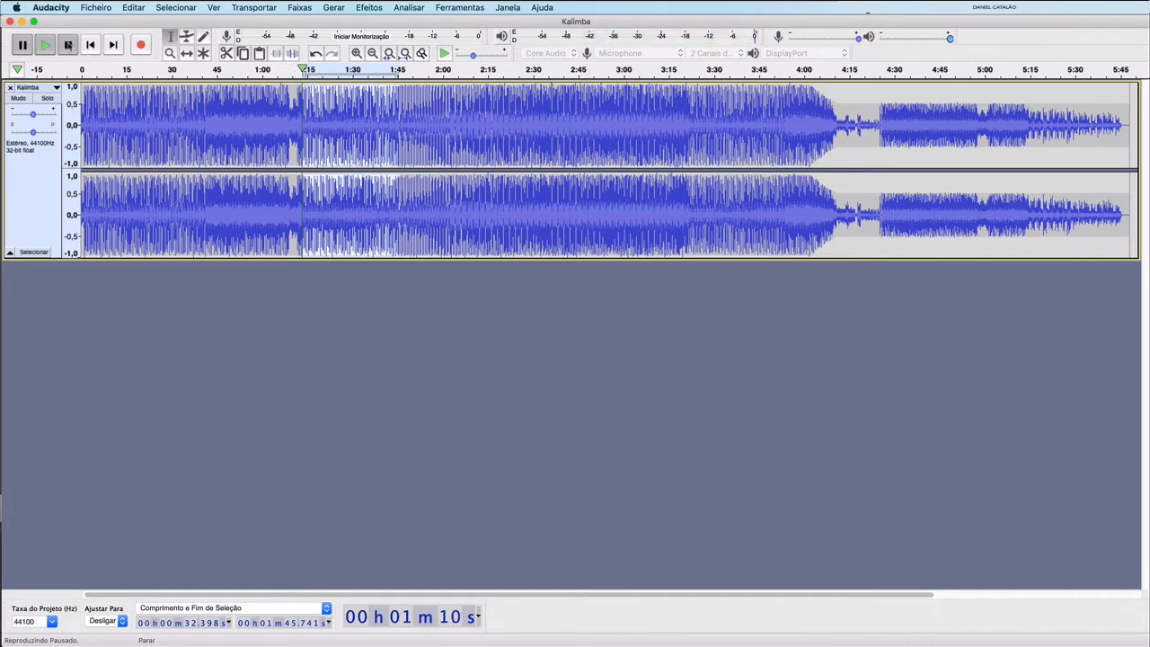
pyautogui.click(133, 7)
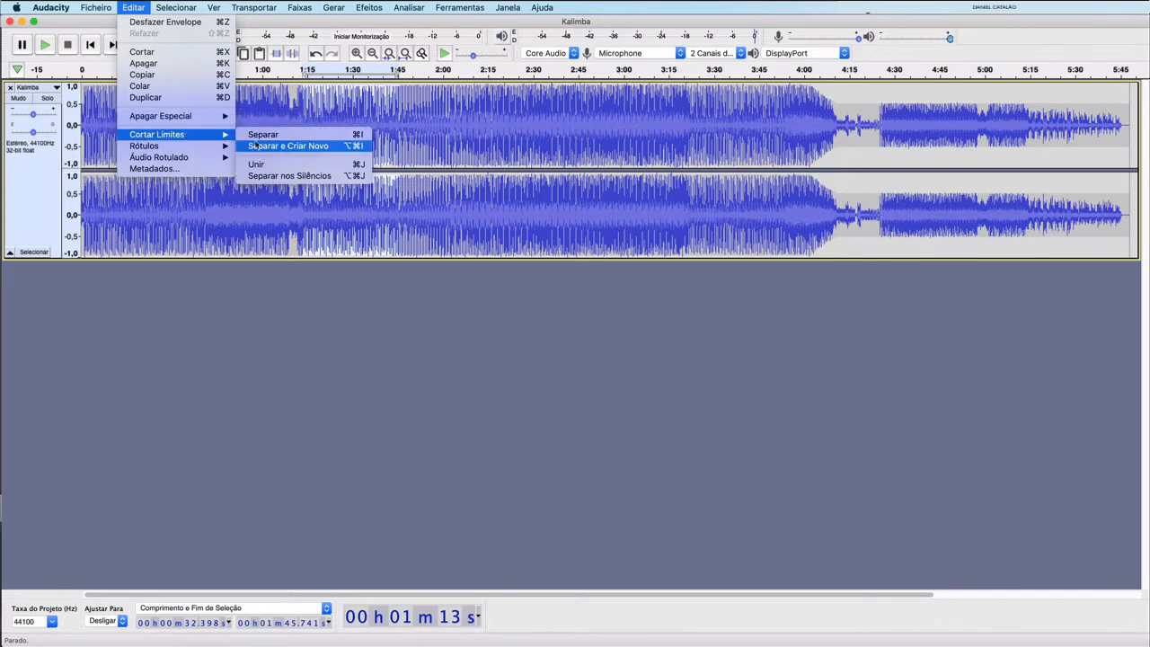
pyautogui.click(302, 105)
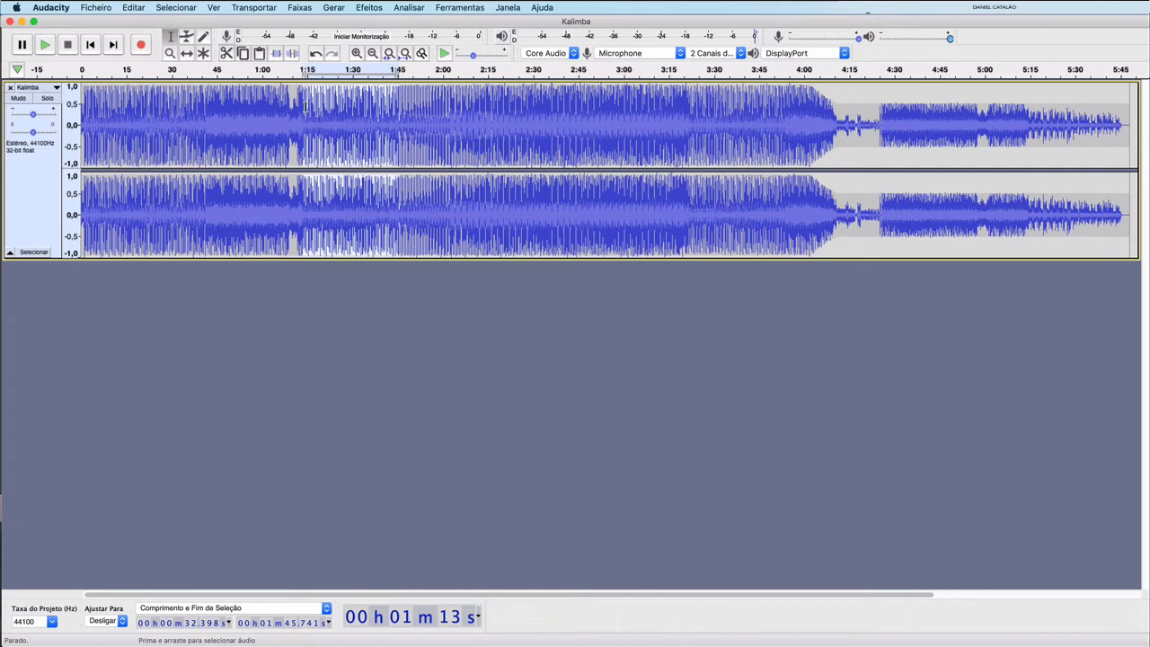
# Step: Move the cursor to the start of the track and on to its end
pyautogui.click(91, 47)
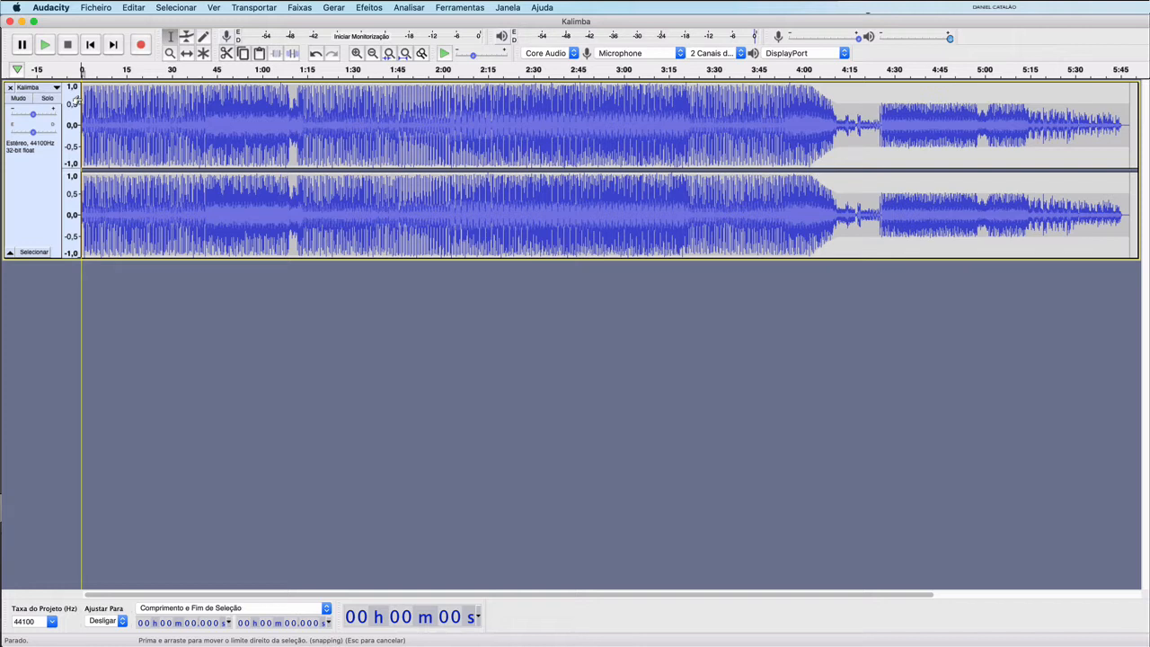
pyautogui.keyDown('shift'); pyautogui.click(112, 44); pyautogui.keyUp('shift')
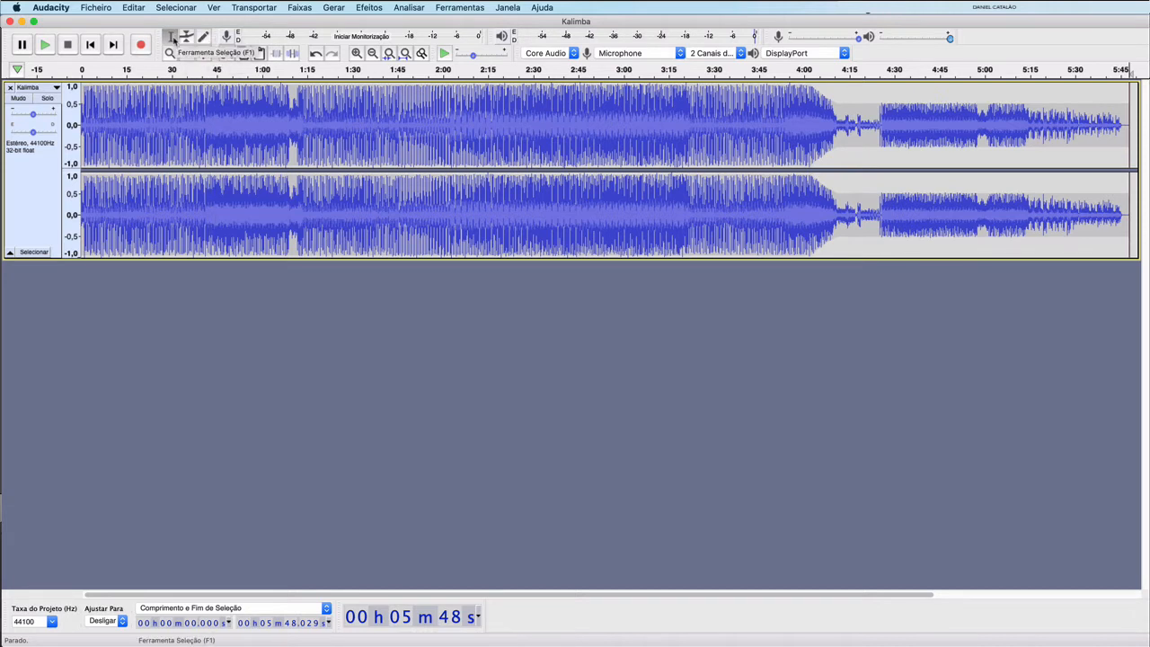
# Step: Using the Selection tool, select about 2:28 to 2:59 and about 4:13 to 4:23, finishing with the cursor at about 4:25
pyautogui.click(172, 39)
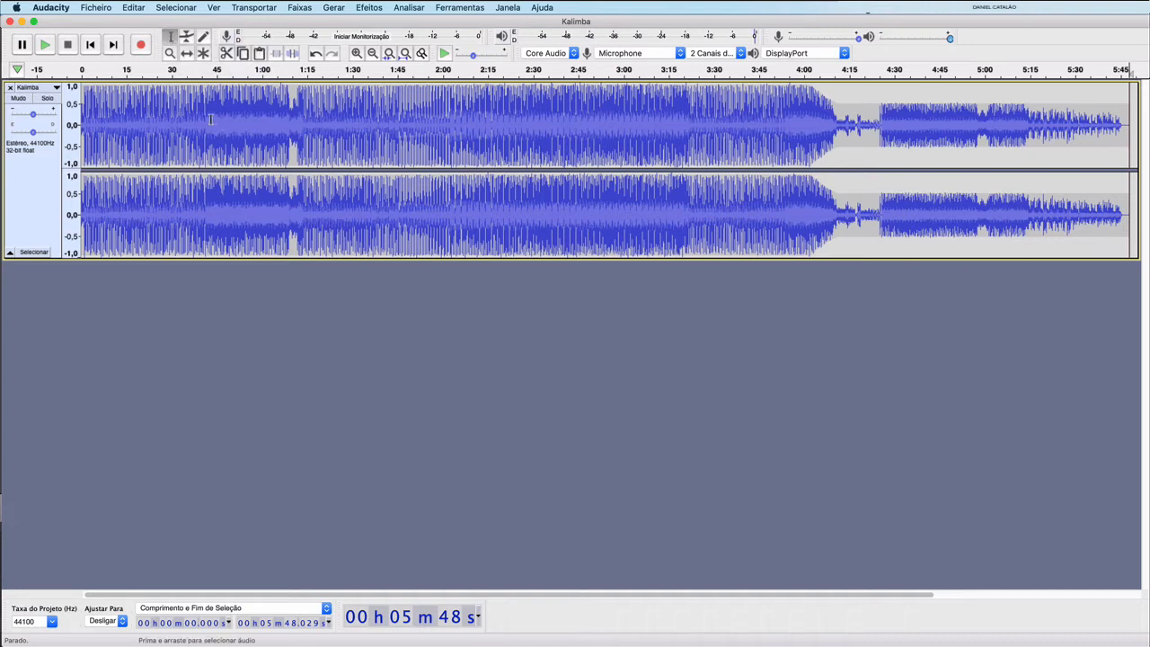
pyautogui.moveTo(212, 119); pyautogui.dragTo(619, 120)
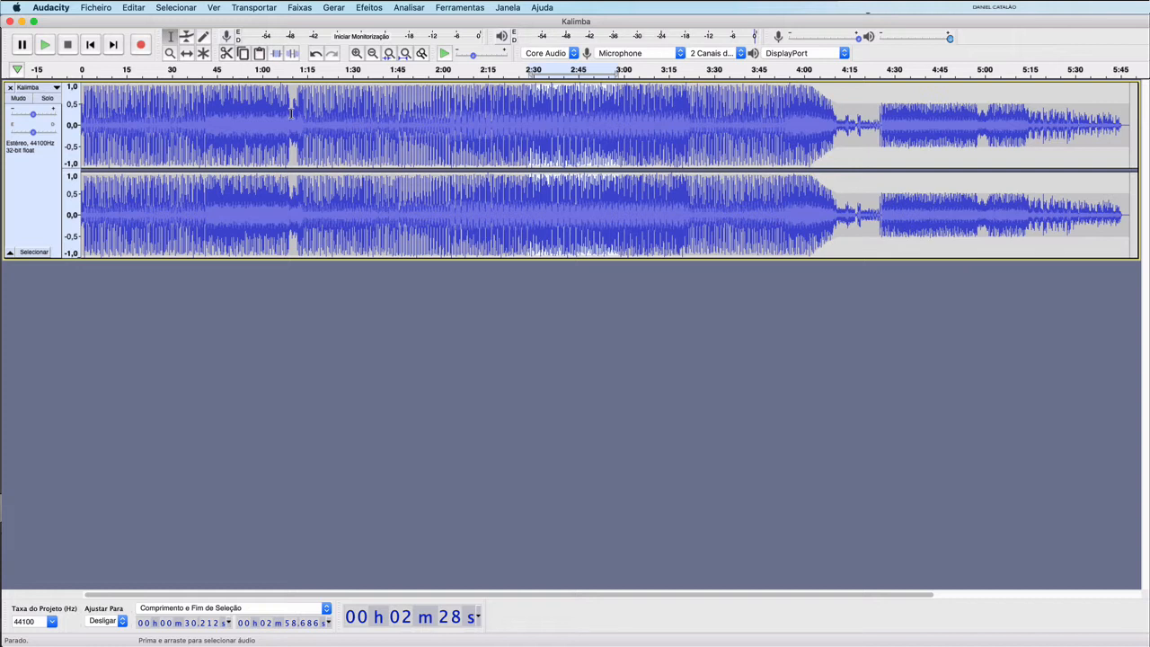
pyautogui.click(393, 141)
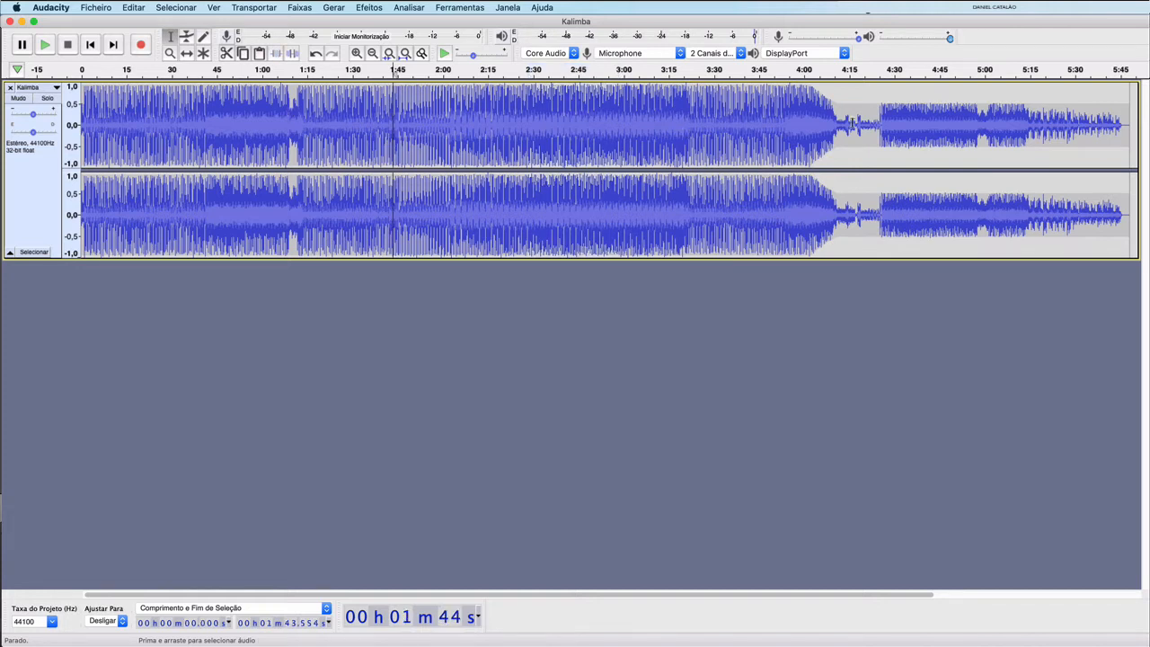
pyautogui.moveTo(842, 122); pyautogui.dragTo(871, 126)
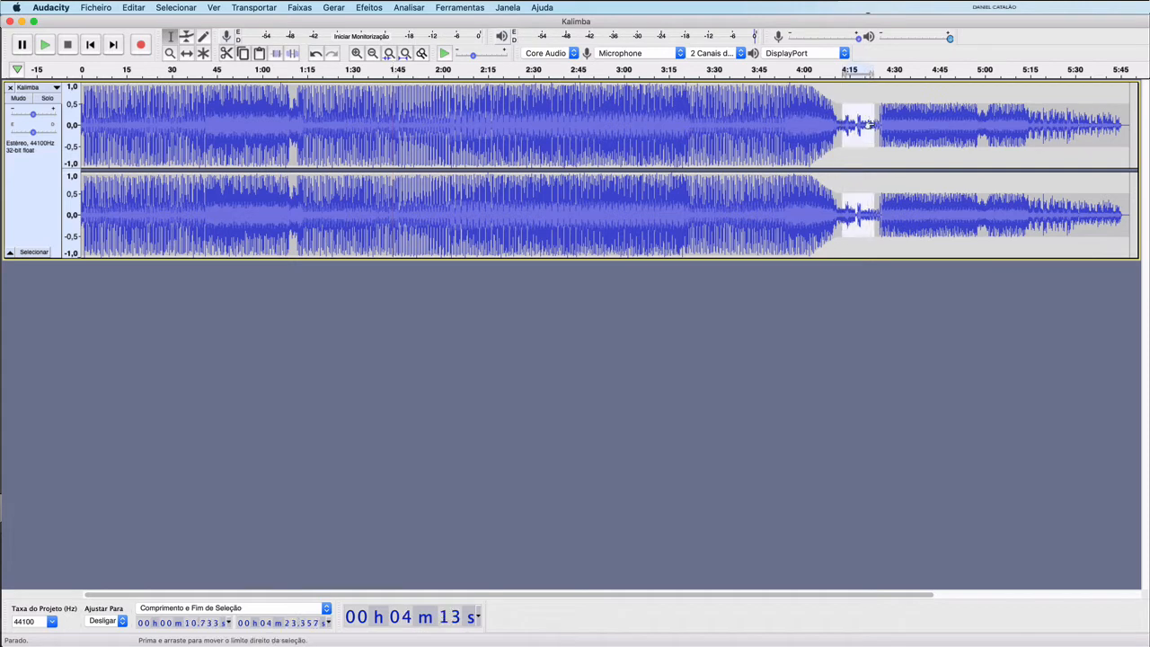
pyautogui.click(878, 126)
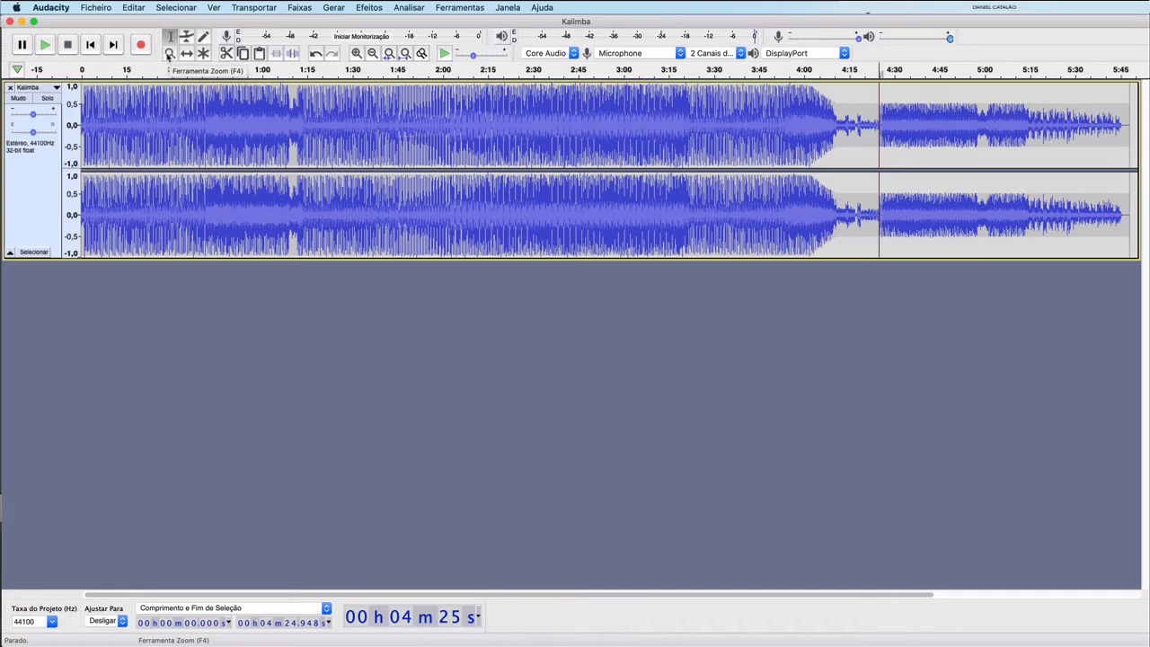
# Step: Zoom in on the waveform with the Zoom tool until only about 1:59 to 2:01 fills the view
pyautogui.click(169, 54)
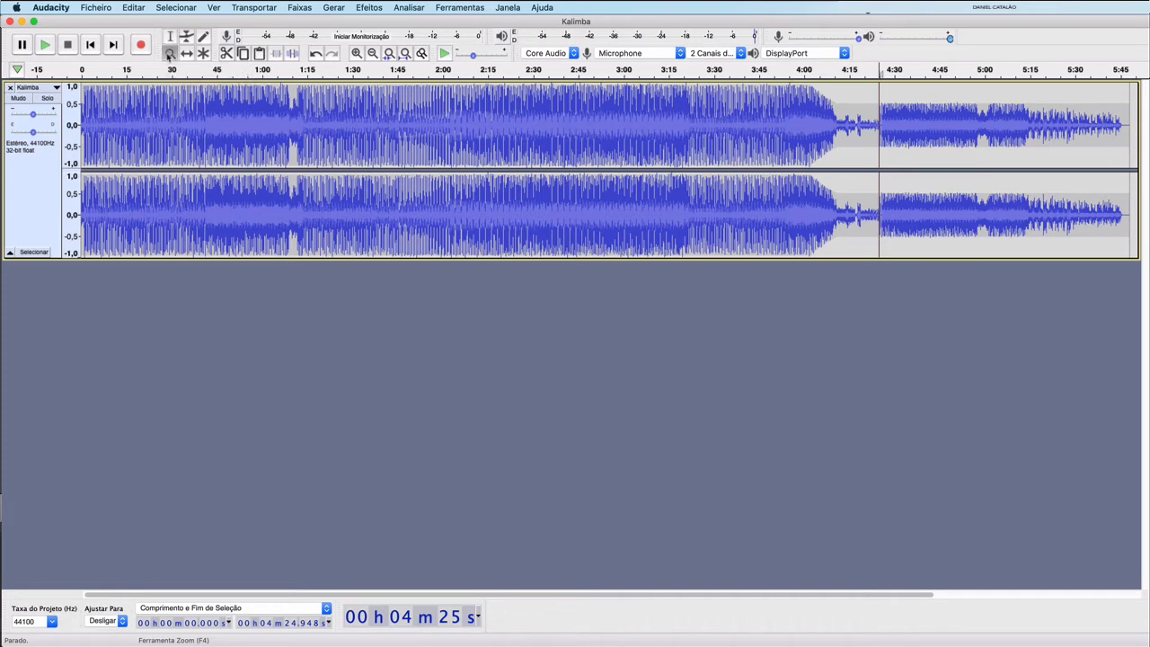
pyautogui.click(447, 123)
pyautogui.click(447, 123)
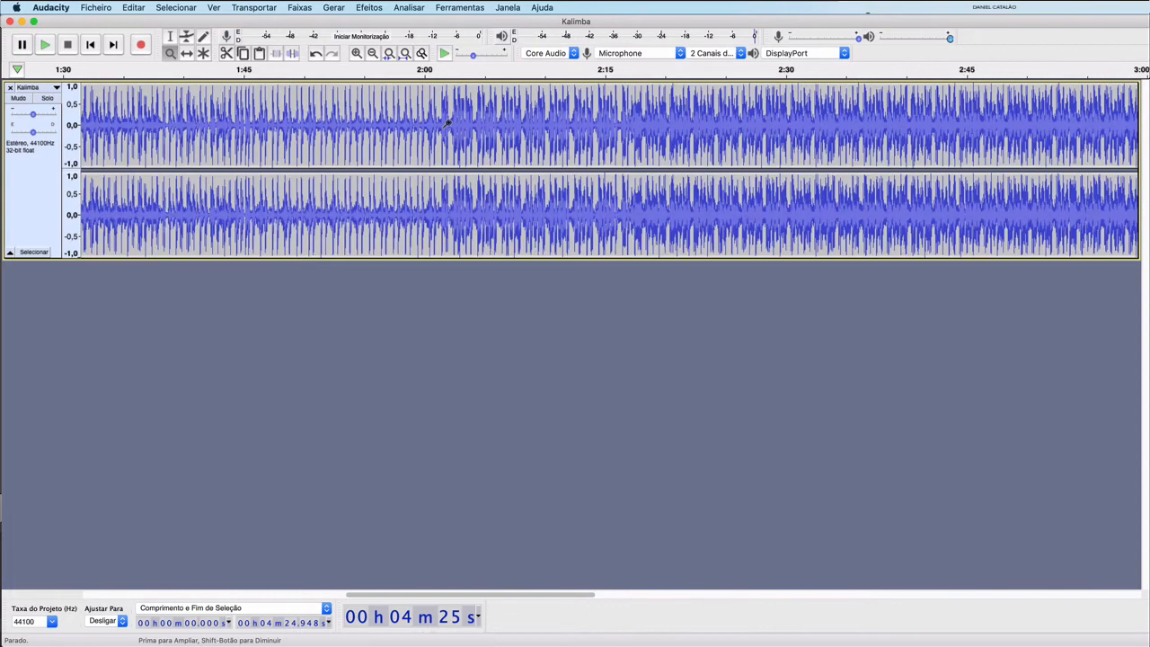
pyautogui.click(447, 123)
pyautogui.click(521, 124)
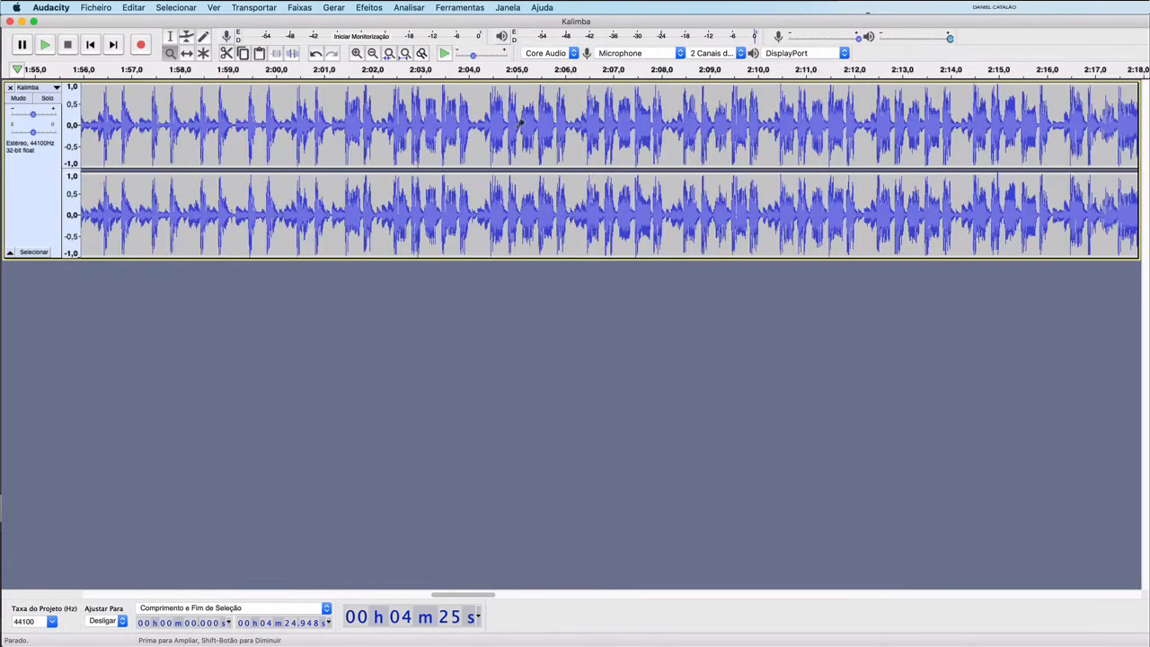
pyautogui.click(232, 126)
pyautogui.click(232, 126)
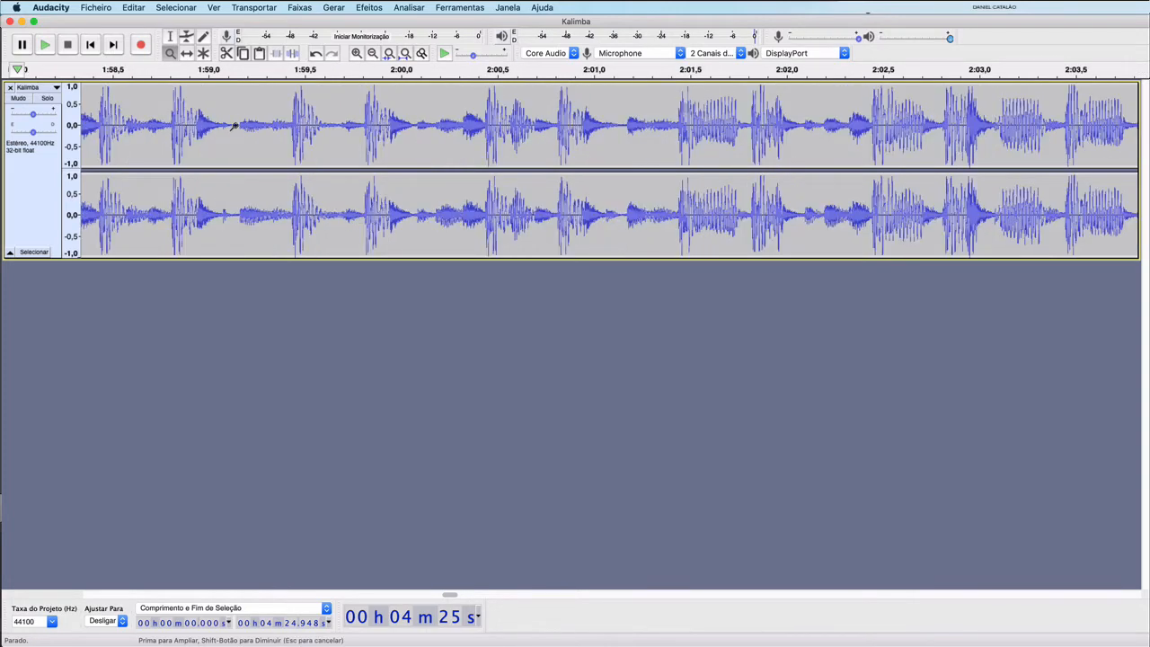
pyautogui.click(234, 126)
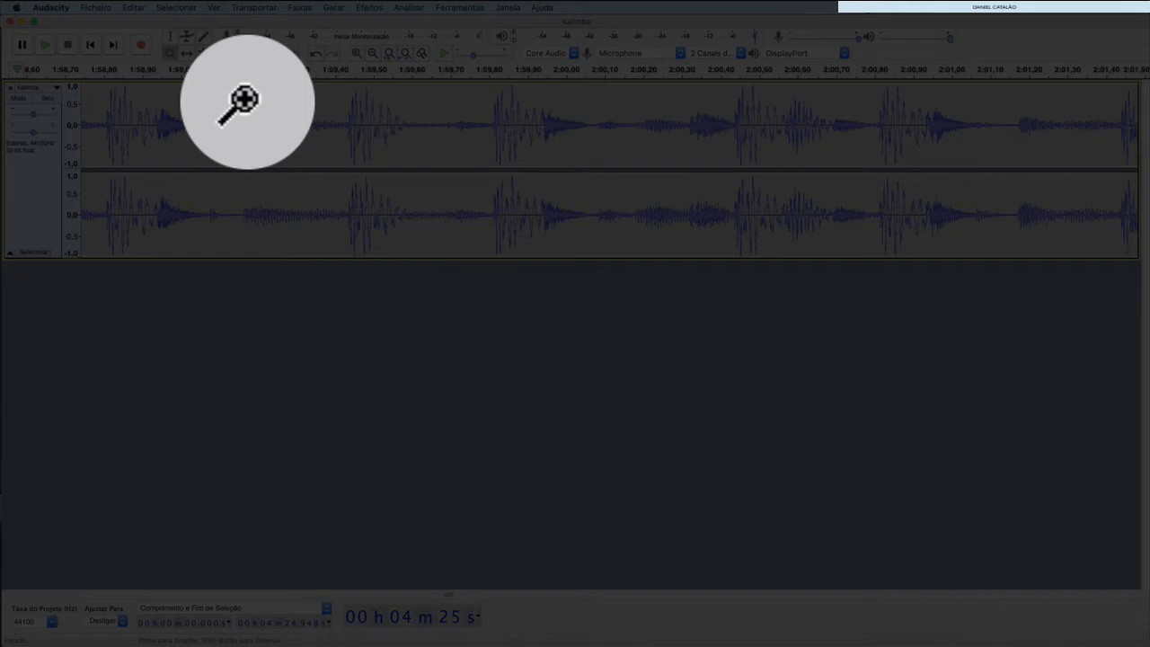
# Step: Zoom out of the waveform with the Zoom tool until the end of the Kalimba track is in view
pyautogui.press('shift')
pyautogui.press('shift')
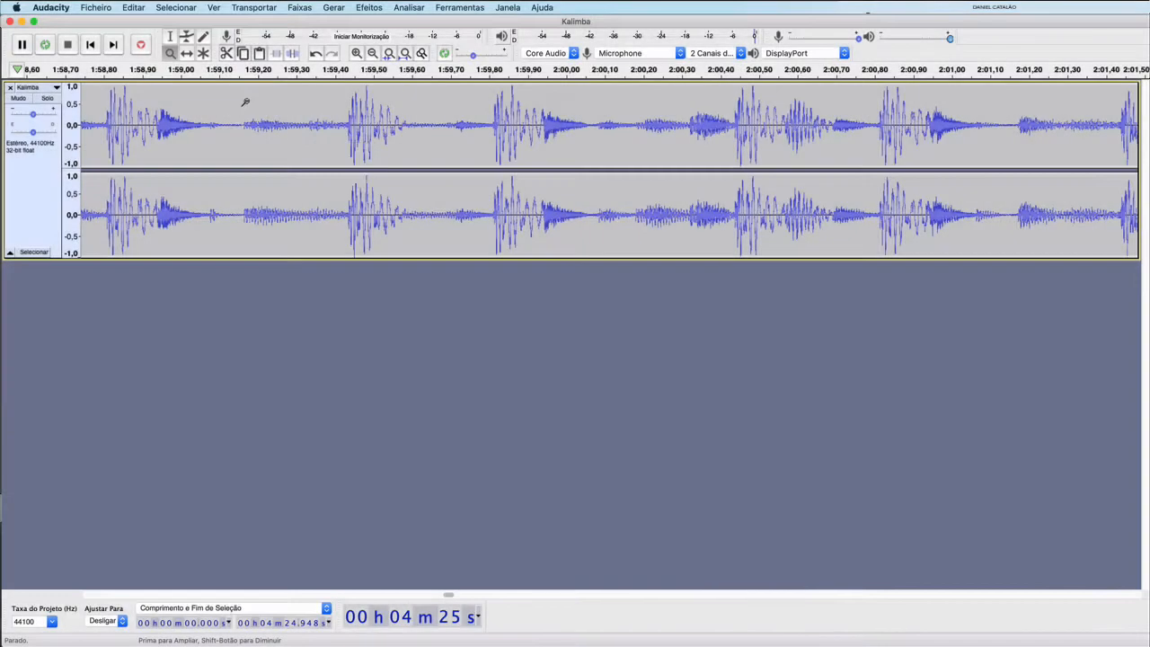
pyautogui.keyDown('shift'); pyautogui.click(244, 102); pyautogui.keyUp('shift')
pyautogui.keyDown('shift'); pyautogui.click(245, 102); pyautogui.keyUp('shift')
pyautogui.keyDown('shift'); pyautogui.click(244, 102); pyautogui.keyUp('shift')
pyautogui.keyDown('shift'); pyautogui.click(244, 101); pyautogui.keyUp('shift')
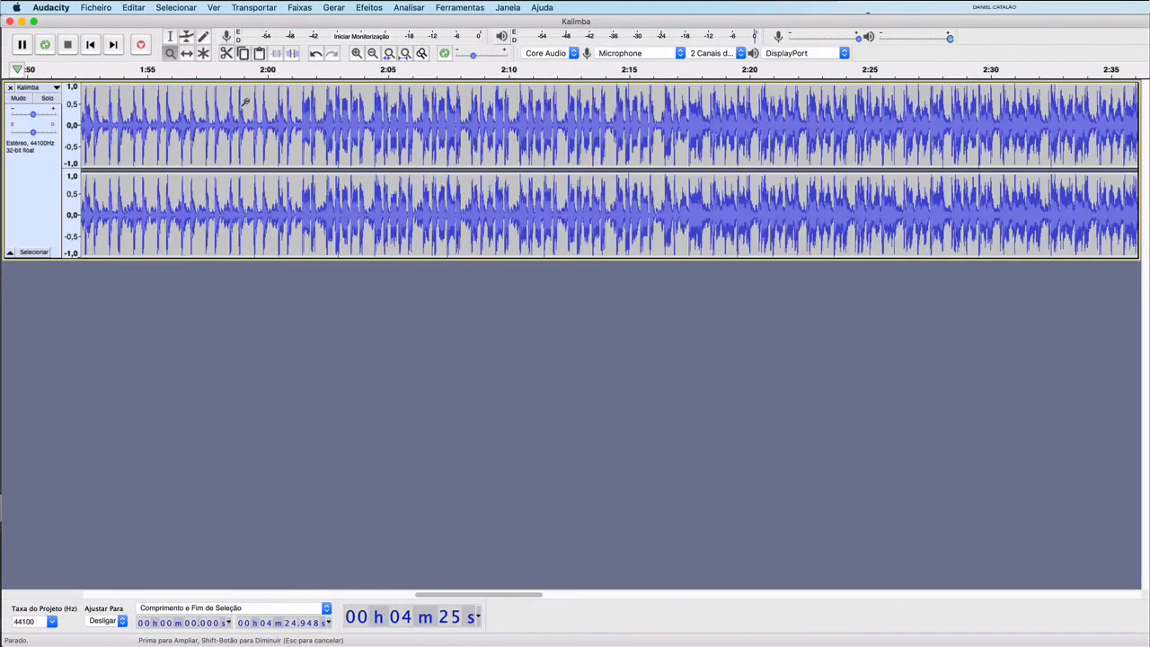
pyautogui.keyDown('shift'); pyautogui.click(244, 102); pyautogui.keyUp('shift')
pyautogui.keyDown('shift'); pyautogui.click(244, 102); pyautogui.keyUp('shift')
pyautogui.keyDown('shift'); pyautogui.click(244, 101); pyautogui.keyUp('shift')
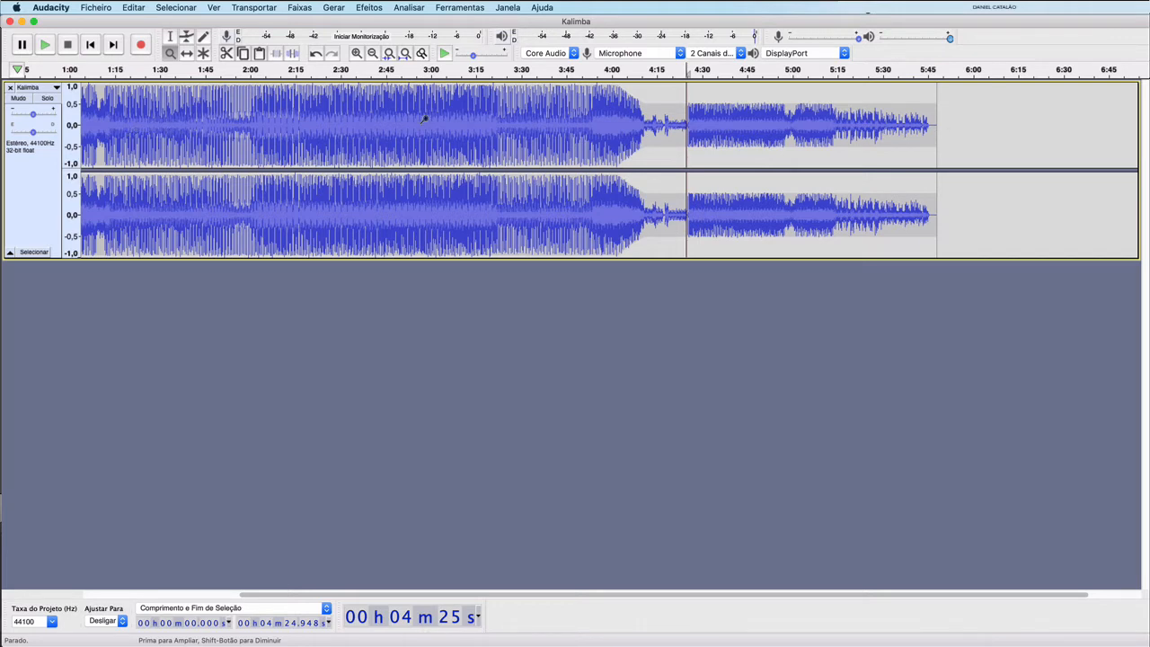
# Step: Return the cursor to the start of the track, play the opening briefly and stop playback
pyautogui.click(89, 45)
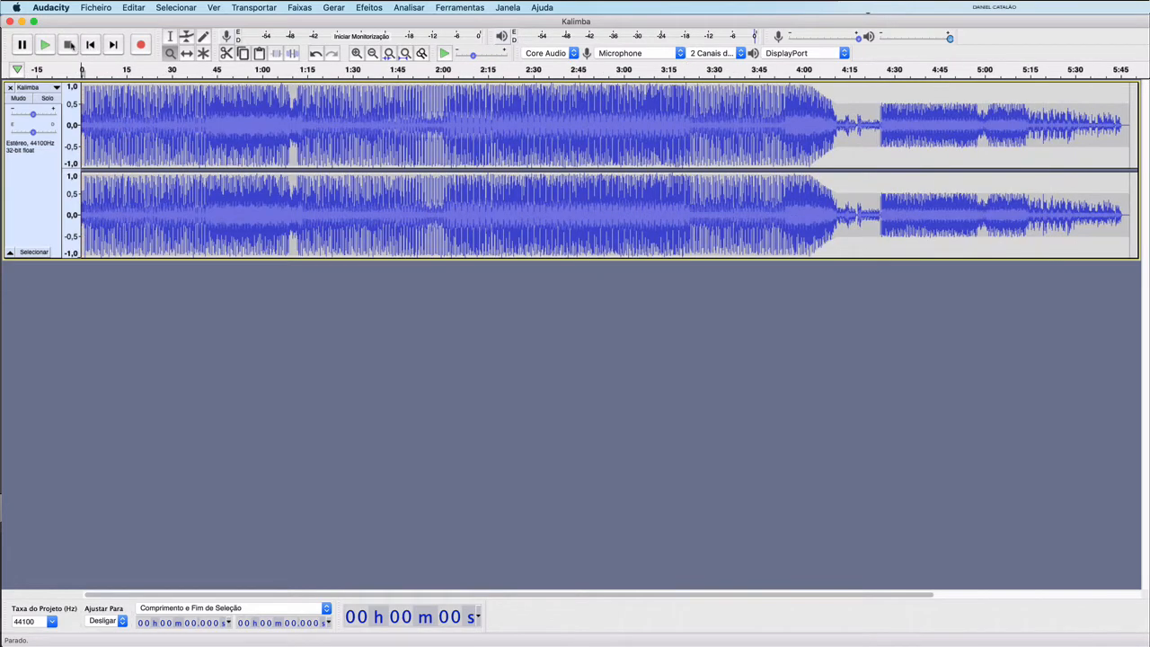
pyautogui.click(45, 45)
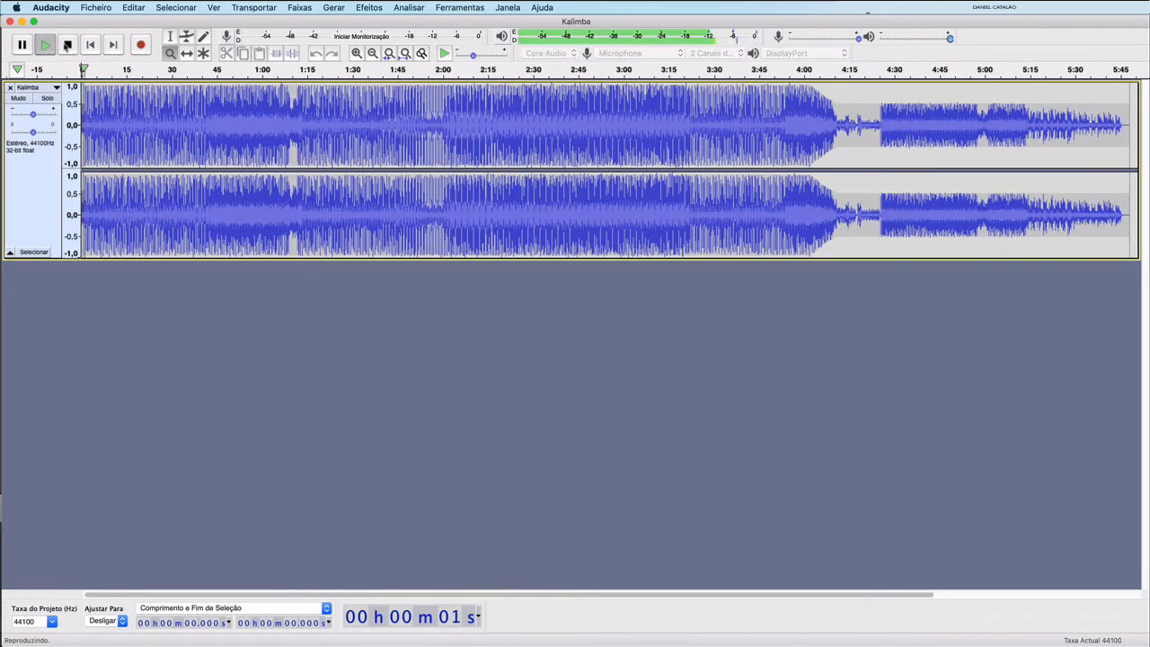
pyautogui.click(68, 45)
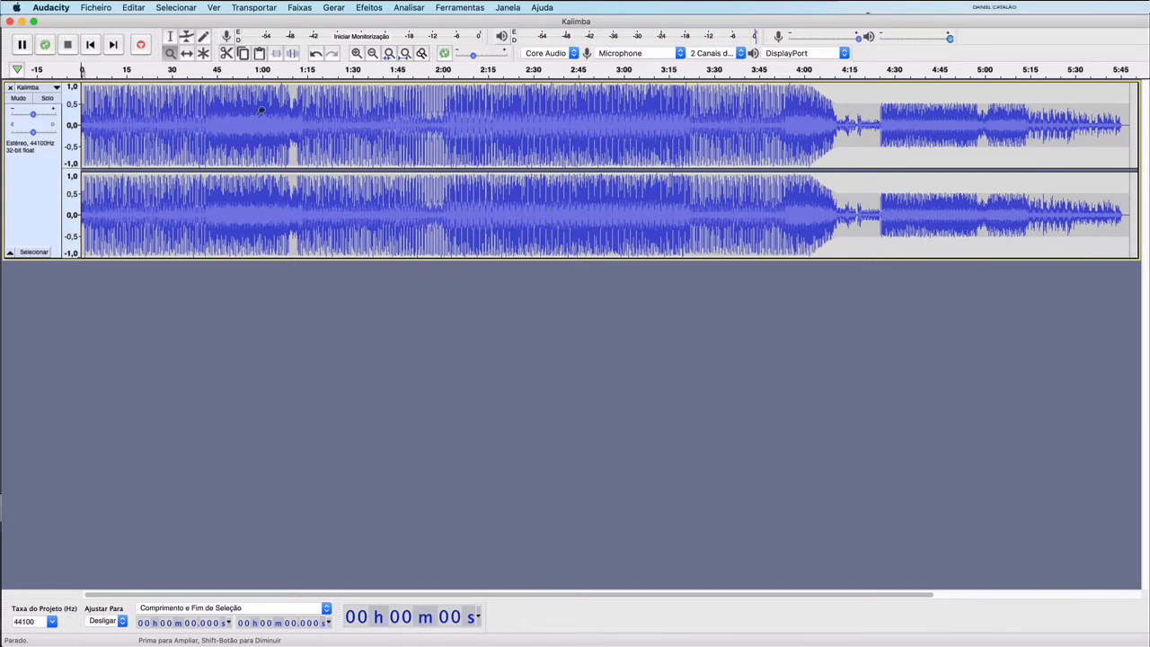
# Step: With the Time Shift tool, move the audio to start at about 0:52, then bring it back to the zero mark
pyautogui.keyDown('shift'); pyautogui.click(259, 109); pyautogui.keyUp('shift')
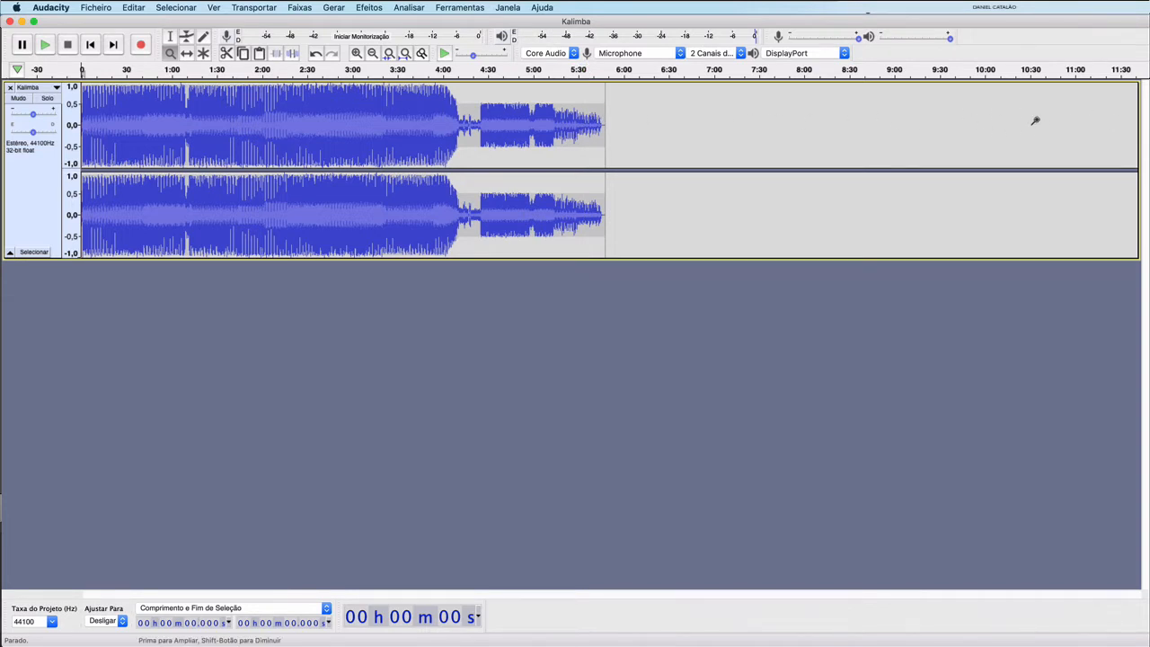
pyautogui.click(187, 54)
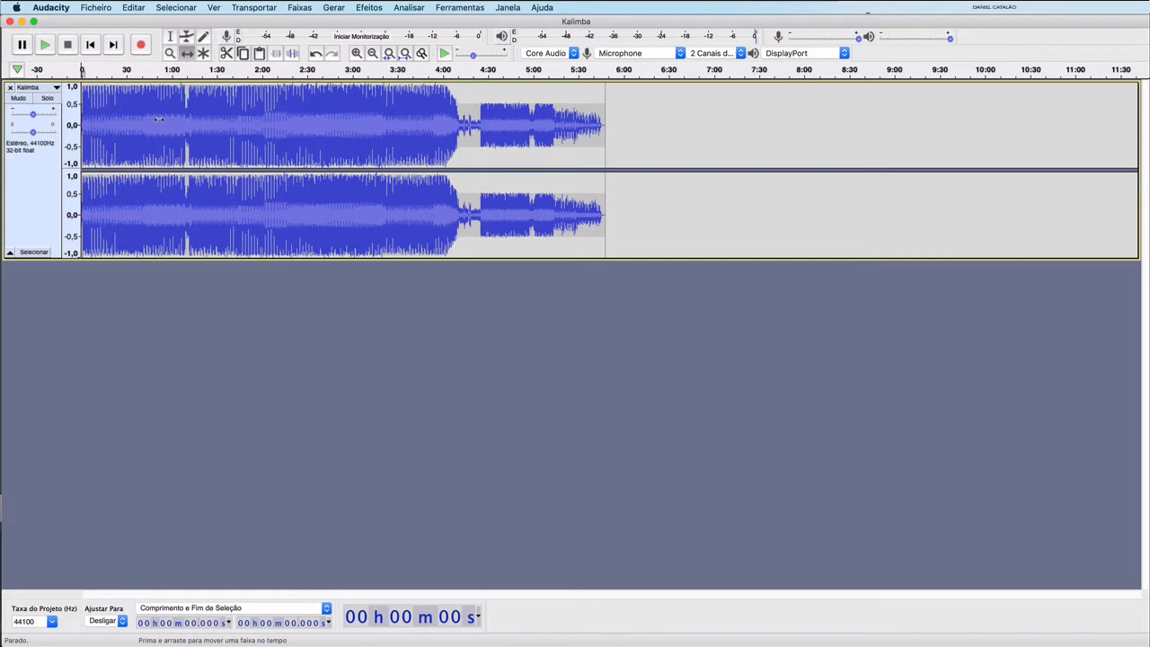
pyautogui.moveTo(161, 118); pyautogui.dragTo(239, 146)
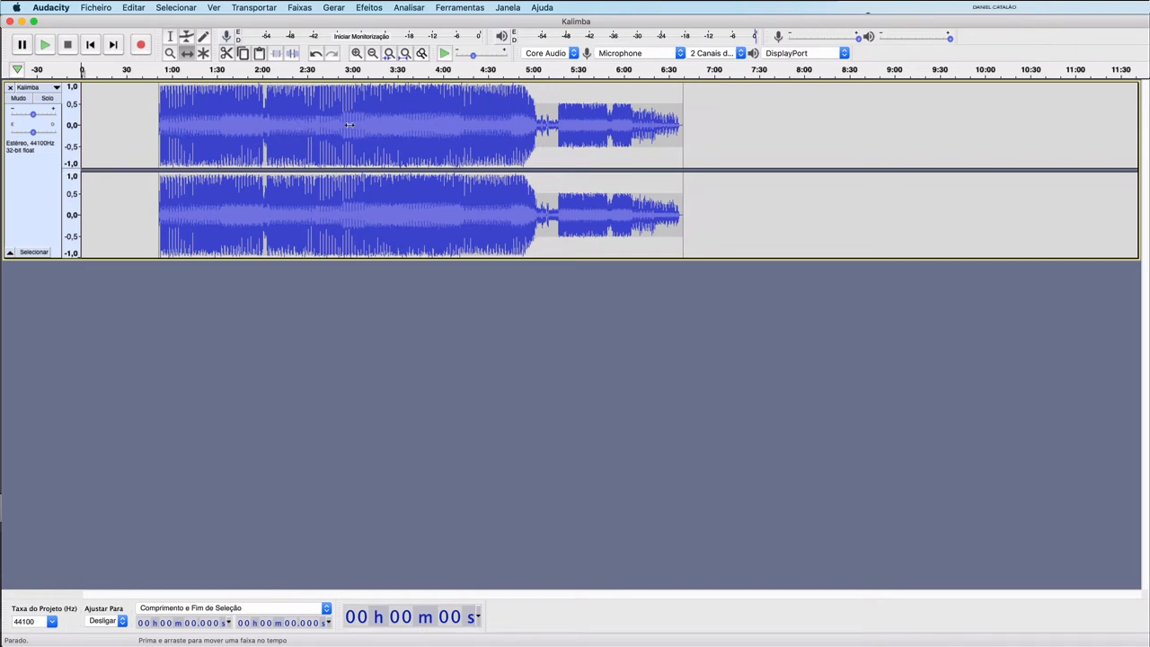
pyautogui.moveTo(350, 125); pyautogui.dragTo(267, 122)
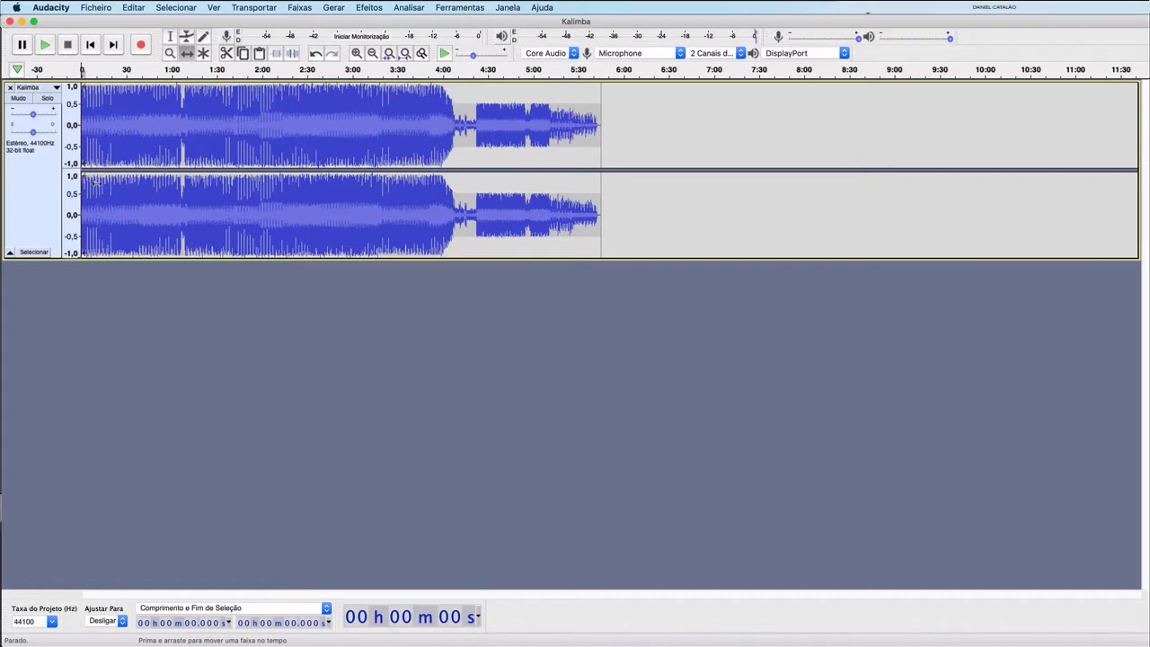
pyautogui.moveTo(139, 138)
pyautogui.mouseDown()
pyautogui.moveTo(209, 142)
pyautogui.moveTo(136, 140)
pyautogui.mouseUp()
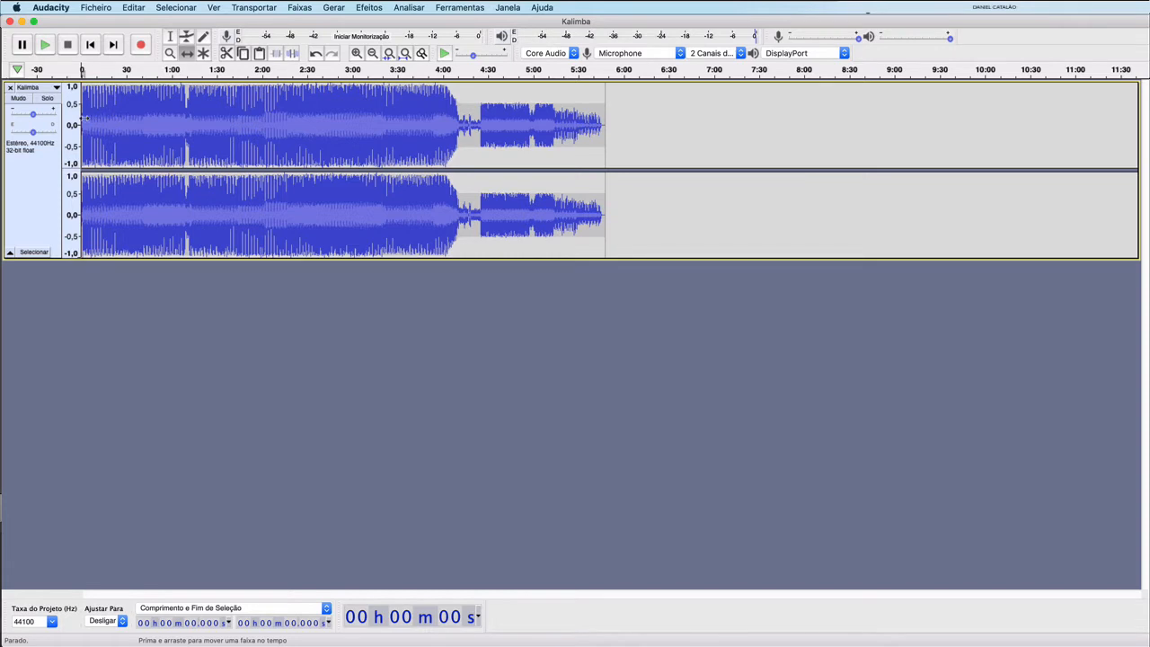
# Step: Shift the audio about 12 seconds before zero, then to about 0:18, returning it to the zero mark each time
pyautogui.moveTo(112, 119); pyautogui.dragTo(83, 88)
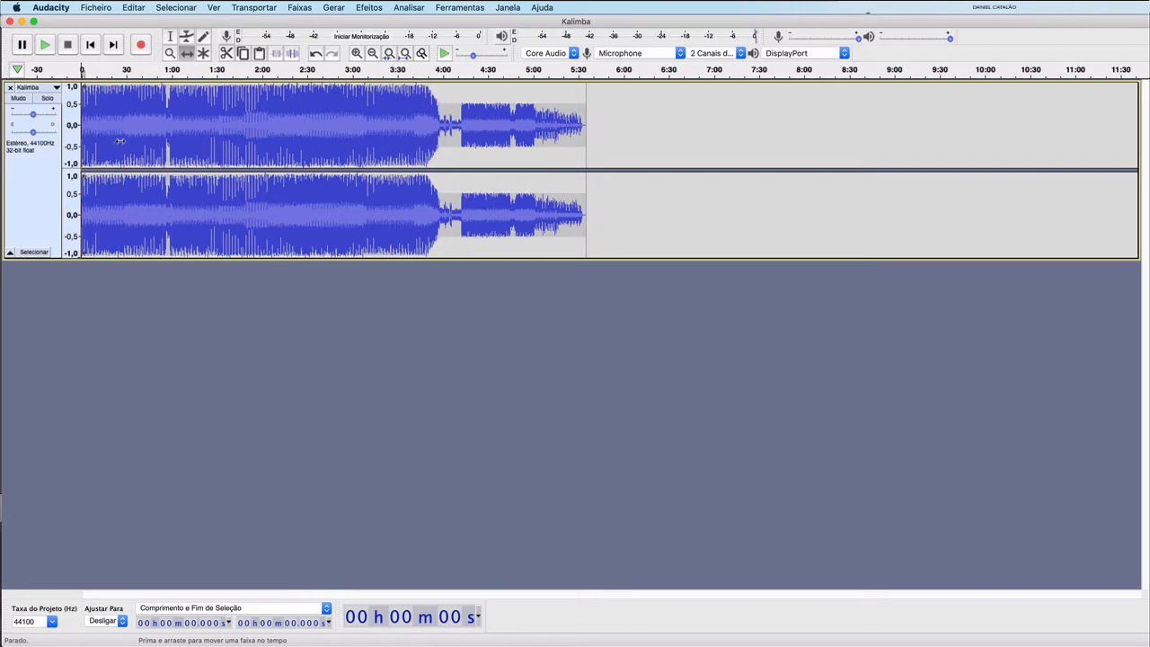
pyautogui.moveTo(123, 141)
pyautogui.mouseDown()
pyautogui.moveTo(159, 143)
pyautogui.moveTo(144, 144)
pyautogui.mouseUp()
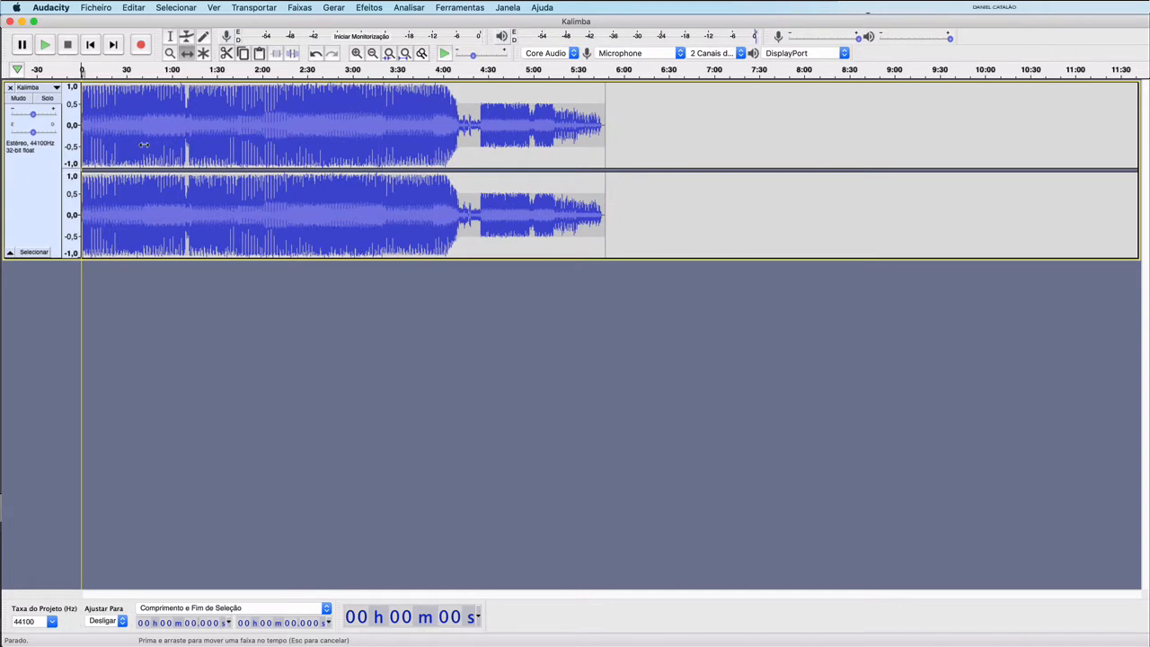
pyautogui.moveTo(143, 144); pyautogui.dragTo(171, 145)
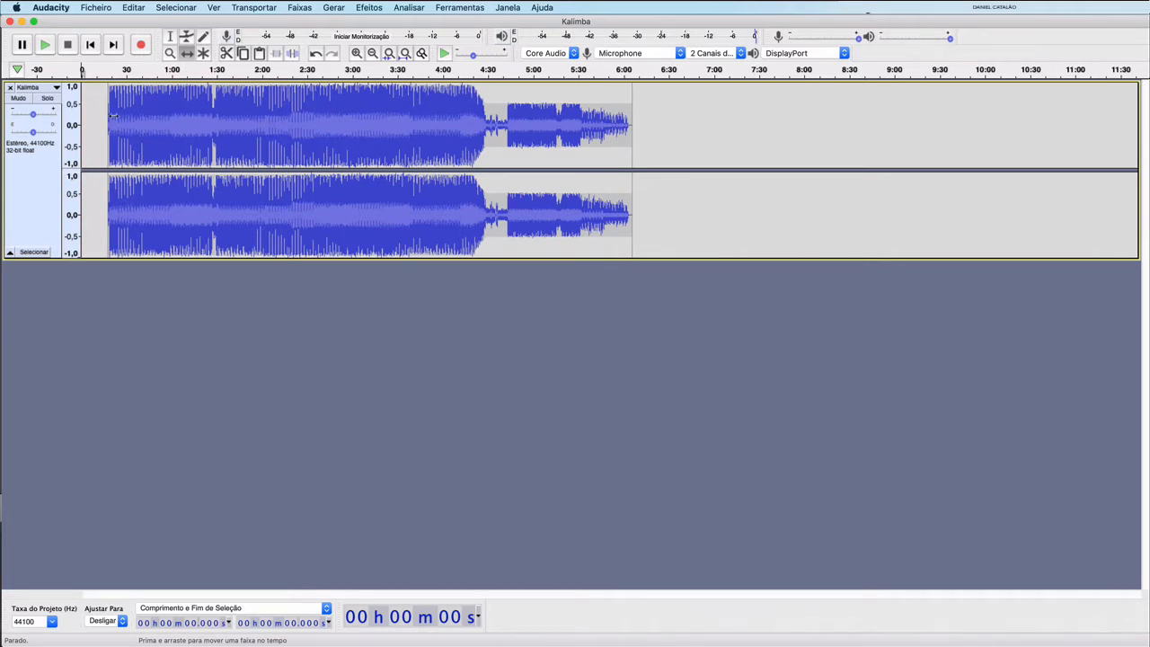
pyautogui.moveTo(169, 121); pyautogui.dragTo(146, 121)
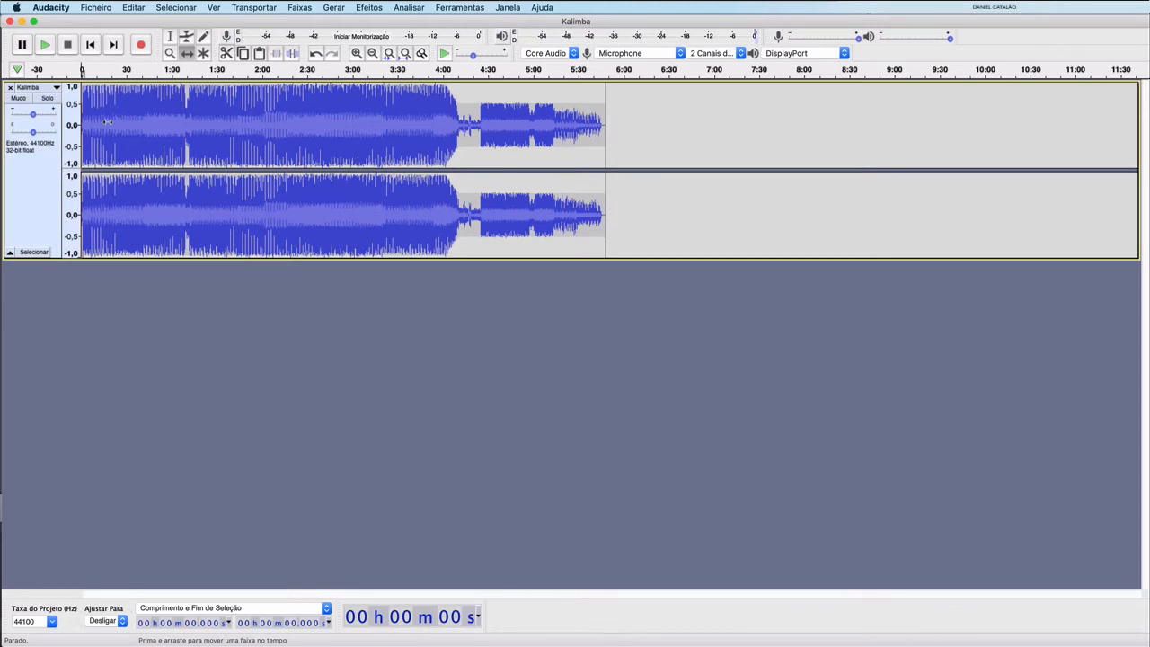
# Step: Fit the whole track in the window and play it from about 4:03 with the Selection tool active, then stop
pyautogui.press('F1')
pyautogui.press('super+f')
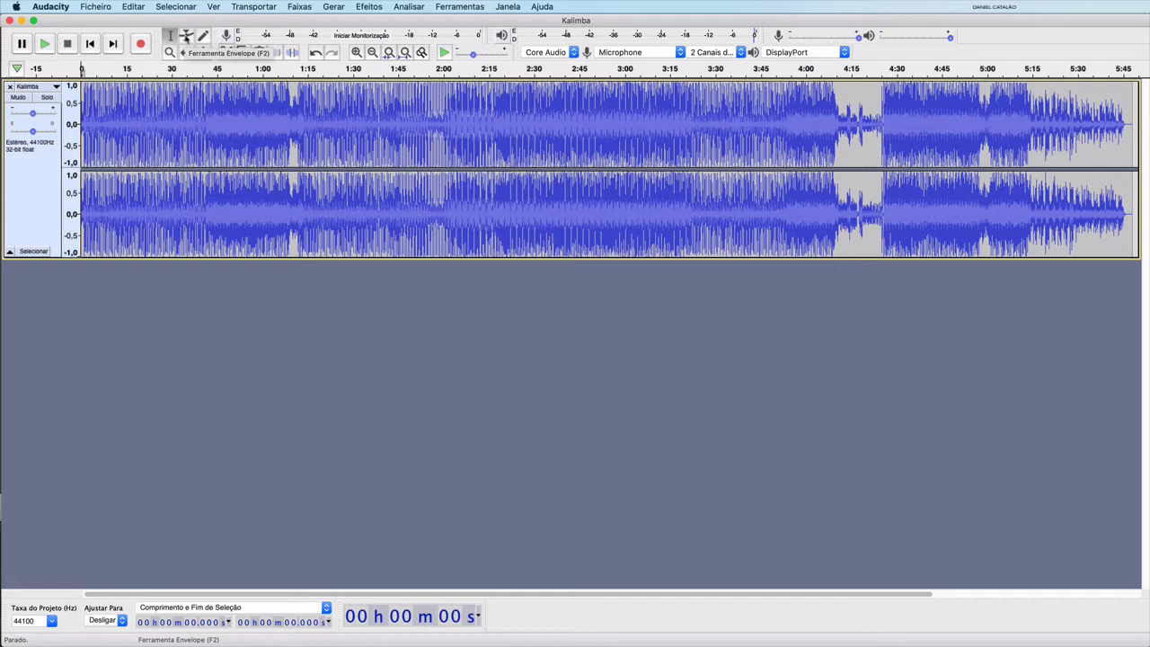
pyautogui.click(186, 36)
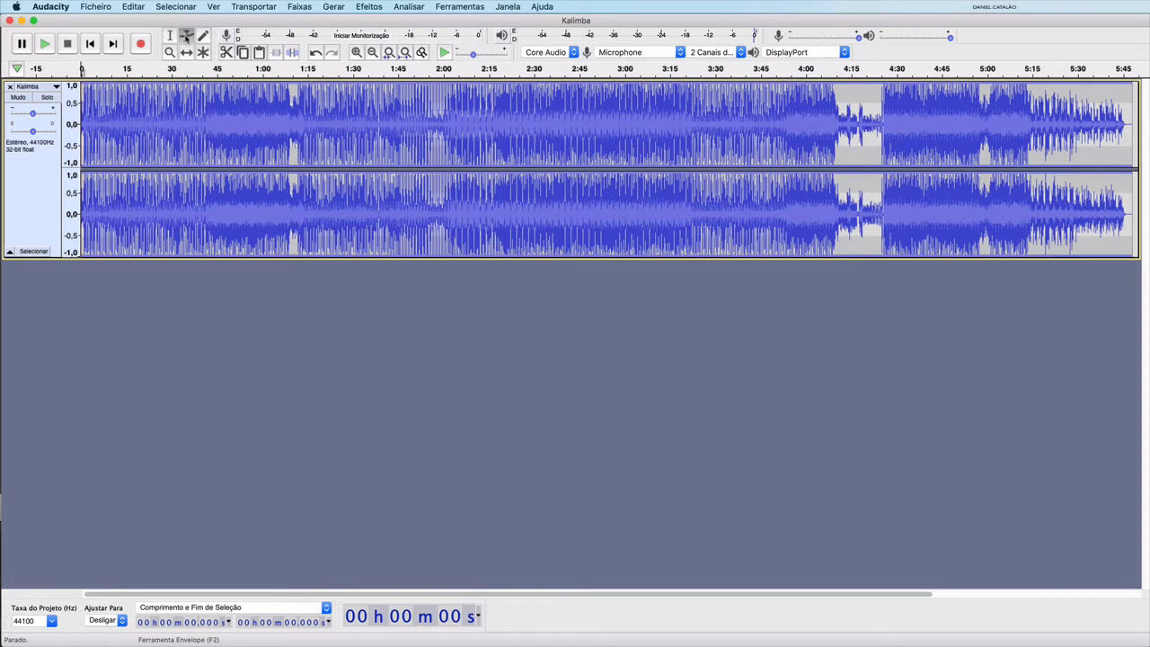
pyautogui.click(169, 36)
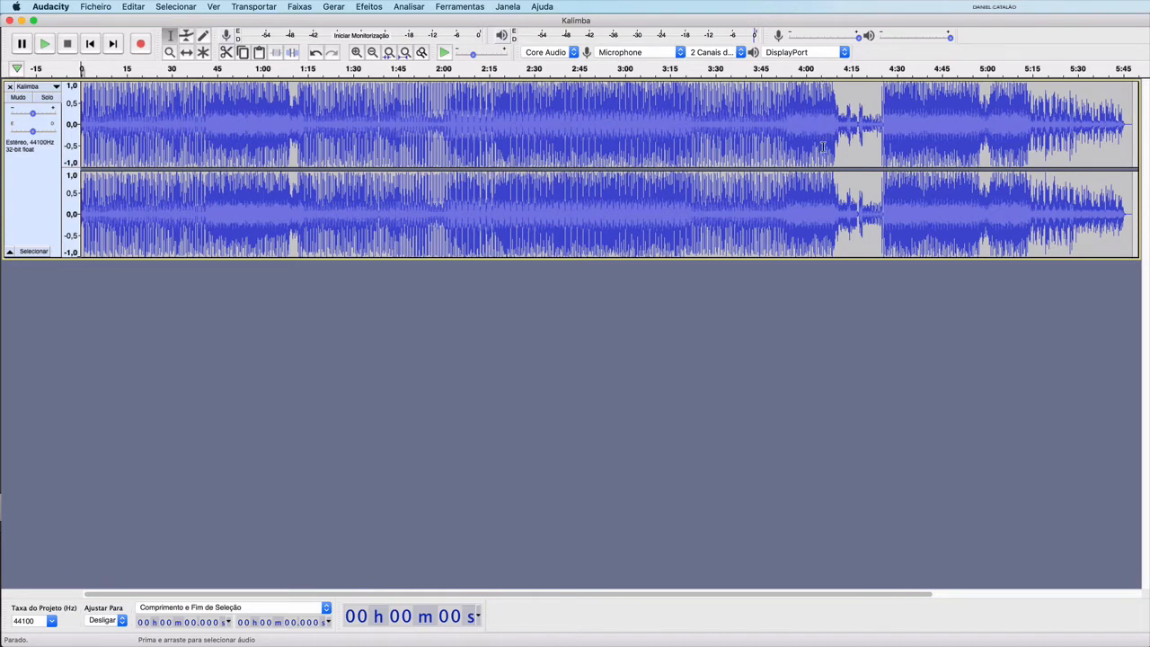
pyautogui.click(814, 114)
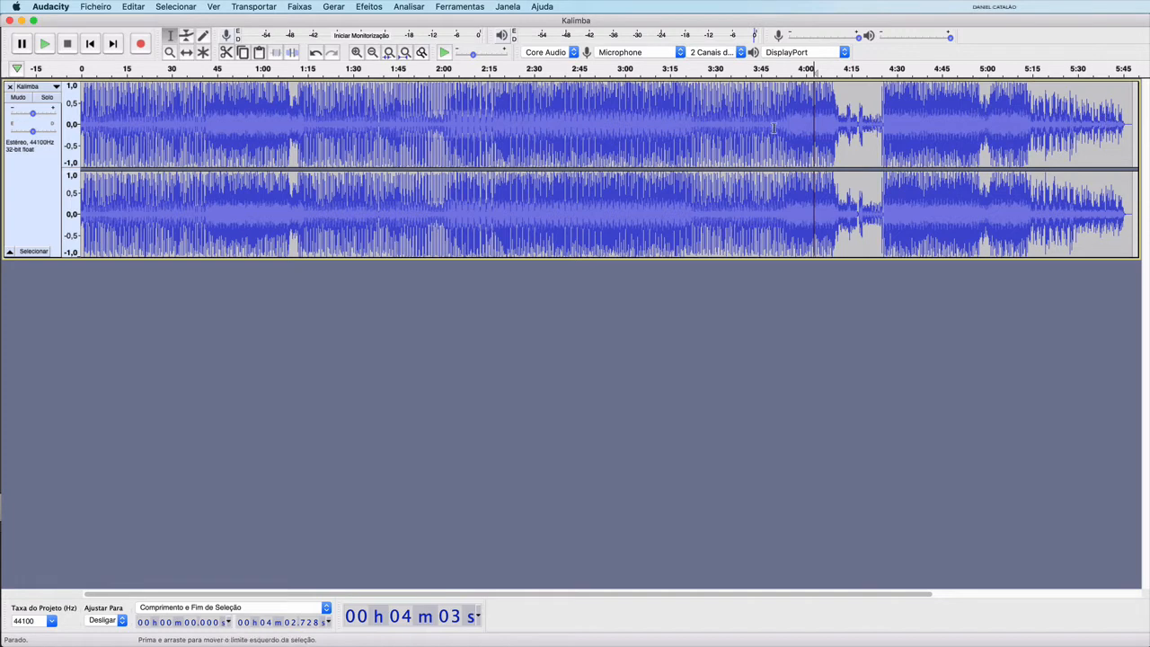
pyautogui.press('space')
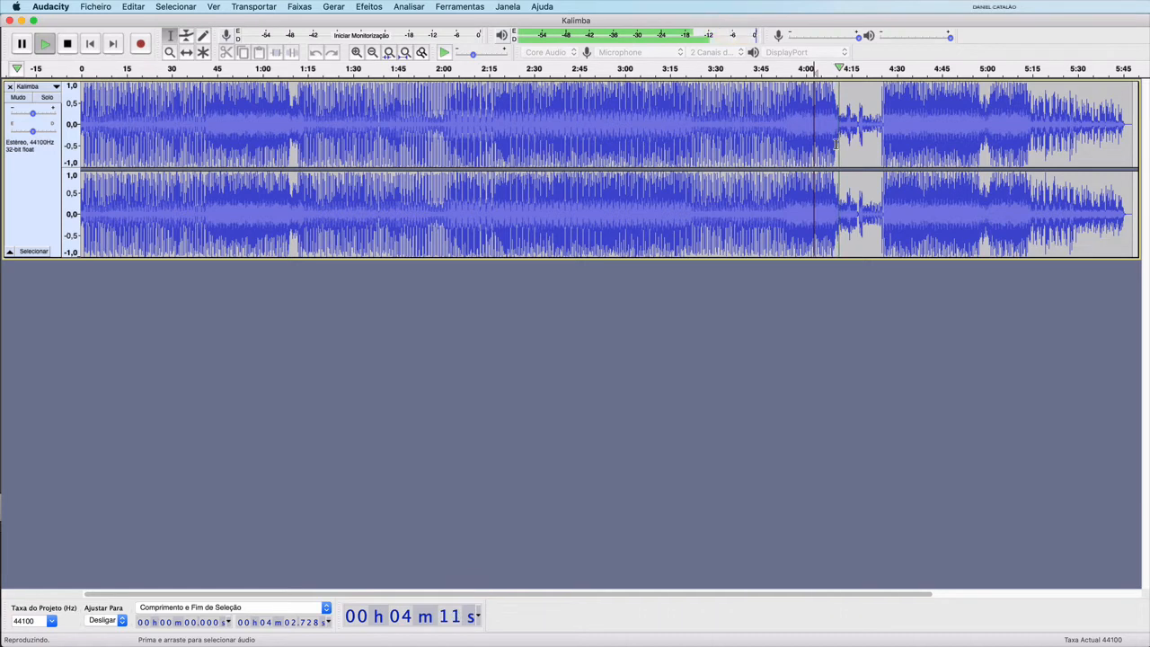
pyautogui.press('space')
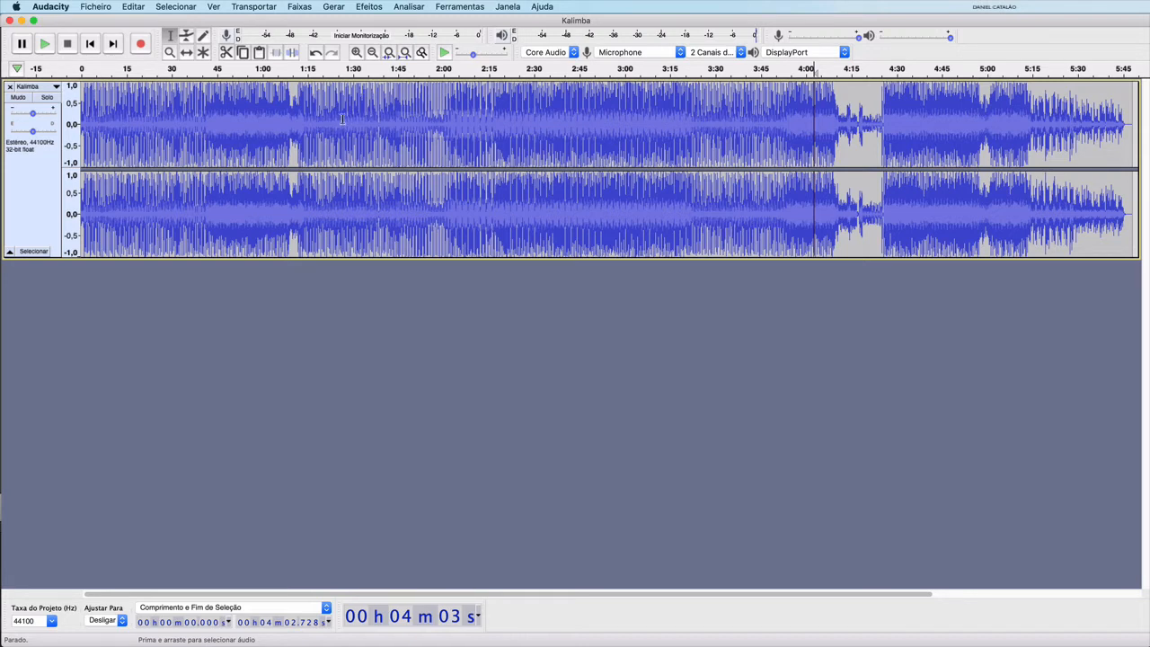
# Step: Select about 1:27 to 1:58 and about 1:21 to 1:57, finishing with the cursor at about 1:33
pyautogui.moveTo(344, 119); pyautogui.dragTo(439, 123)
pyautogui.click(352, 124)
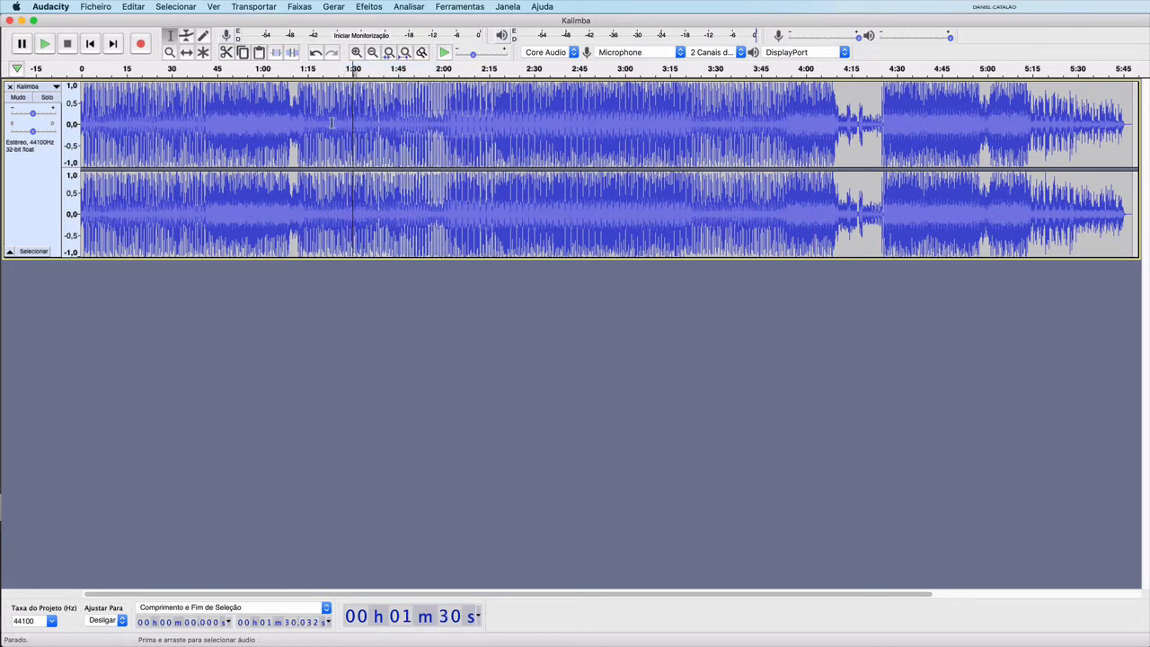
pyautogui.moveTo(326, 122); pyautogui.dragTo(435, 123)
pyautogui.click(361, 126)
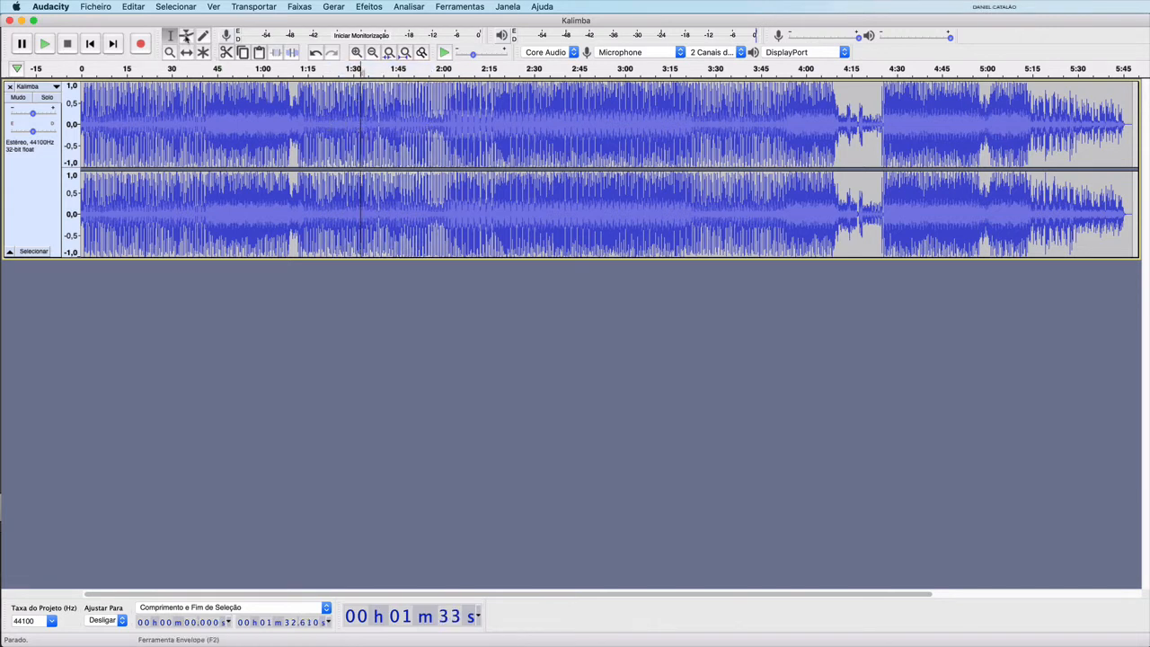
# Step: With the Envelope tool, add control points and lower the volume from about 1:11 to 1:14, leaving the rest at about 0.25
pyautogui.click(186, 36)
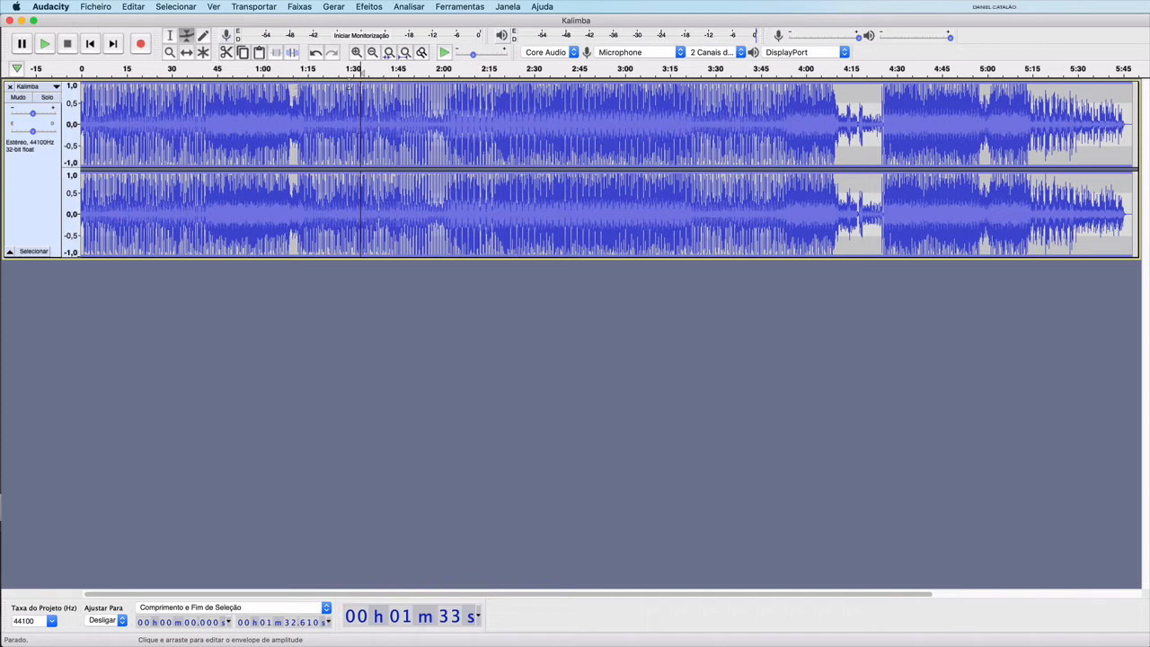
pyautogui.click(296, 84)
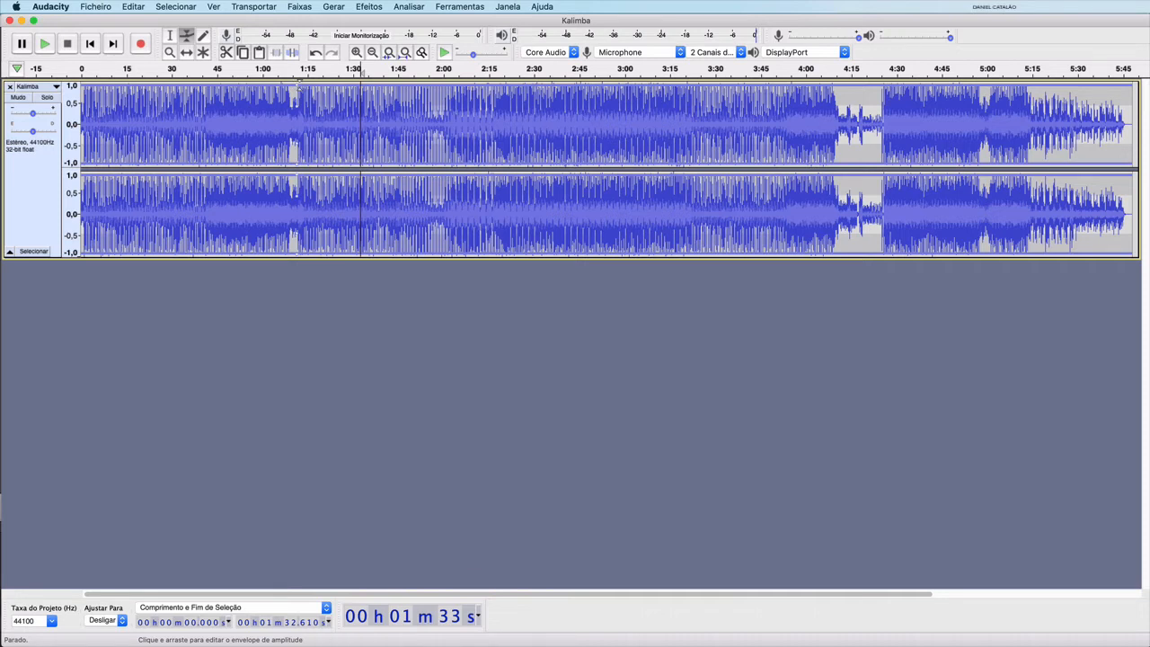
pyautogui.click(303, 86)
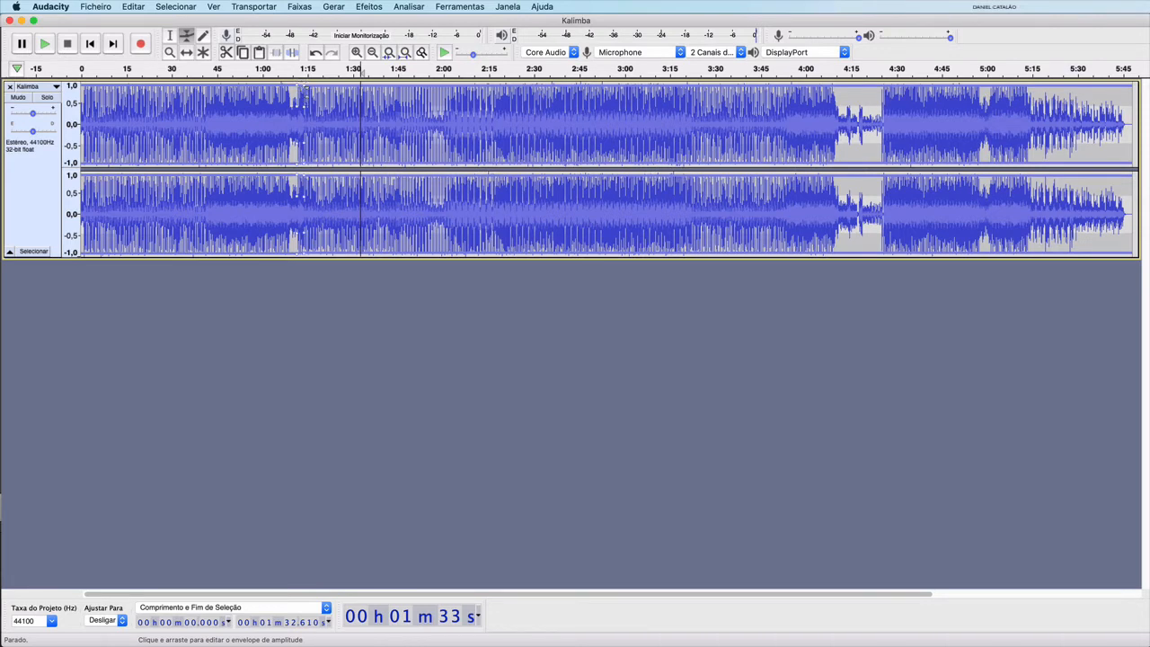
pyautogui.moveTo(303, 86); pyautogui.dragTo(356, 116)
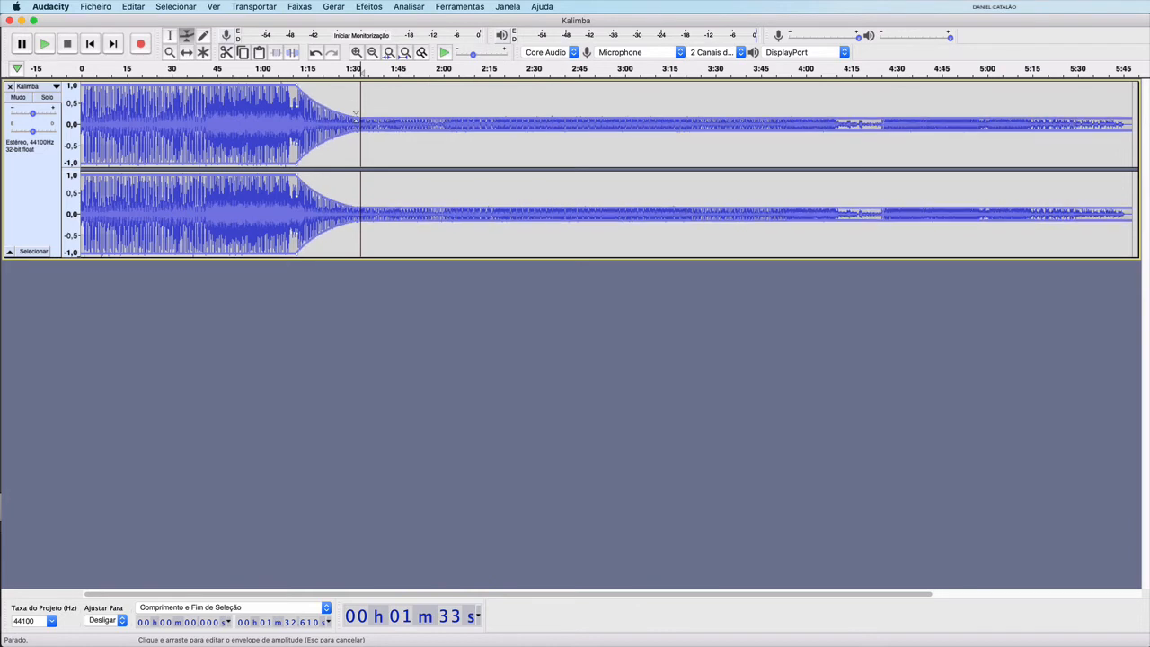
pyautogui.moveTo(353, 114); pyautogui.dragTo(304, 109)
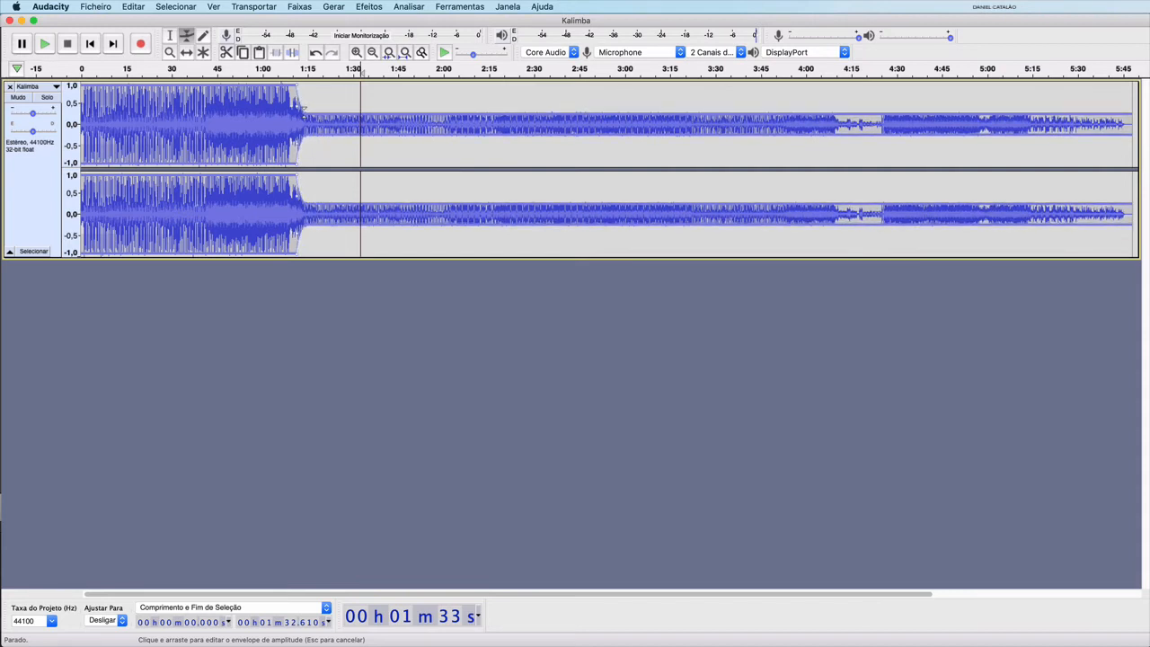
# Step: Place the cursor at about 1:08 with the Selection tool, play through the volume drop and stop playback
pyautogui.click(170, 36)
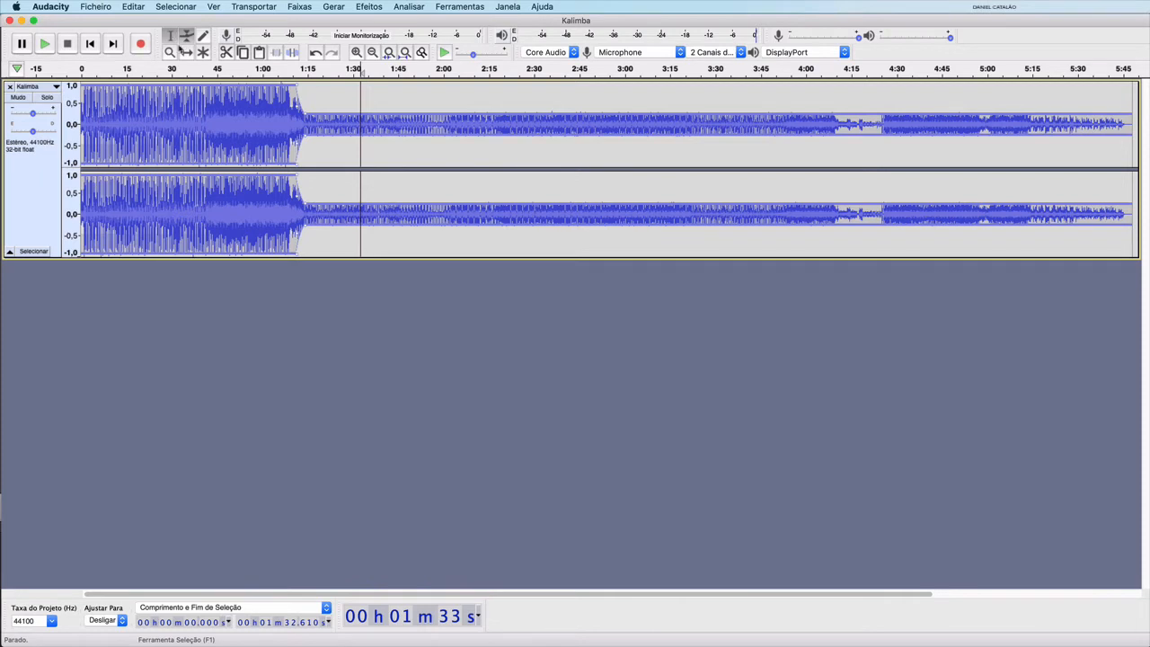
pyautogui.click(278, 94)
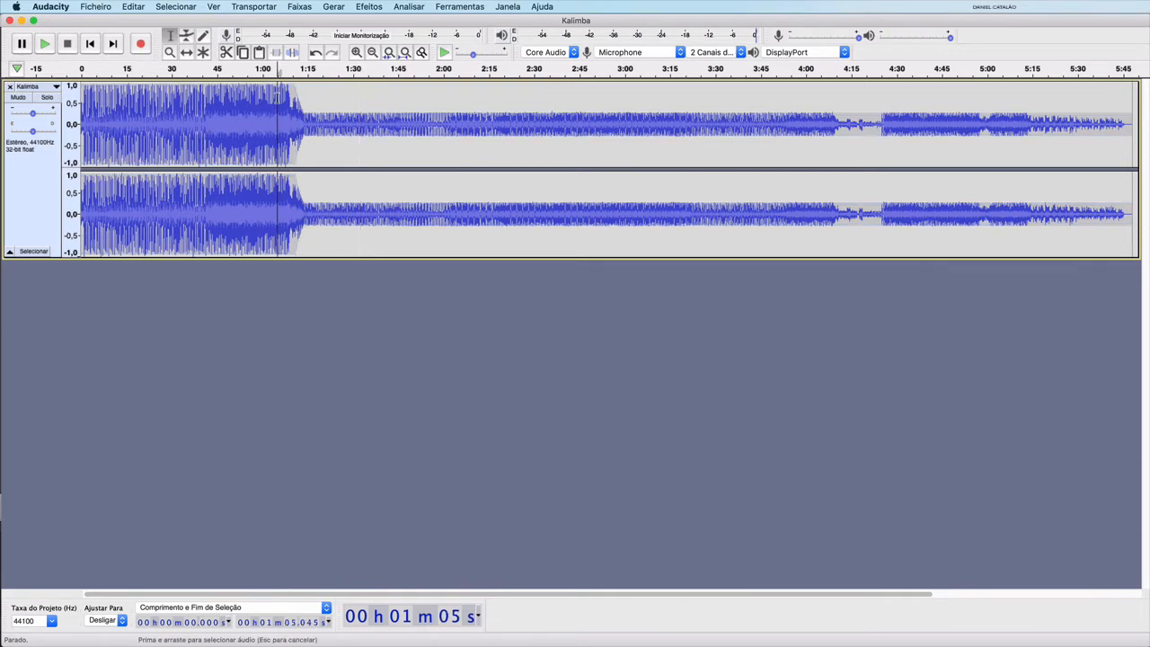
pyautogui.click(286, 96)
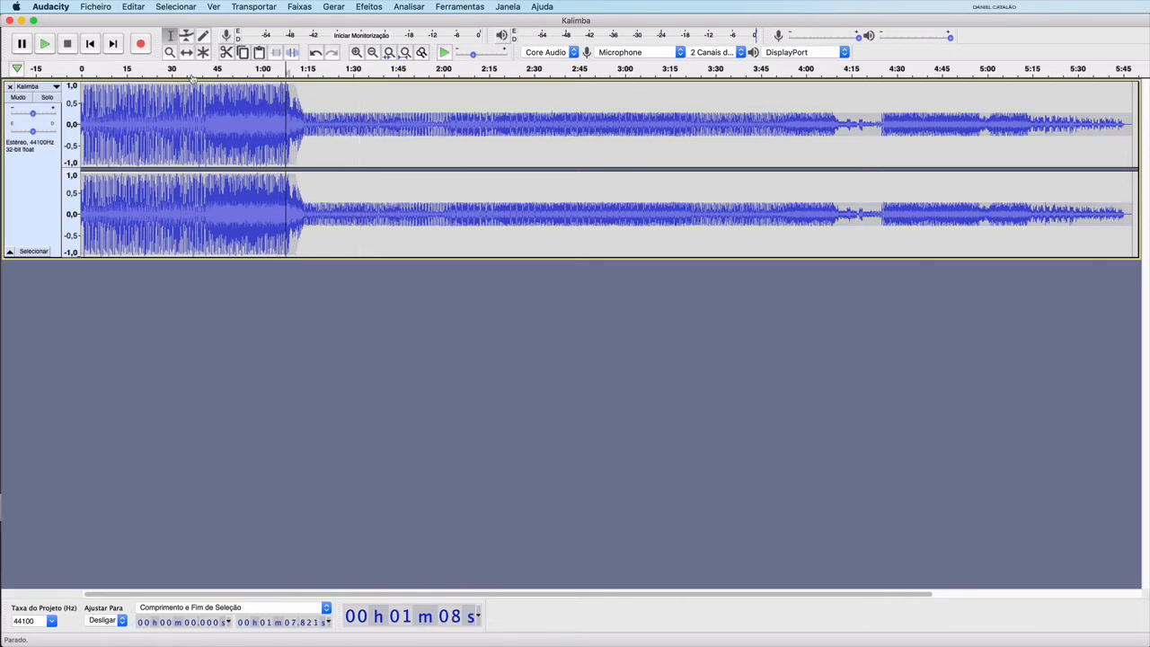
pyautogui.click(46, 44)
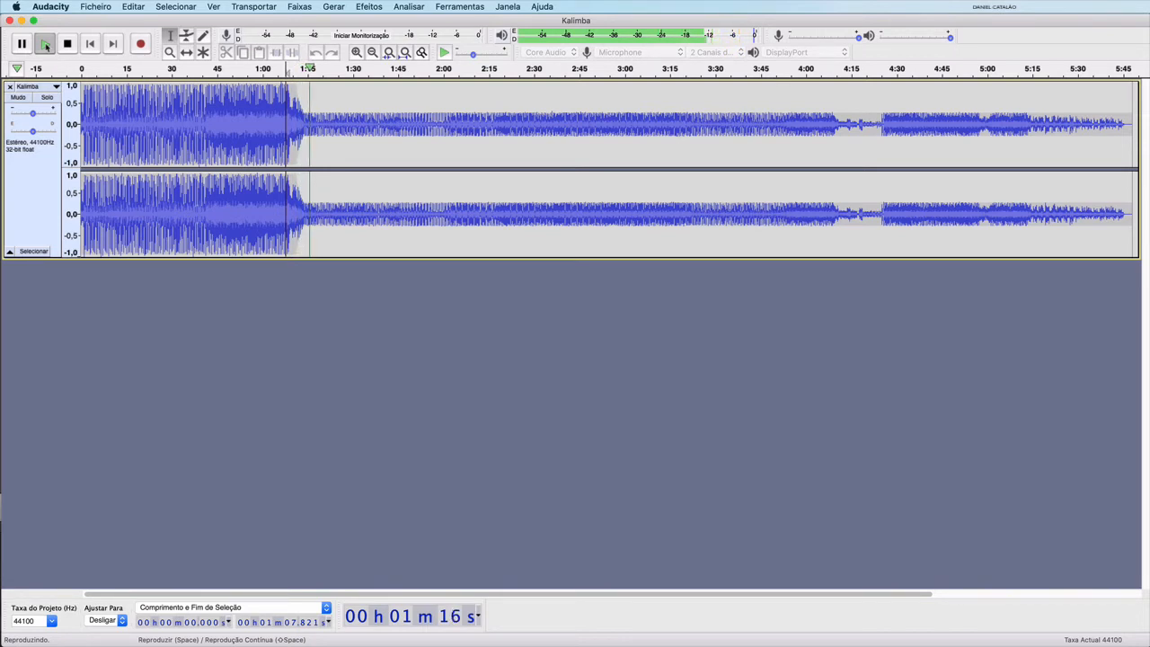
pyautogui.click(67, 44)
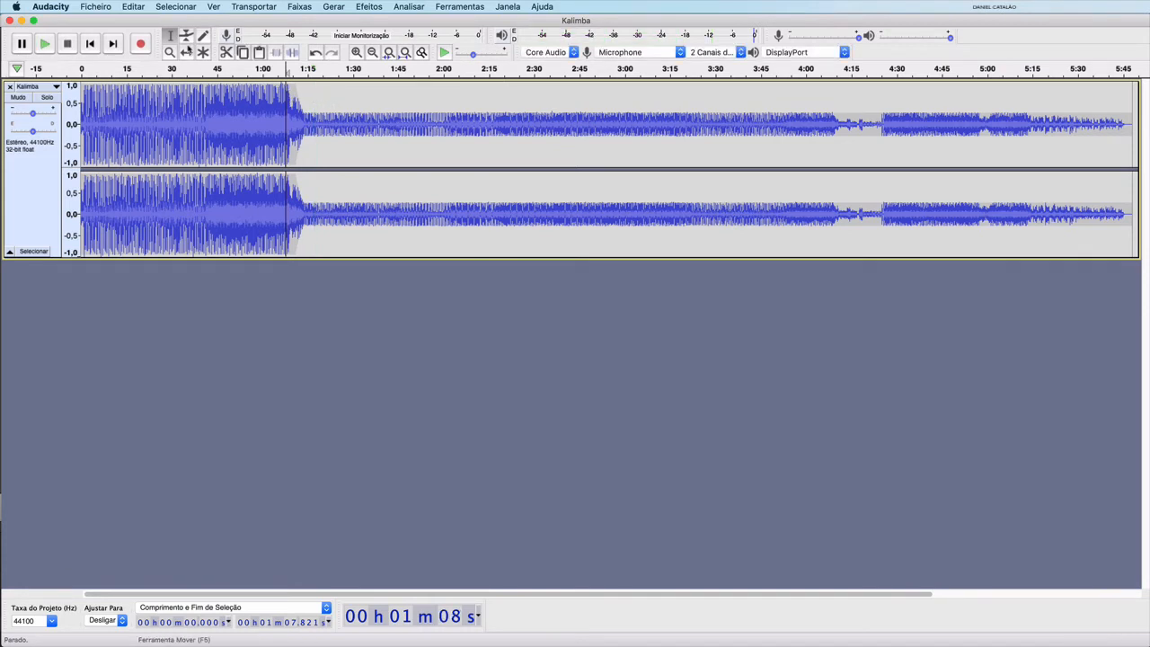
# Step: Lower the envelope control point near 1:14 to about 0.1 with the Envelope tool
pyautogui.click(186, 36)
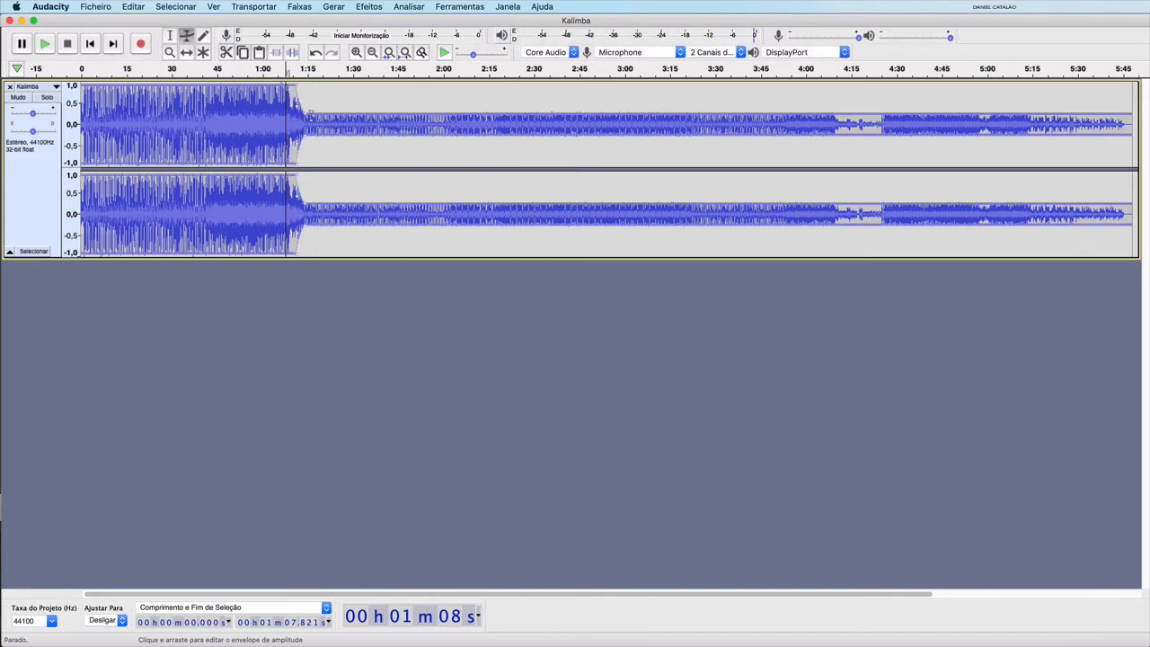
pyautogui.moveTo(304, 113); pyautogui.dragTo(305, 120)
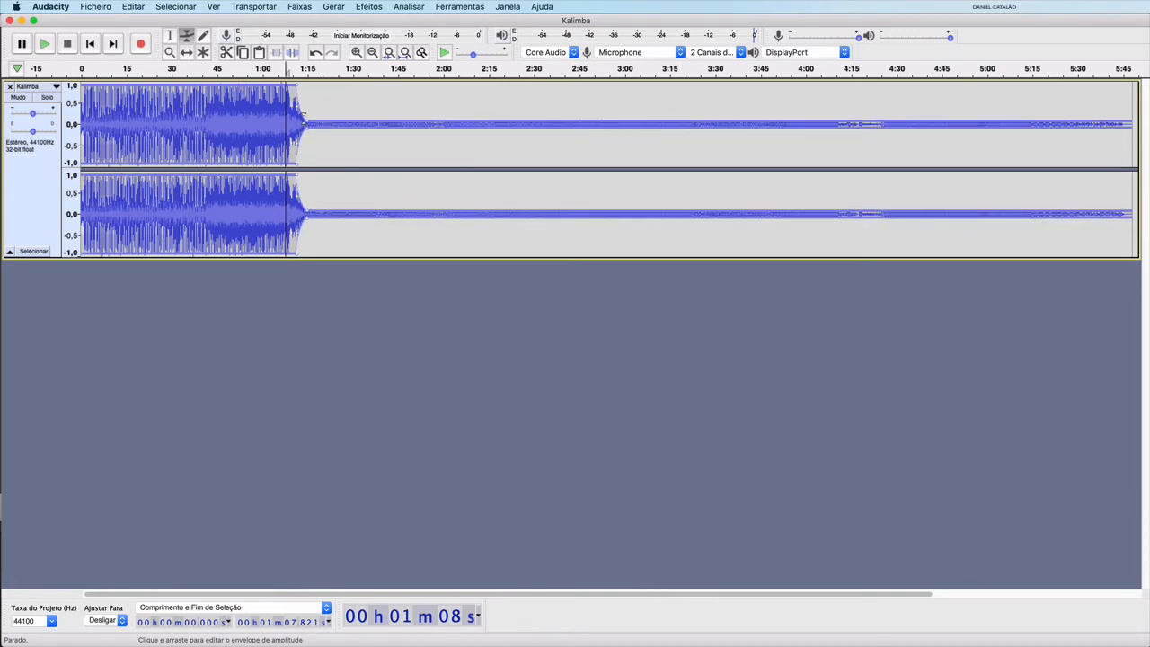
# Step: Place the cursor at about 1:09 with the Selection tool, play through the volume drop and stop playback
pyautogui.click(173, 38)
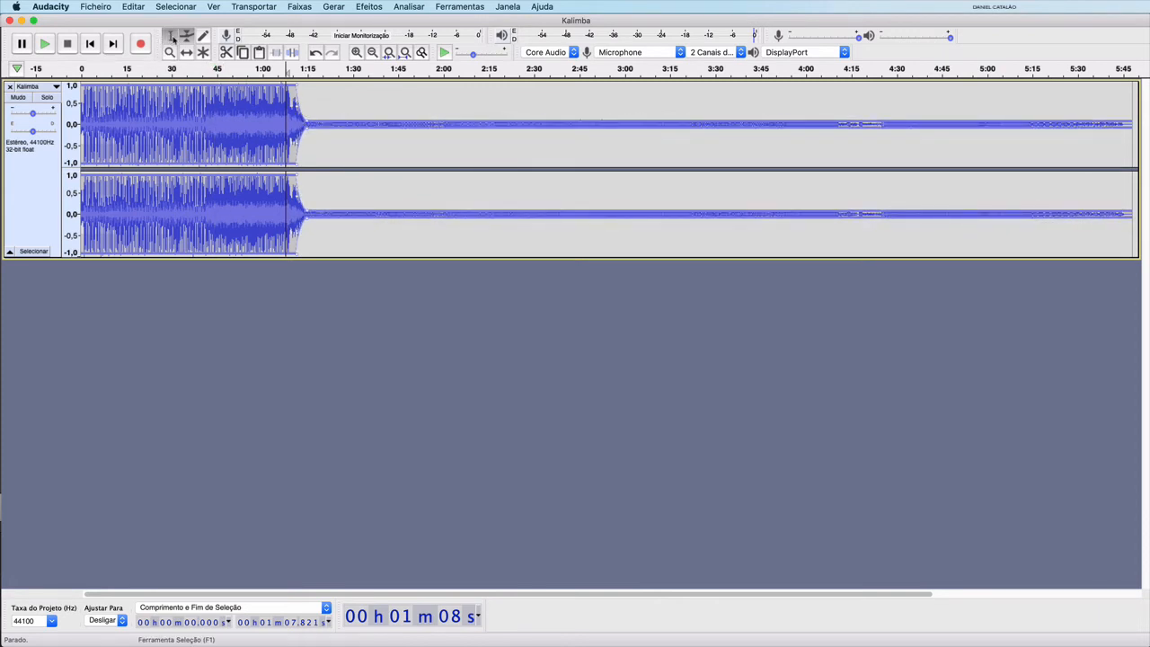
pyautogui.click(289, 103)
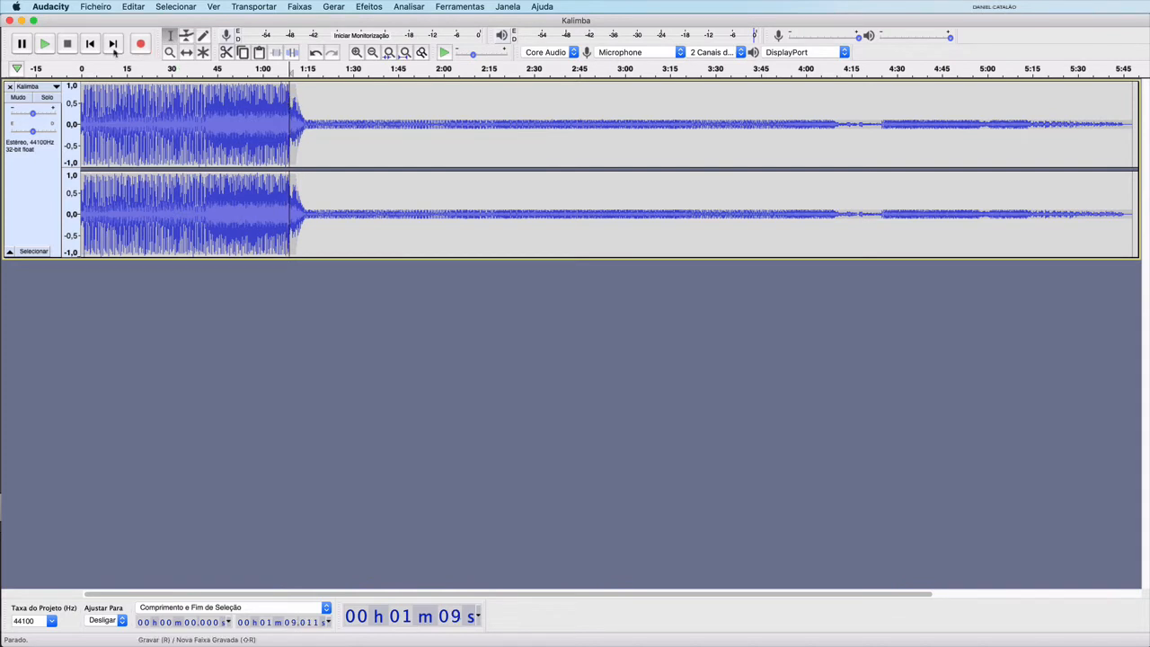
pyautogui.click(44, 43)
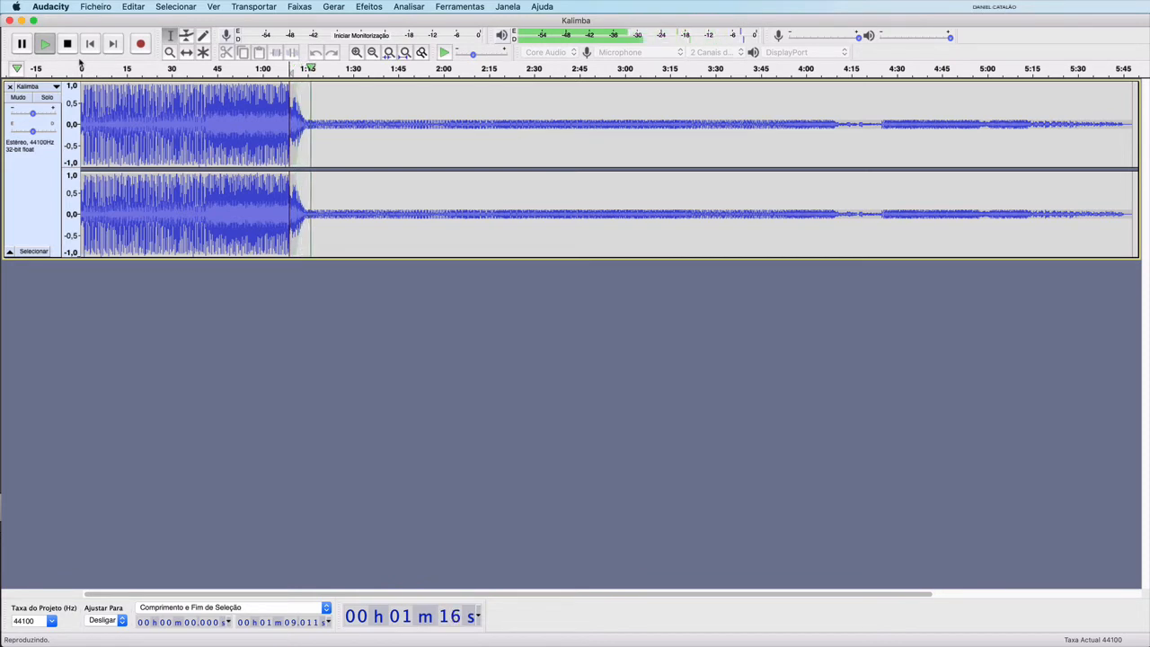
pyautogui.click(67, 44)
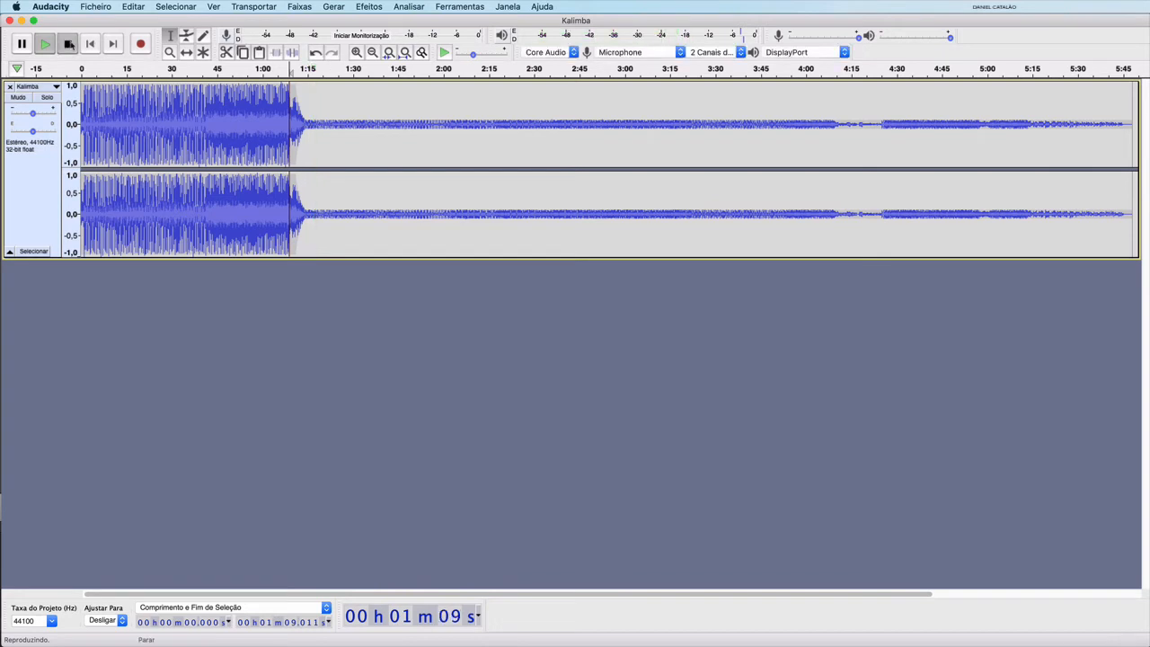
# Step: With the Envelope tool, extend the fade-out to near silence at about 1:28, and play through it before stopping
pyautogui.click(186, 35)
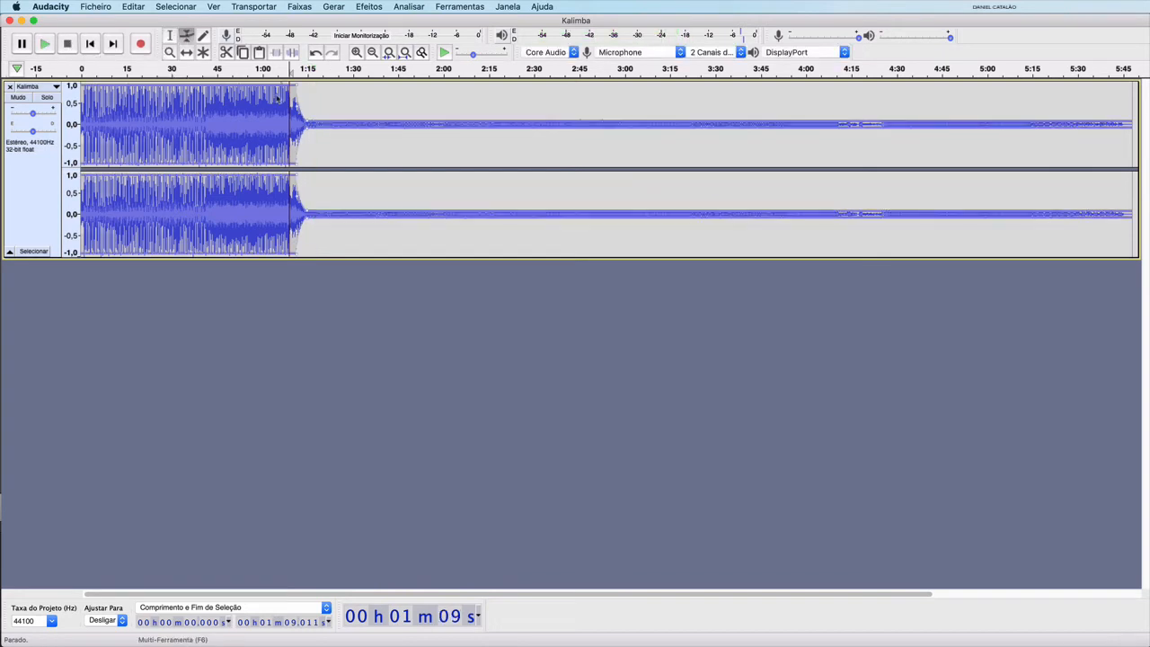
pyautogui.moveTo(306, 117); pyautogui.dragTo(348, 122)
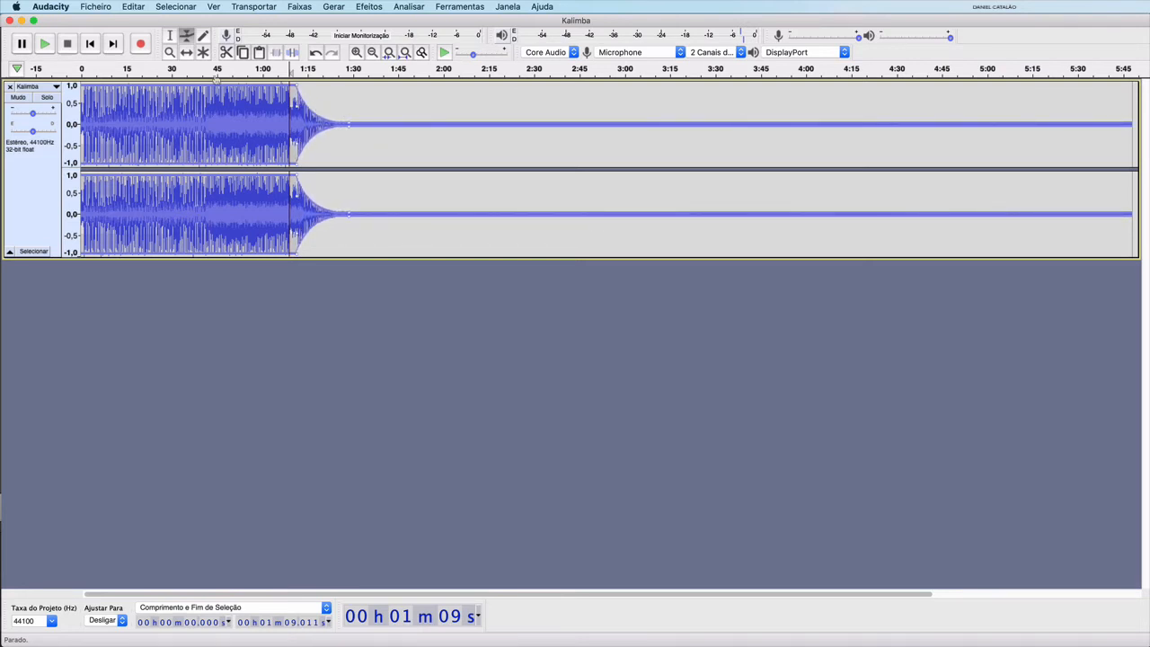
pyautogui.click(47, 47)
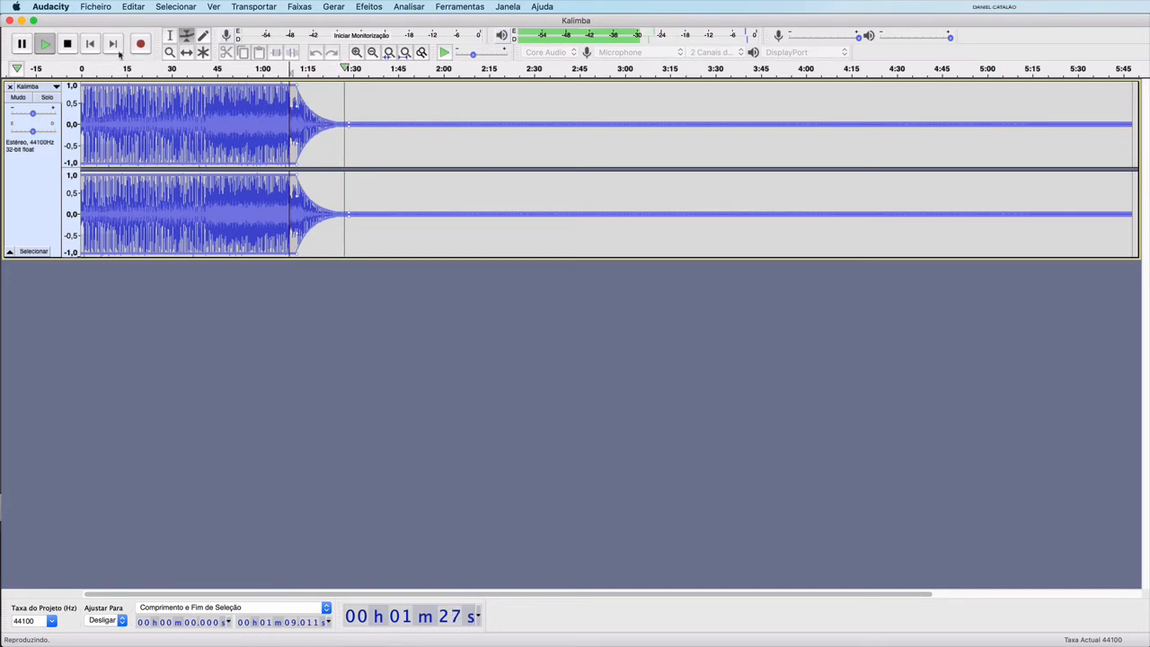
pyautogui.click(68, 44)
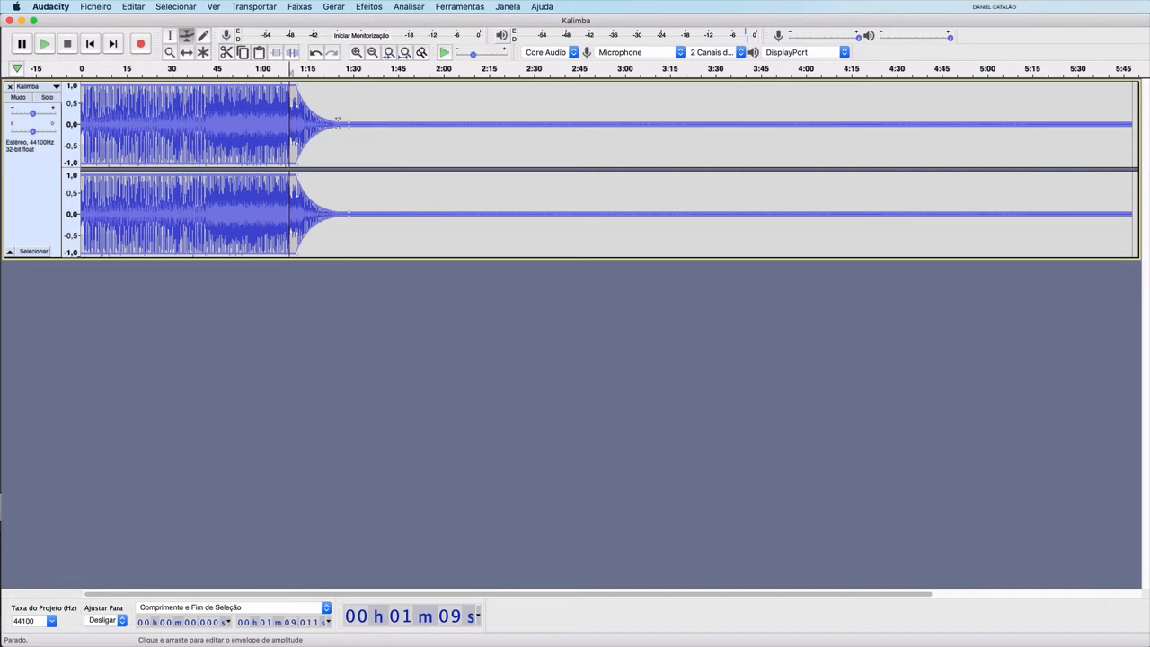
# Step: Raise the envelope to about 0.9 between about 1:41 and 1:47, and play through the rise from about 1:40 before stopping
pyautogui.click(387, 123)
pyautogui.moveTo(397, 122); pyautogui.dragTo(405, 87)
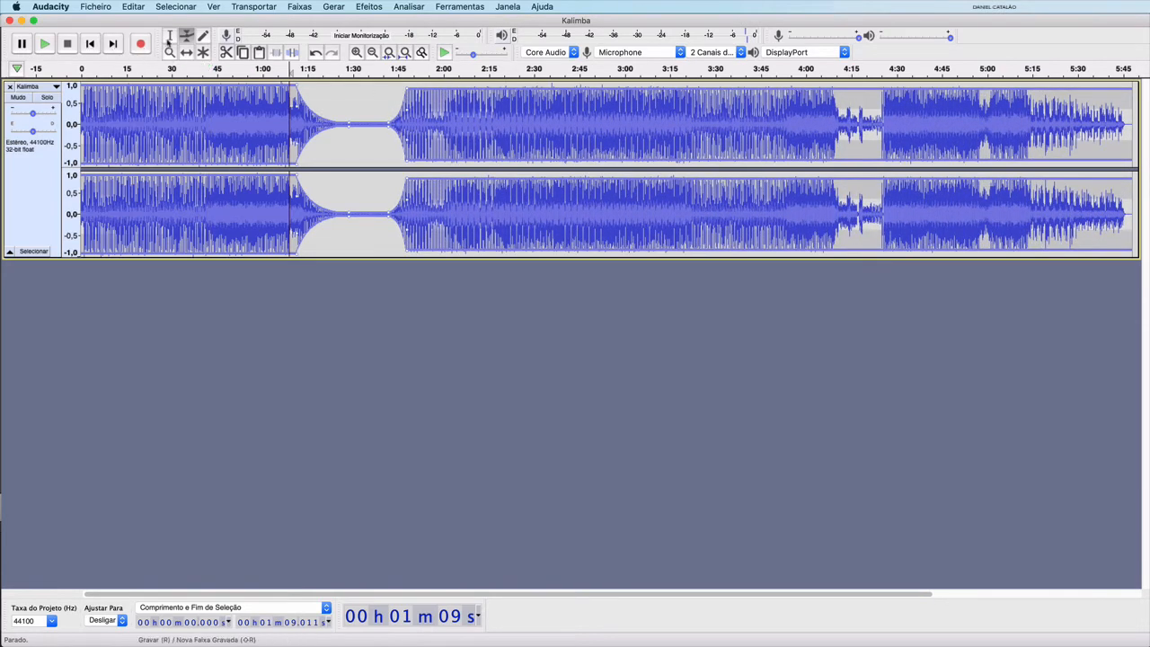
pyautogui.click(376, 123)
pyautogui.click(383, 123)
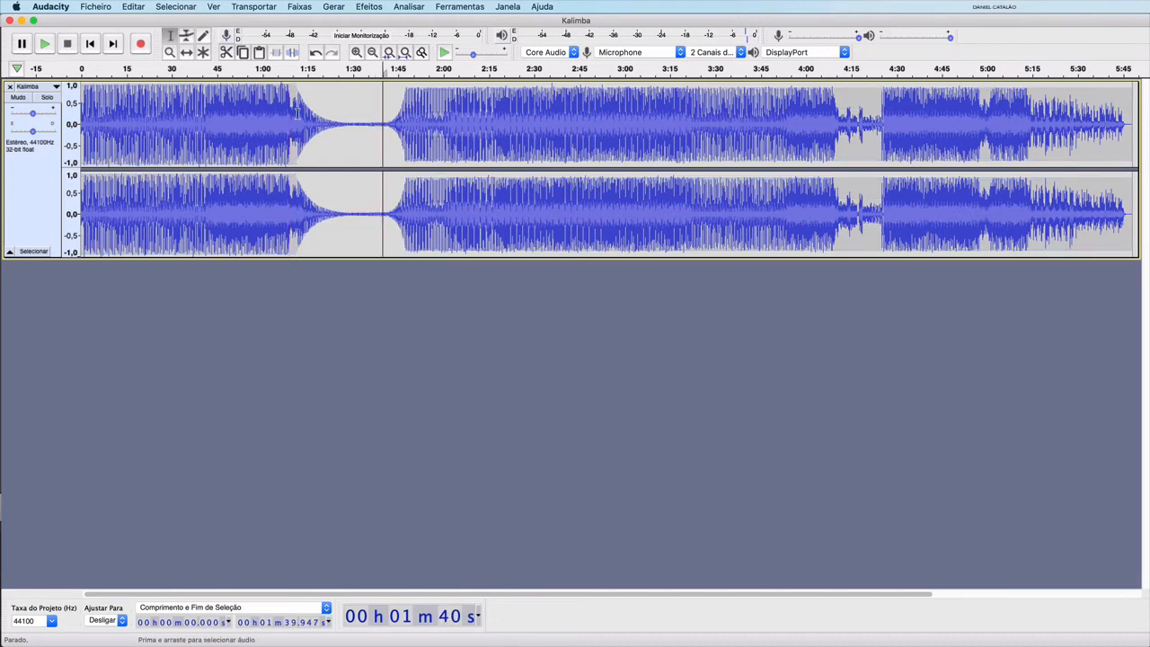
pyautogui.click(45, 44)
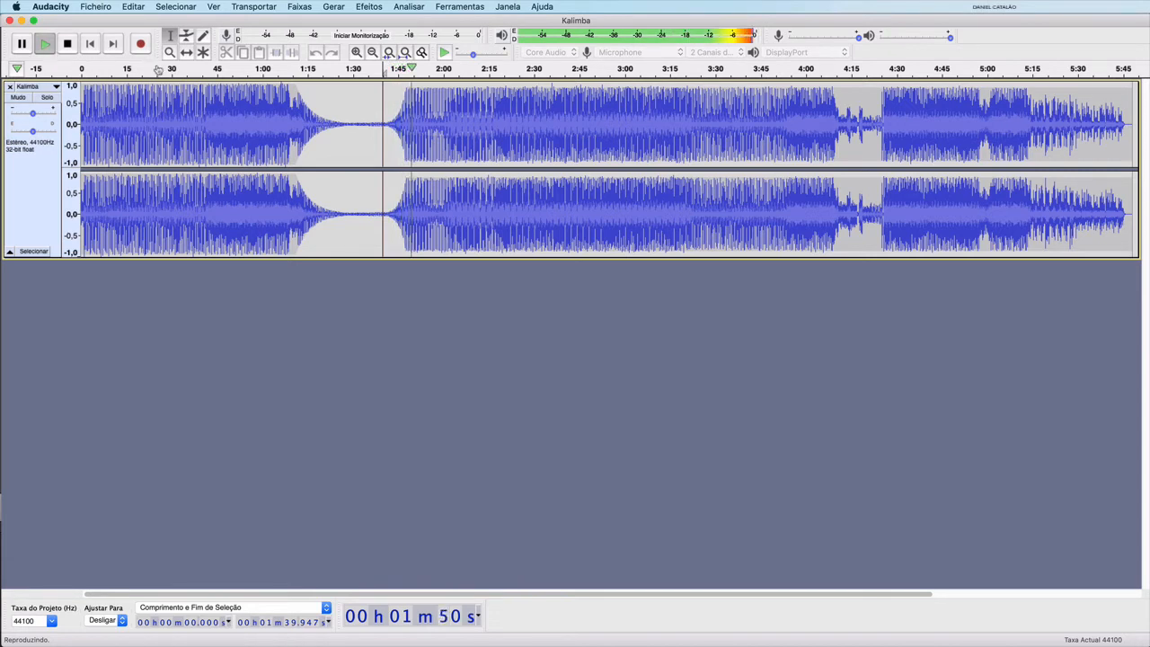
pyautogui.press('space')
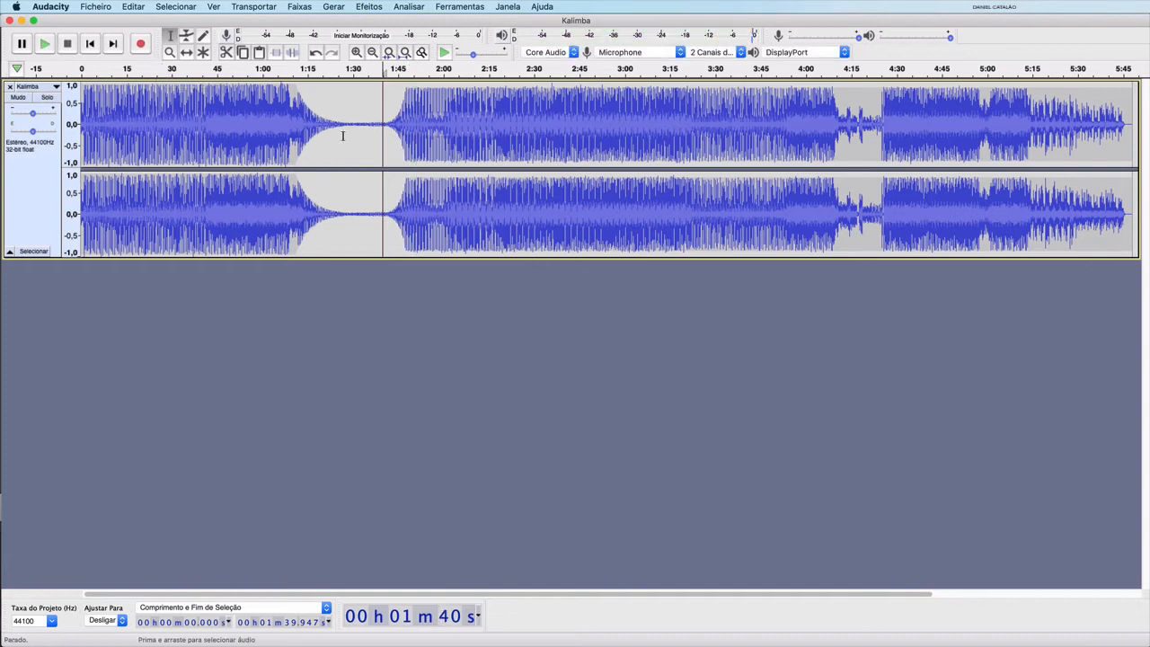
# Step: Raise the quiet envelope section from about 1:17 to 1:41 to about 0.2 with the Envelope tool
pyautogui.press('F2')
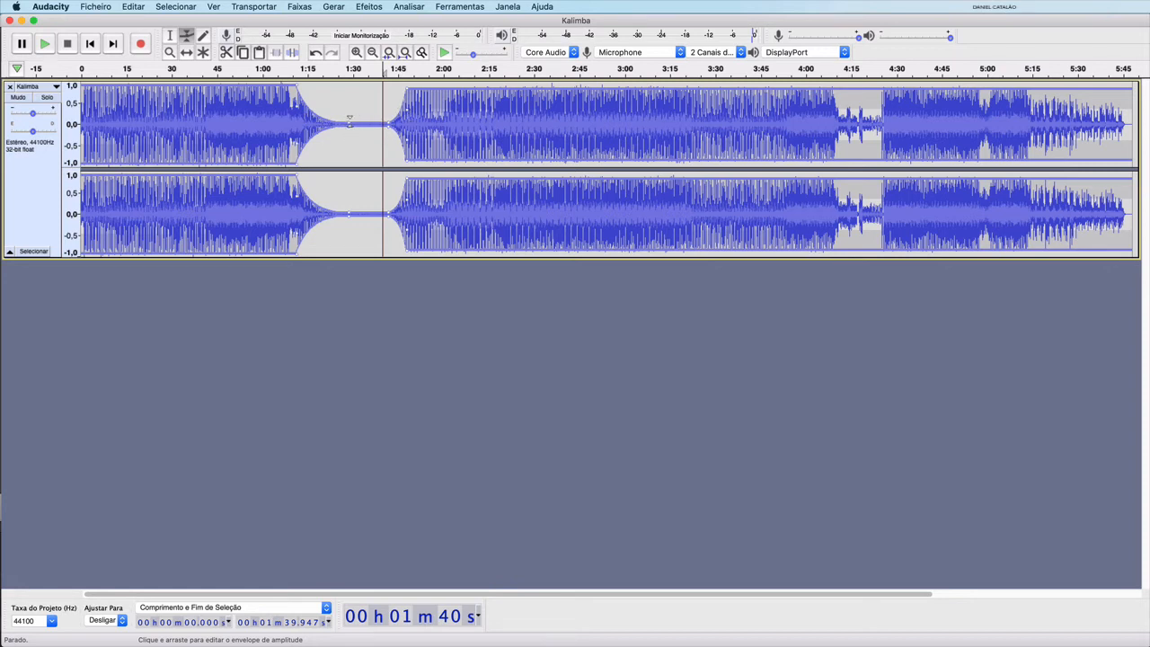
pyautogui.moveTo(348, 119); pyautogui.dragTo(386, 115)
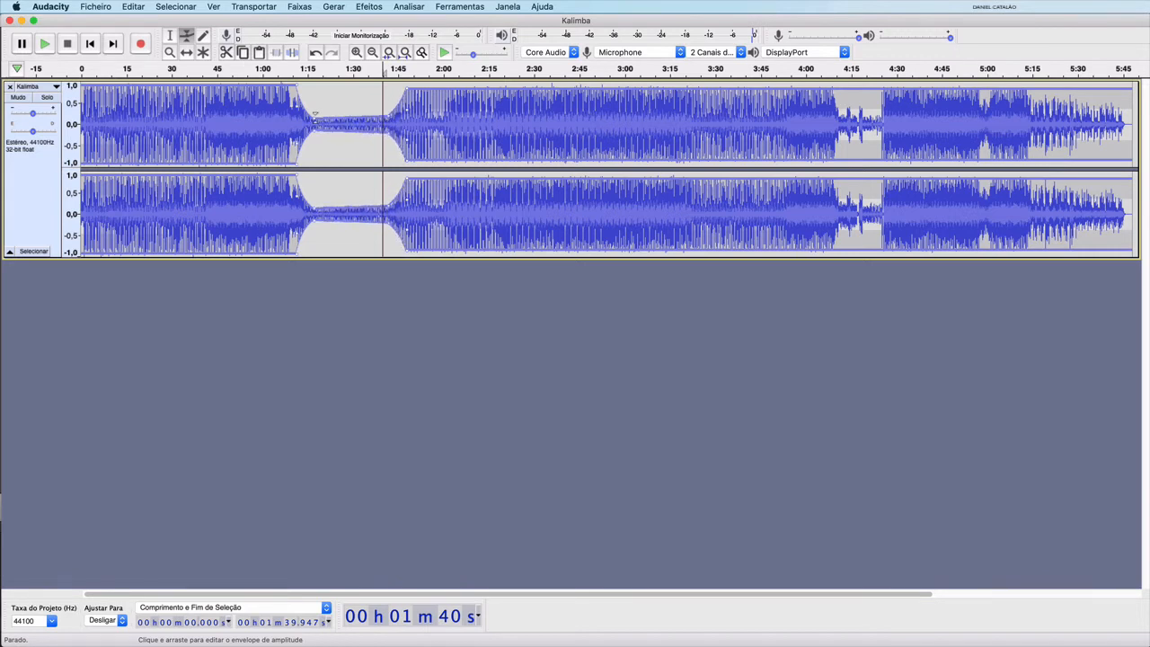
pyautogui.moveTo(316, 119); pyautogui.dragTo(316, 112)
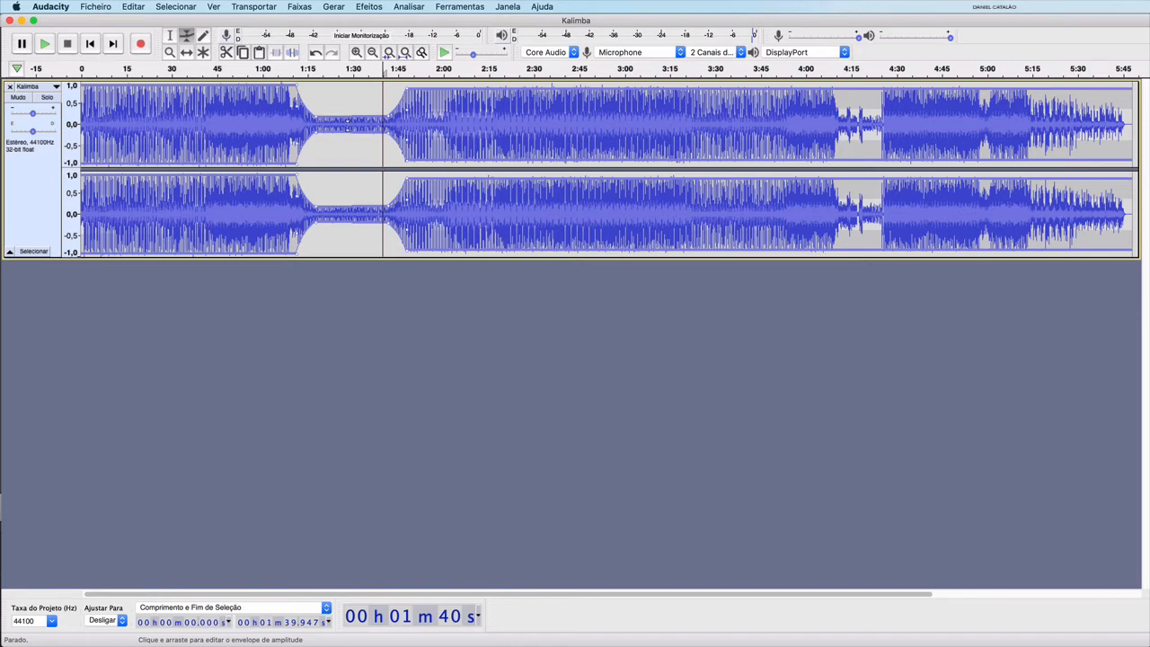
# Step: With the Multi-Tool, select about 1:57 to 2:16, and place the cursor at about 1:56
pyautogui.click(203, 53)
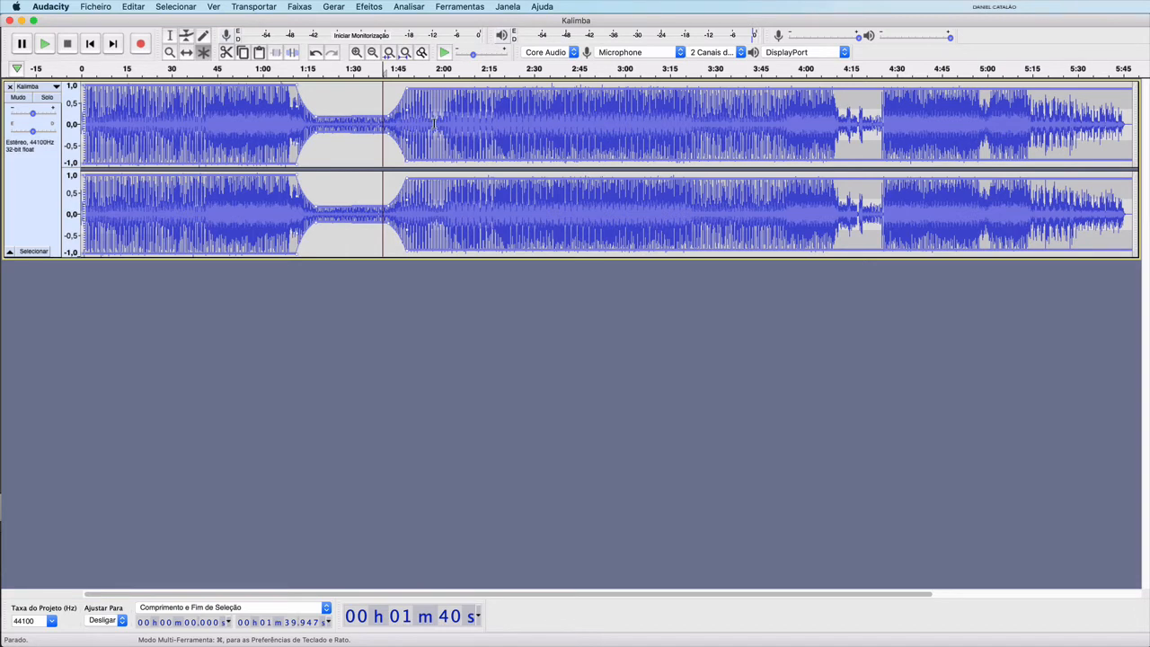
pyautogui.moveTo(435, 122); pyautogui.dragTo(491, 123)
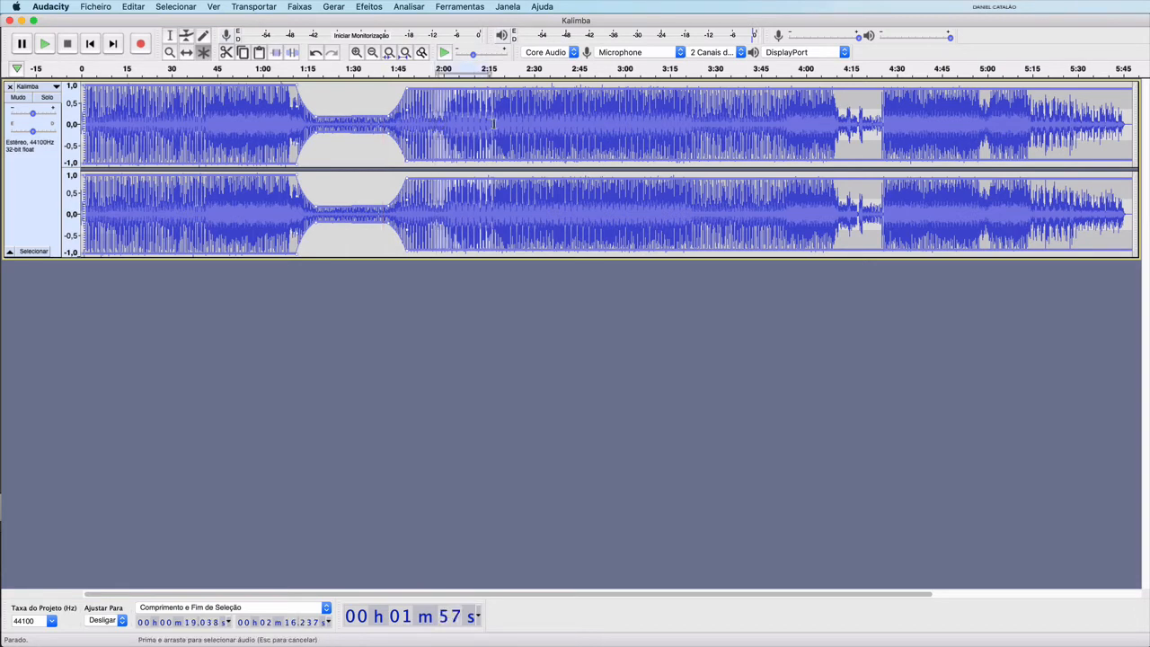
pyautogui.click(431, 125)
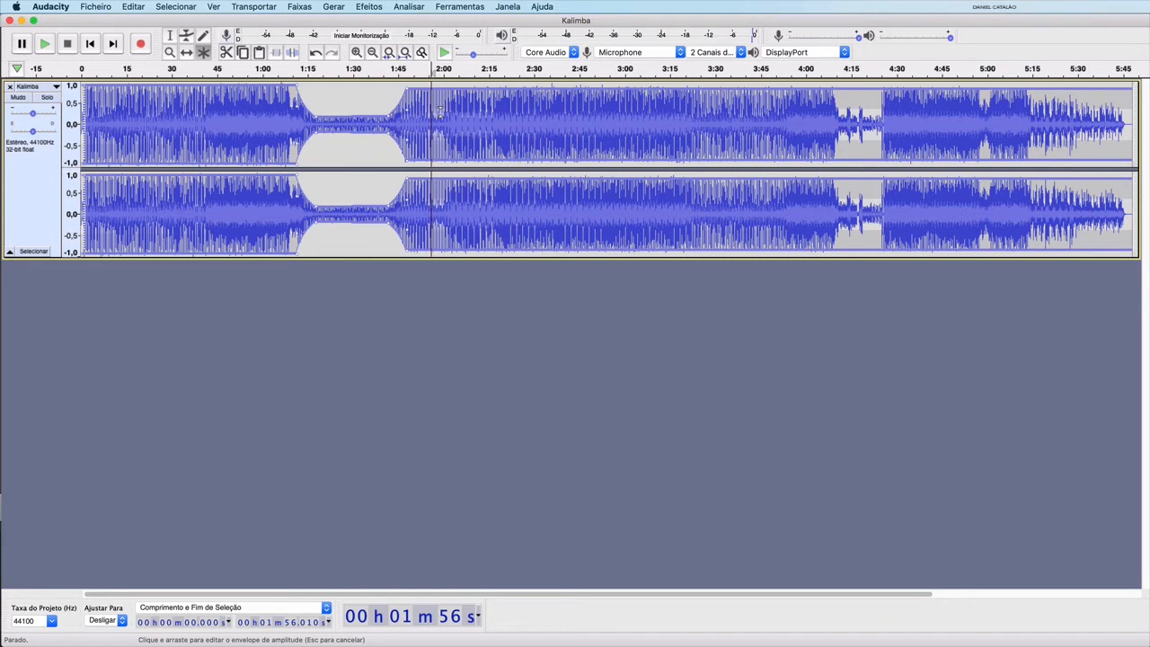
# Step: With the Multi-Tool, reshape the volume envelope from about 1:59 to 3:03, dipping to about 0.4 between 2:09 and 2:32
pyautogui.moveTo(440, 110); pyautogui.dragTo(441, 106)
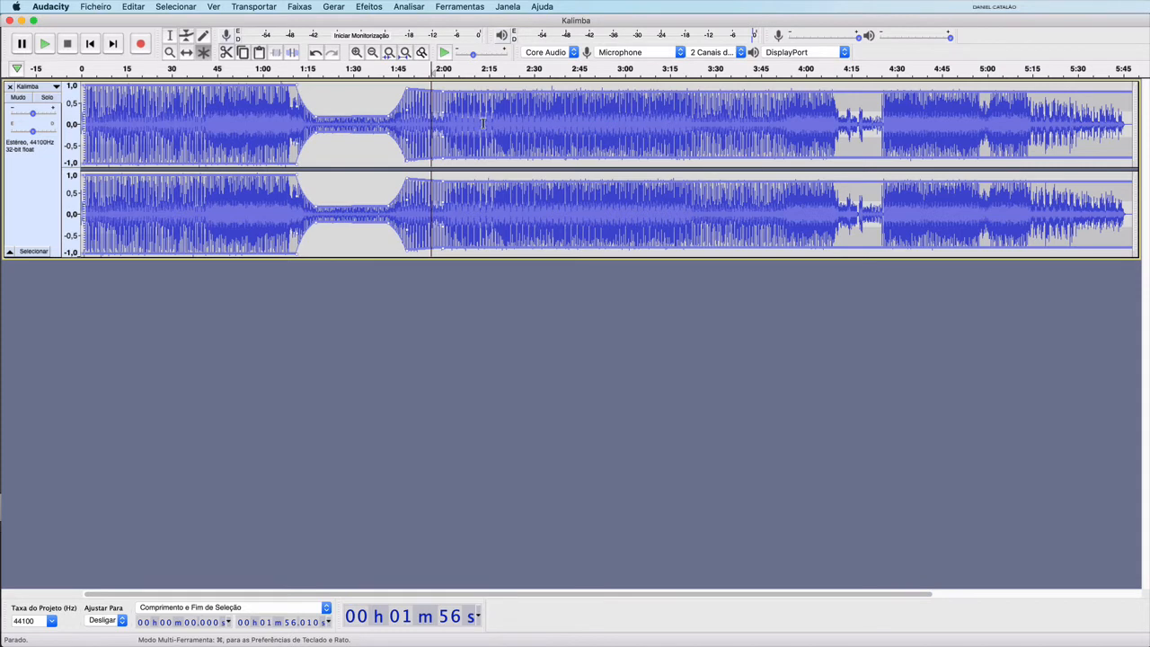
pyautogui.moveTo(485, 122); pyautogui.dragTo(540, 108)
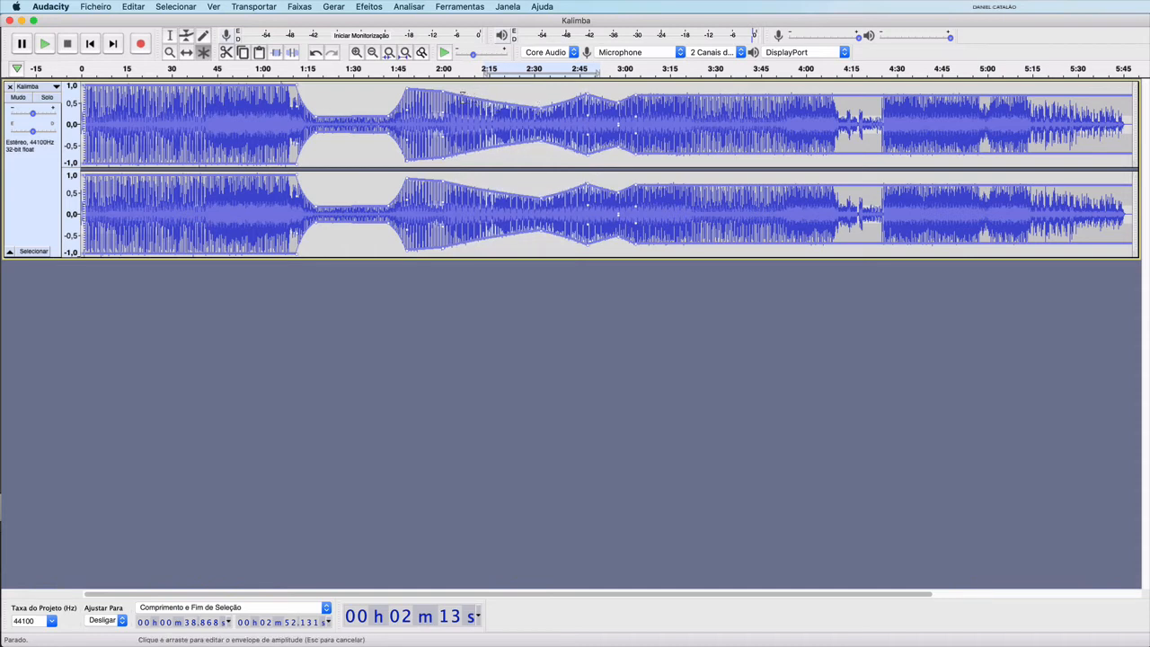
pyautogui.moveTo(463, 95); pyautogui.dragTo(470, 109)
# Step: Place the cursor at about 2:17 and 2:32, finishing with about 3:19 to 3:34 selected
pyautogui.click(494, 119)
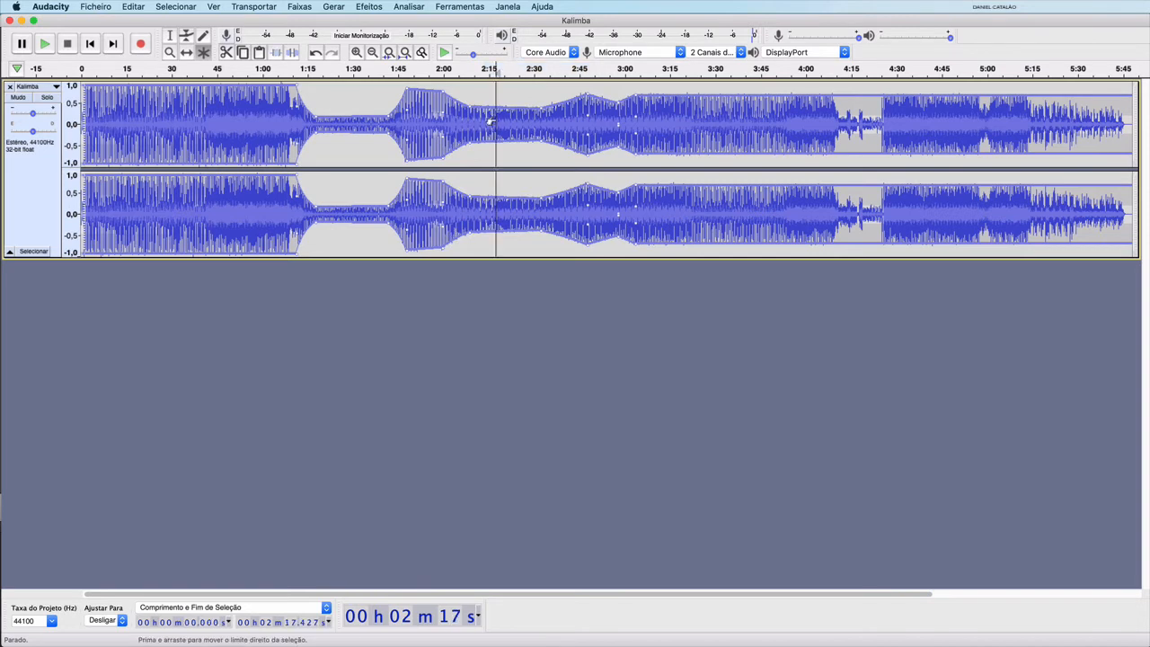
pyautogui.press('super+a')
pyautogui.click(538, 120)
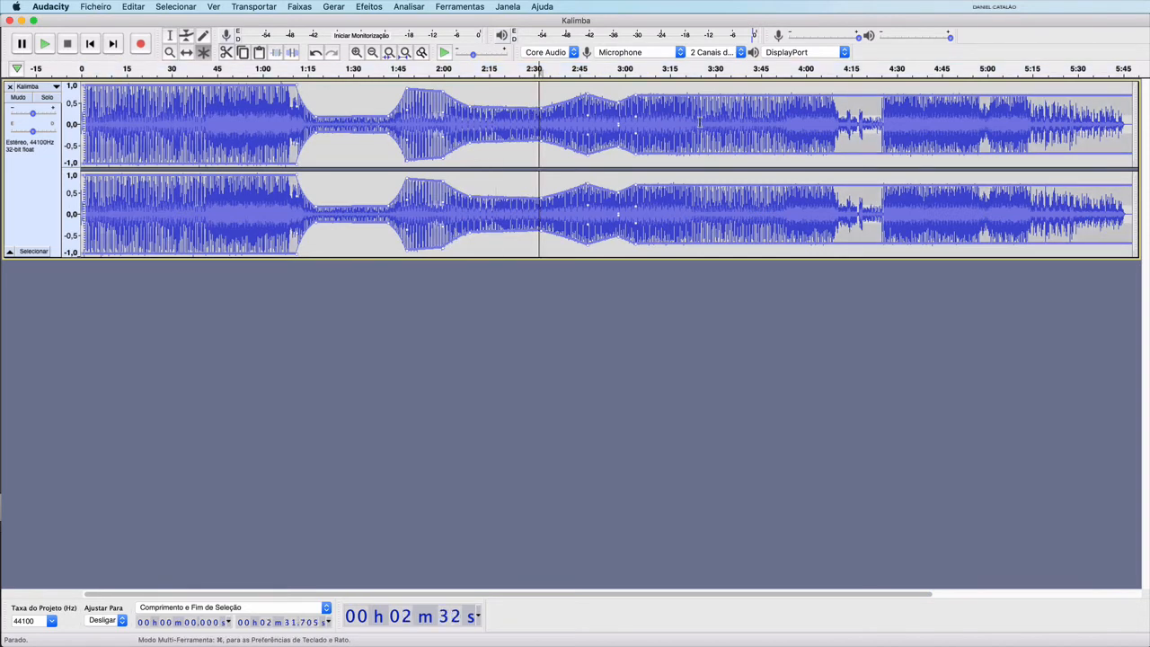
pyautogui.moveTo(681, 123); pyautogui.dragTo(726, 123)
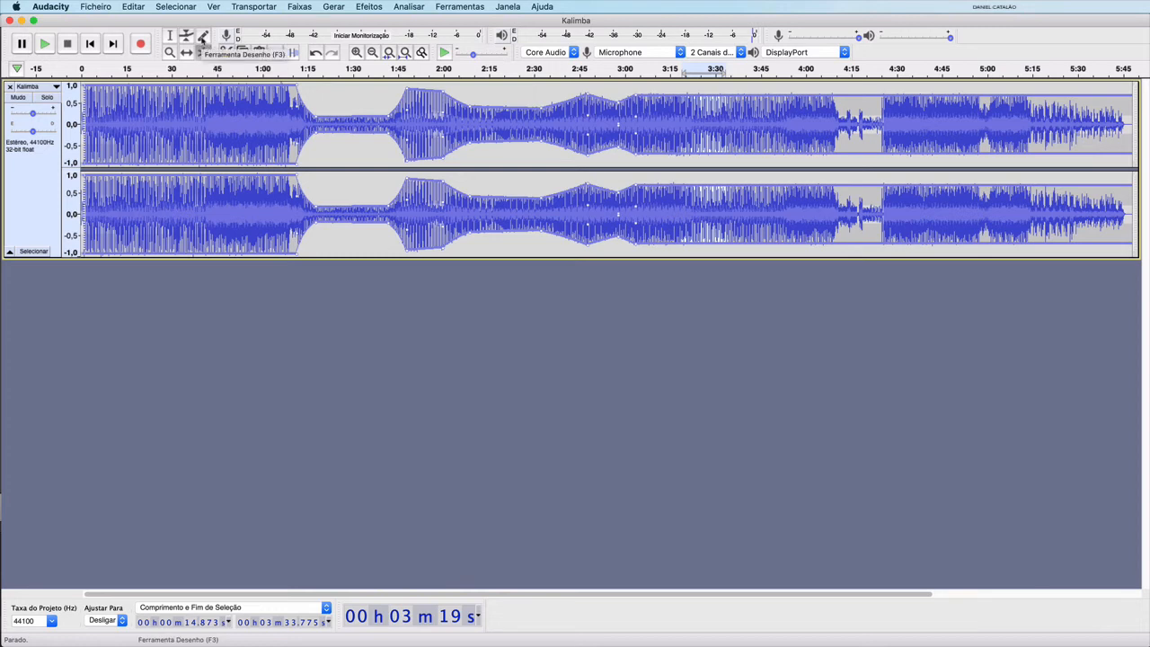
# Step: Activate the Draw tool, and magnify the waveform around 1:28.4 with the Zoom tool
pyautogui.click(203, 37)
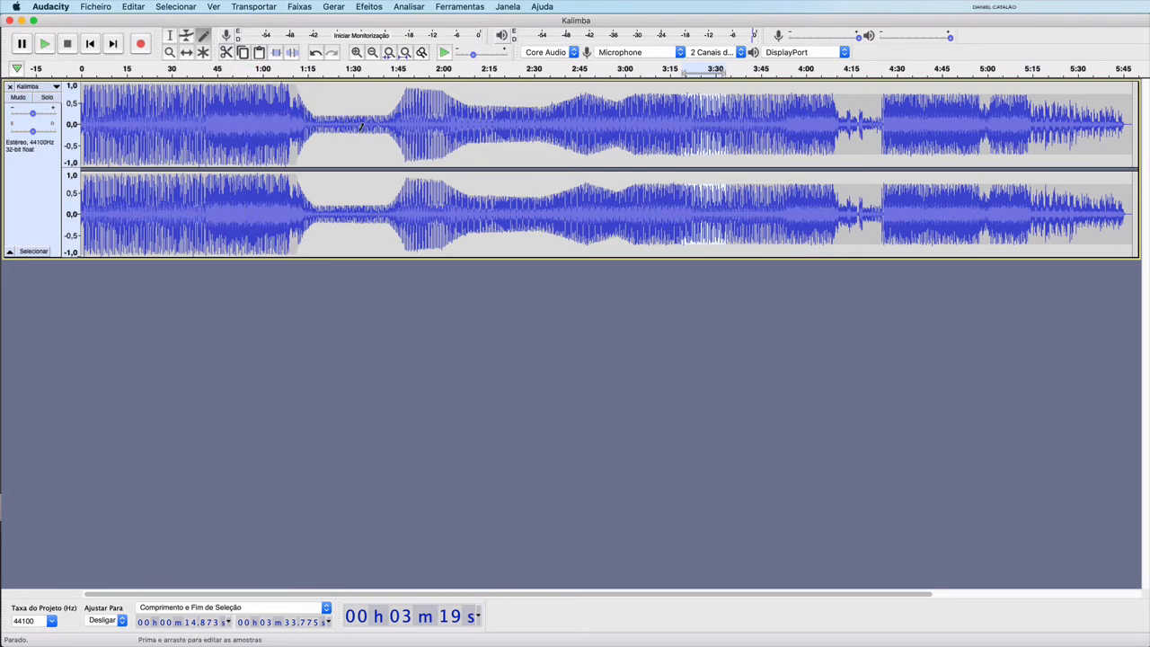
pyautogui.press('F4')
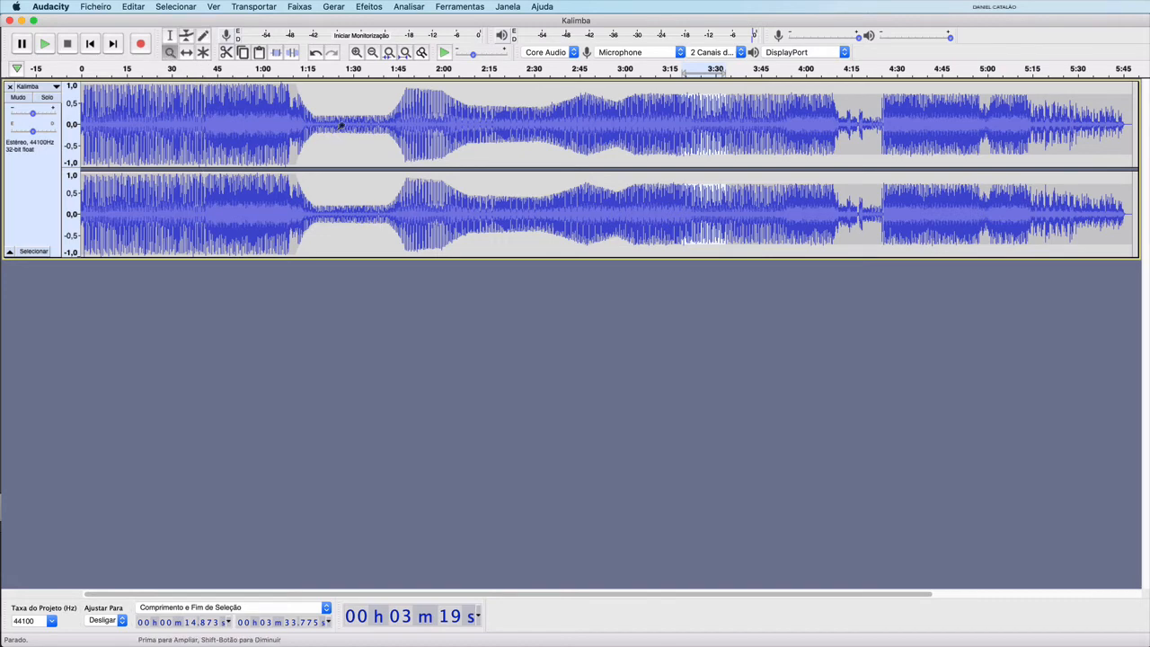
pyautogui.click(344, 123)
pyautogui.click(345, 123)
pyautogui.click(346, 123)
pyautogui.click(347, 124)
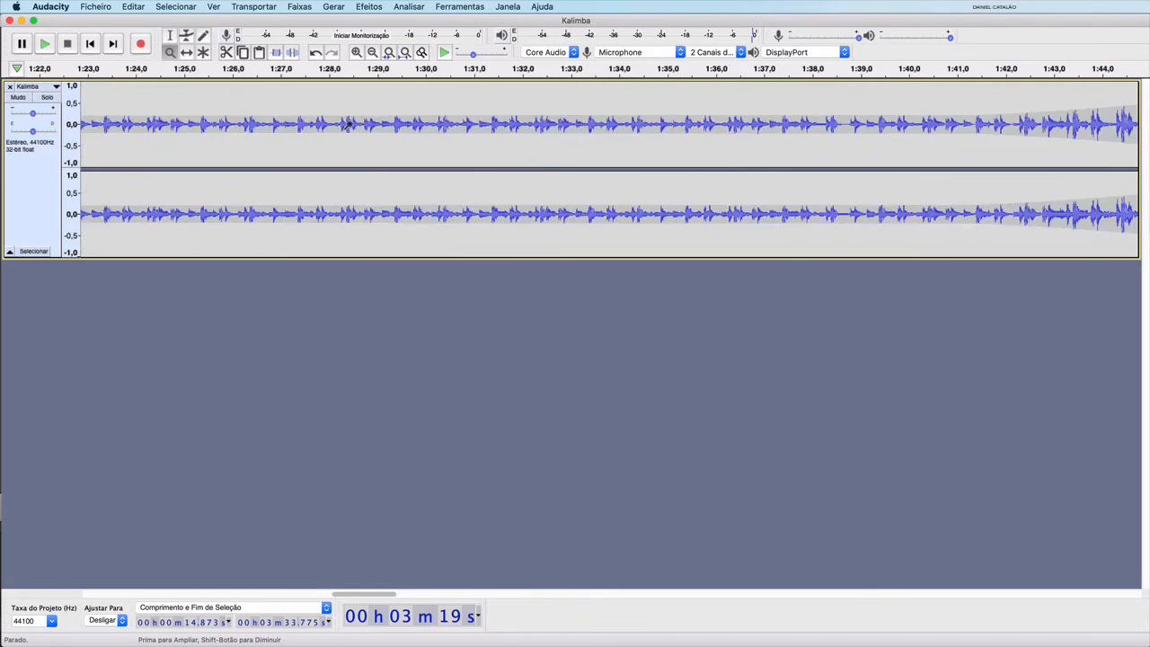
pyautogui.click(348, 124)
pyautogui.click(348, 124)
pyautogui.click(348, 124)
pyautogui.click(348, 124)
pyautogui.click(347, 124)
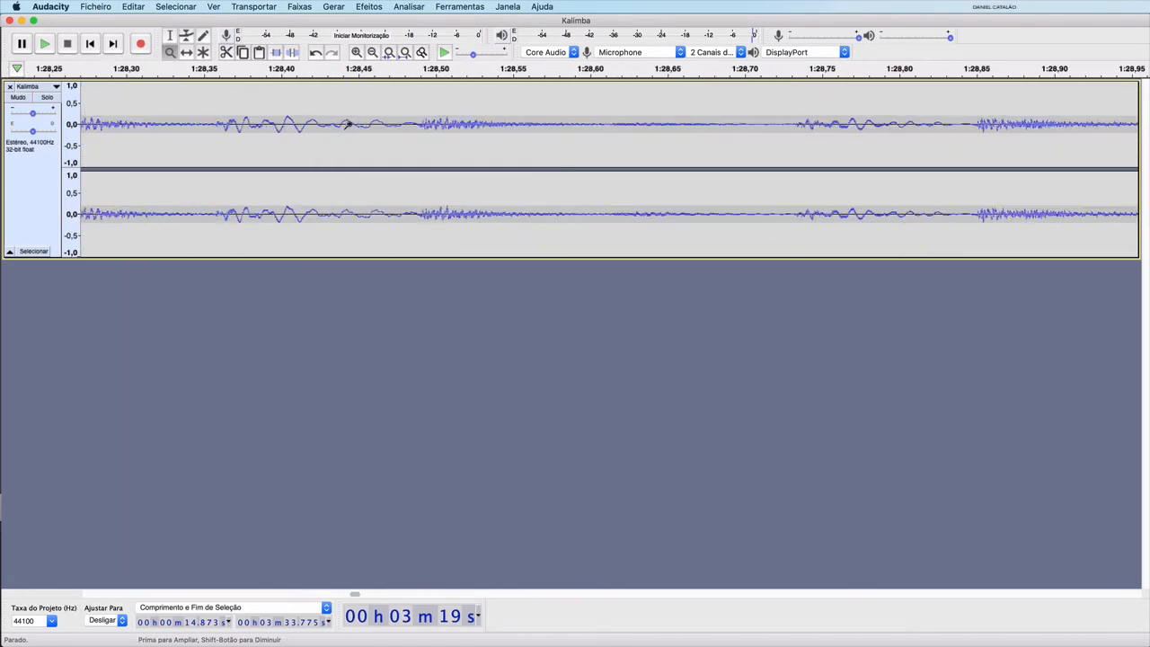
pyautogui.click(348, 124)
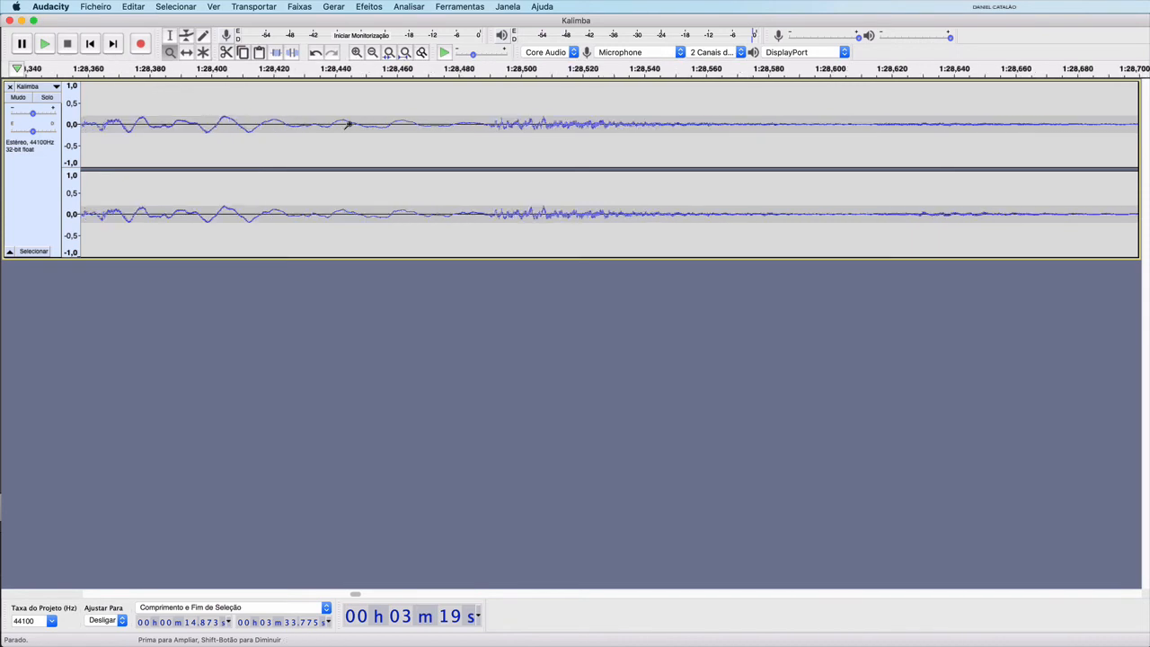
pyautogui.click(348, 124)
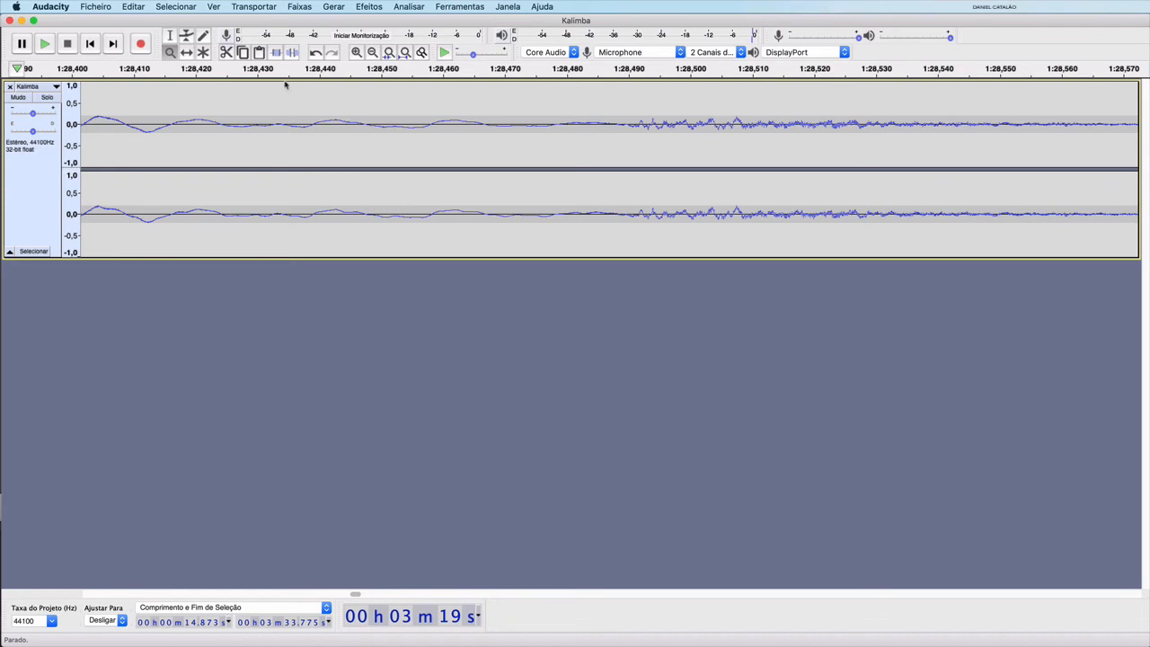
# Step: Try to edit the samples near 1:28.446 in the upper channel with the Draw tool
pyautogui.click(203, 36)
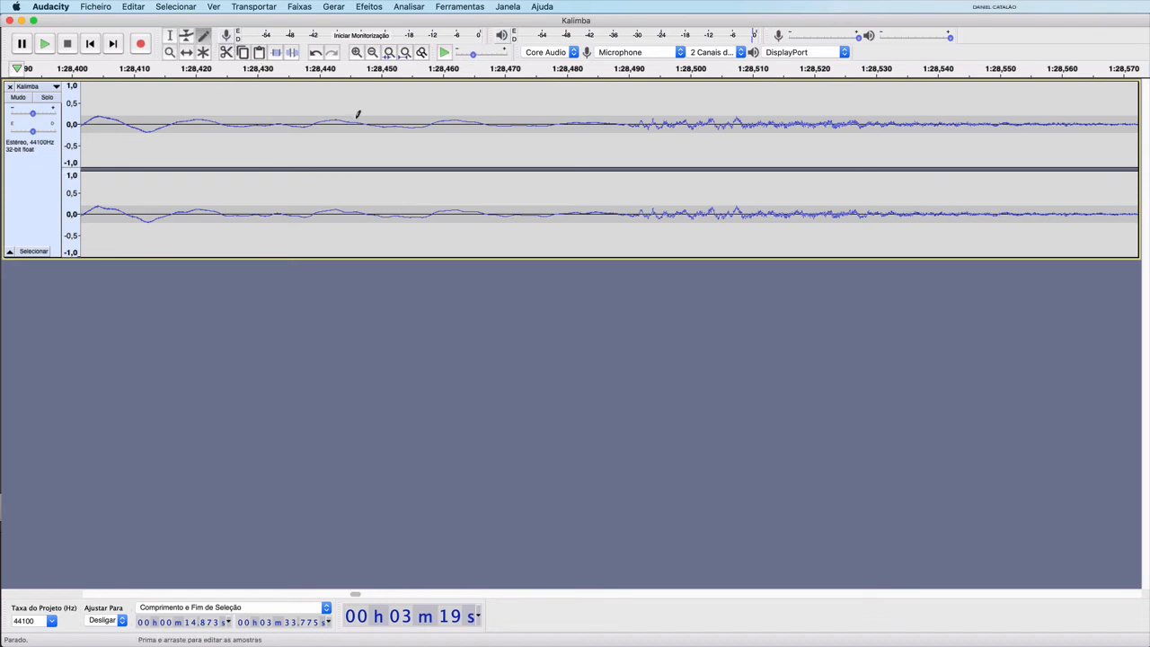
pyautogui.click(360, 125)
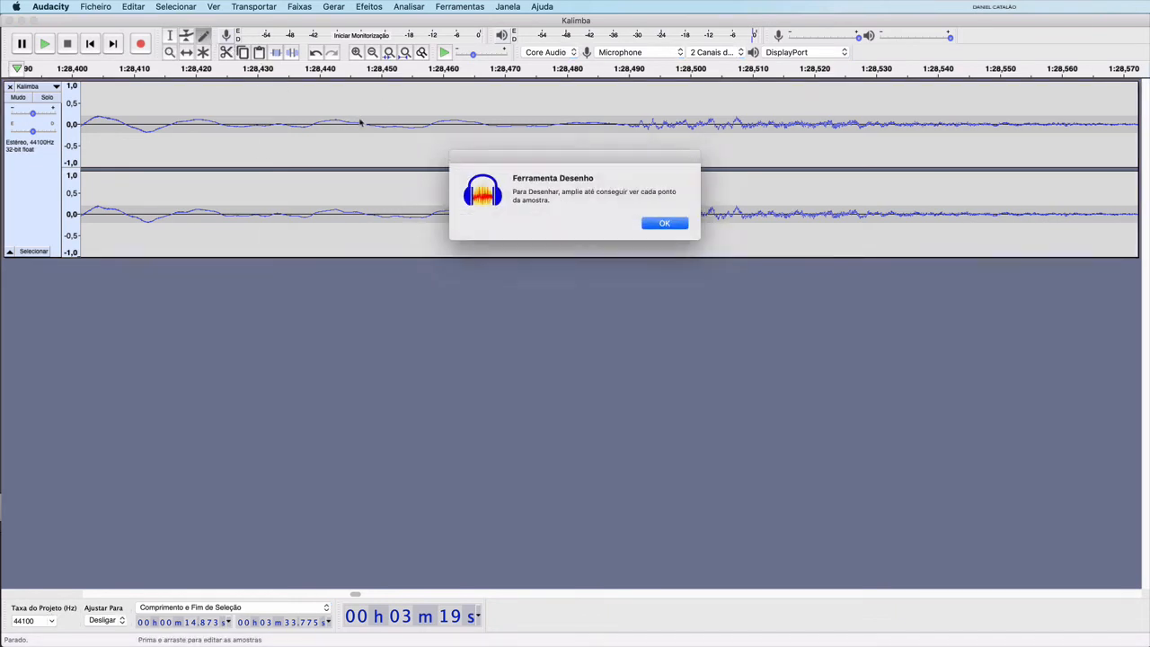
pyautogui.click(676, 225)
# Step: Magnify the waveform around 1:28.443 with the Zoom tool until individual samples can be edited
pyautogui.press('F4')
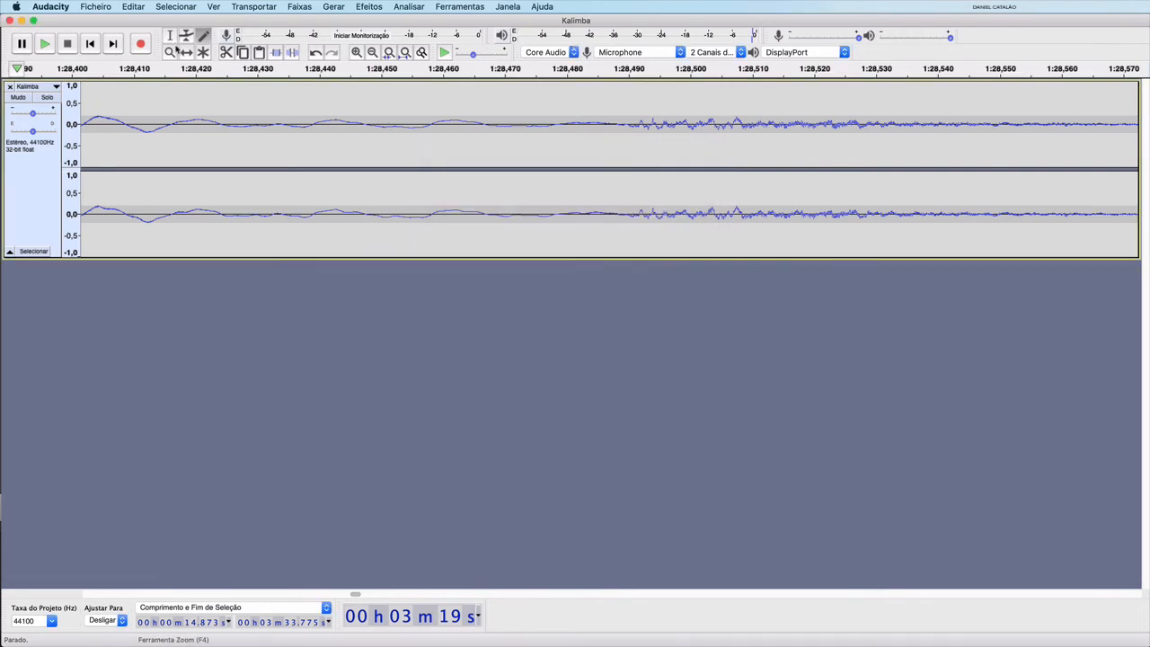
pyautogui.click(335, 122)
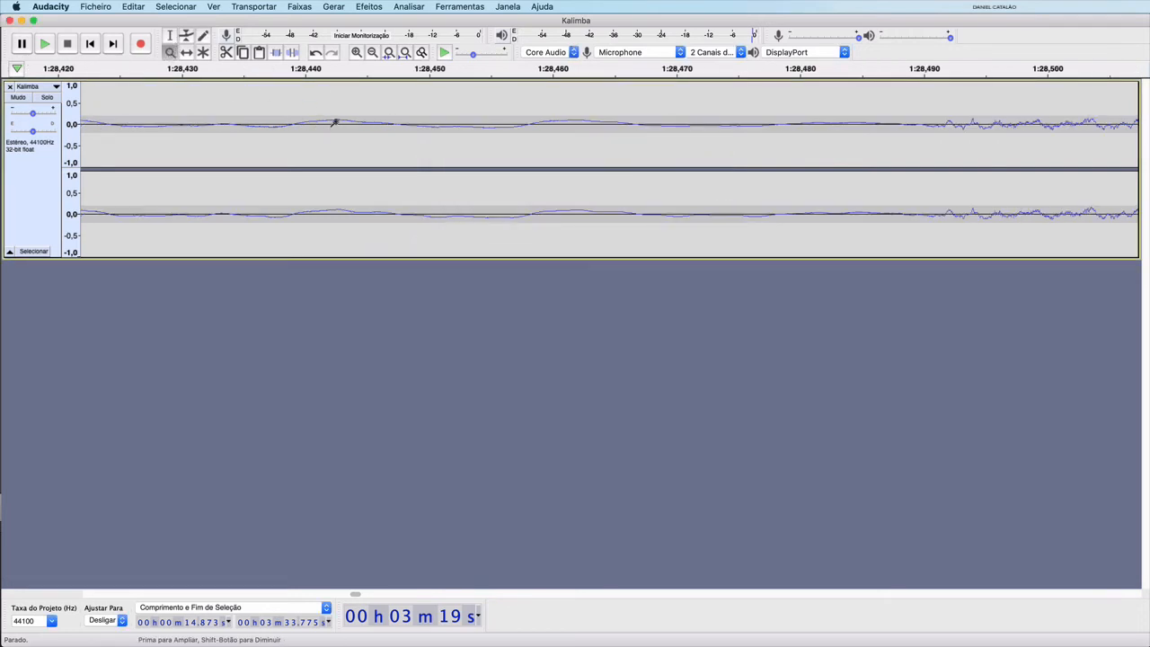
pyautogui.click(334, 123)
pyautogui.click(335, 122)
pyautogui.click(334, 122)
pyautogui.click(335, 122)
pyautogui.click(334, 122)
pyautogui.click(334, 122)
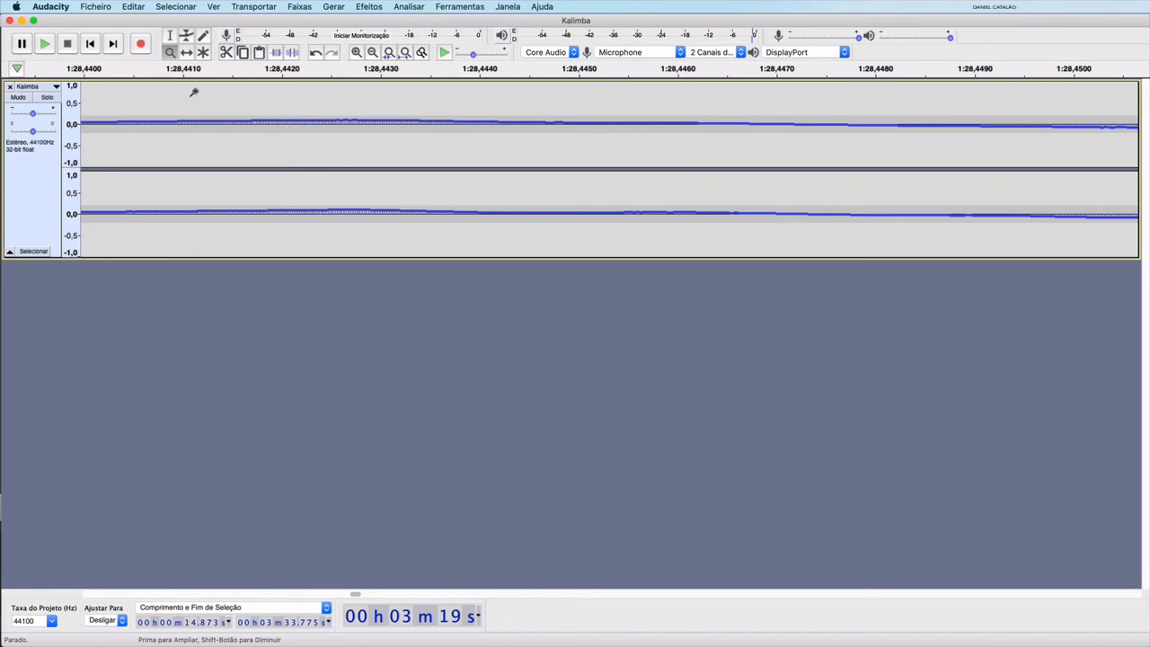
# Step: With the Draw tool, raise scattered samples from about 1:28.4429 to 1:28.4434 in the upper channel to about 0.2
pyautogui.click(203, 35)
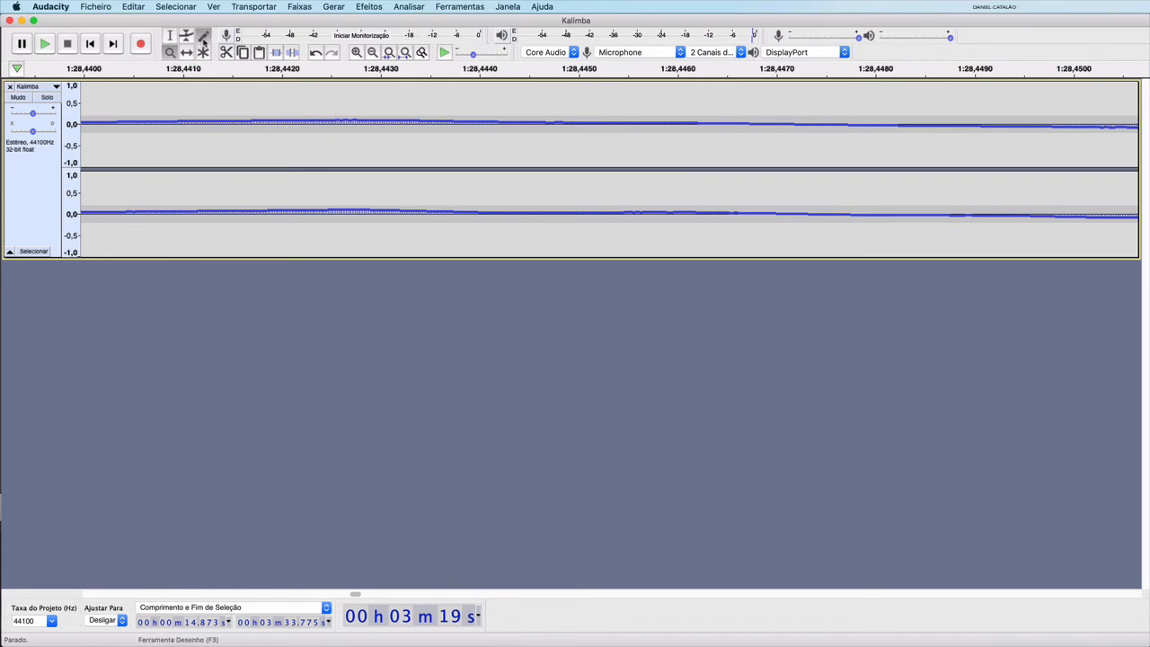
pyautogui.moveTo(375, 113); pyautogui.dragTo(384, 104)
pyautogui.click(398, 113)
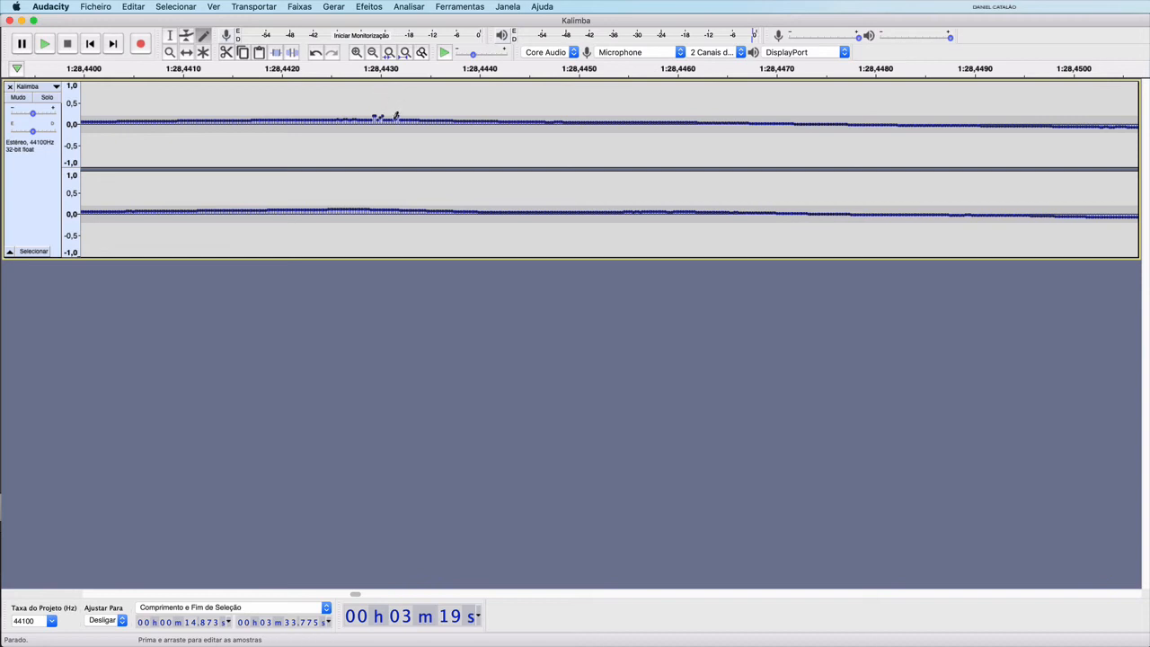
pyautogui.click(395, 114)
pyautogui.click(393, 114)
pyautogui.click(387, 115)
pyautogui.moveTo(385, 115); pyautogui.dragTo(426, 117)
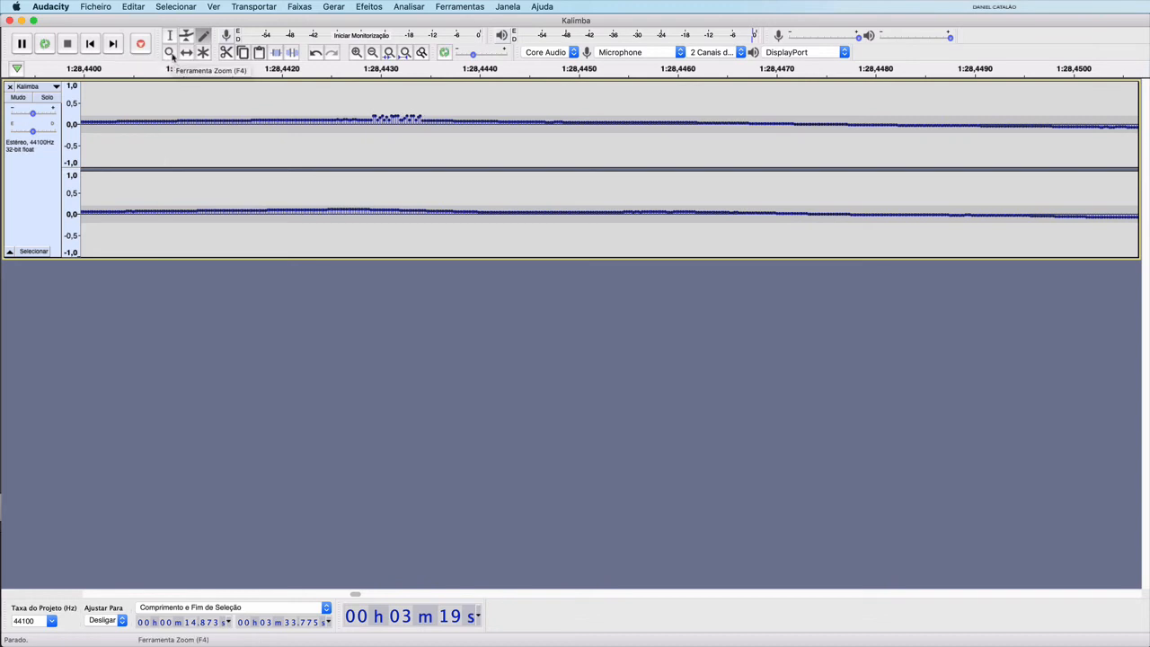
# Step: Activate the Zoom tool, fit the project to the window width, zoom in twice on the timeline, and fit the project again
pyautogui.keyDown('shift'); pyautogui.click(171, 53); pyautogui.keyUp('shift')
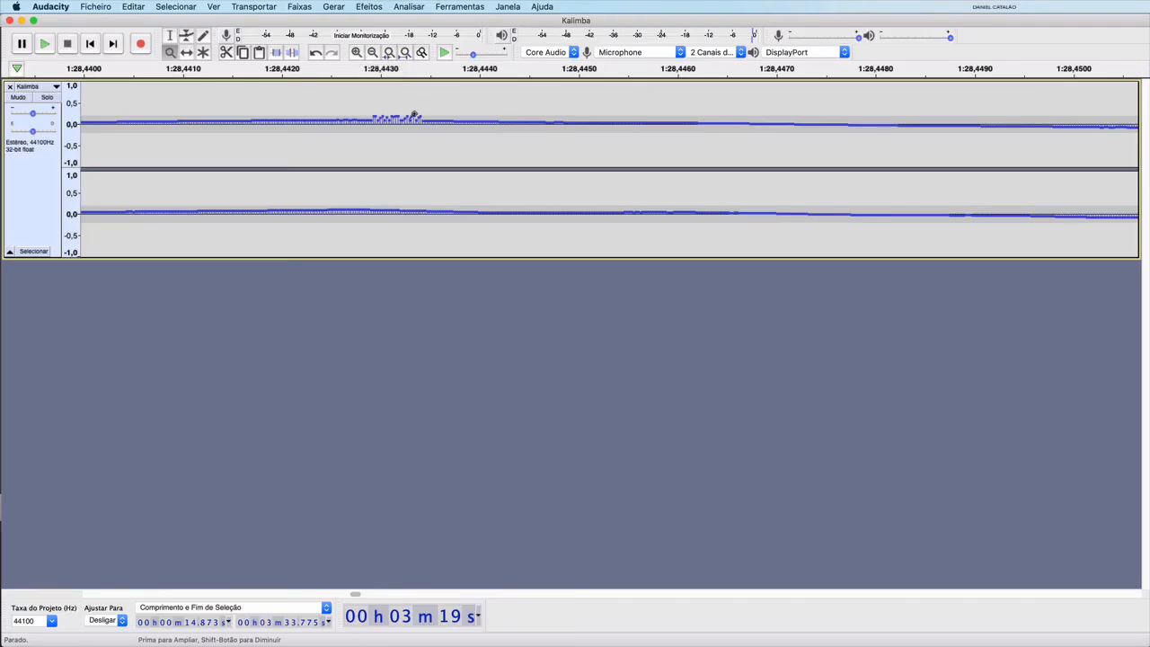
pyautogui.click(405, 52)
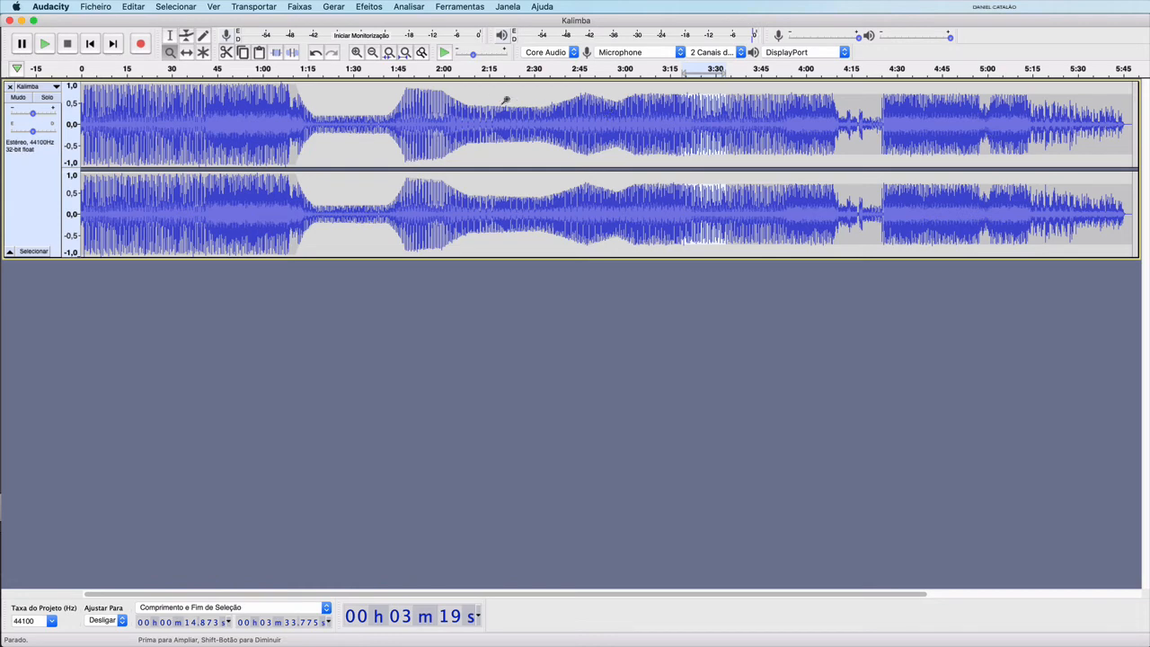
pyautogui.click(356, 52)
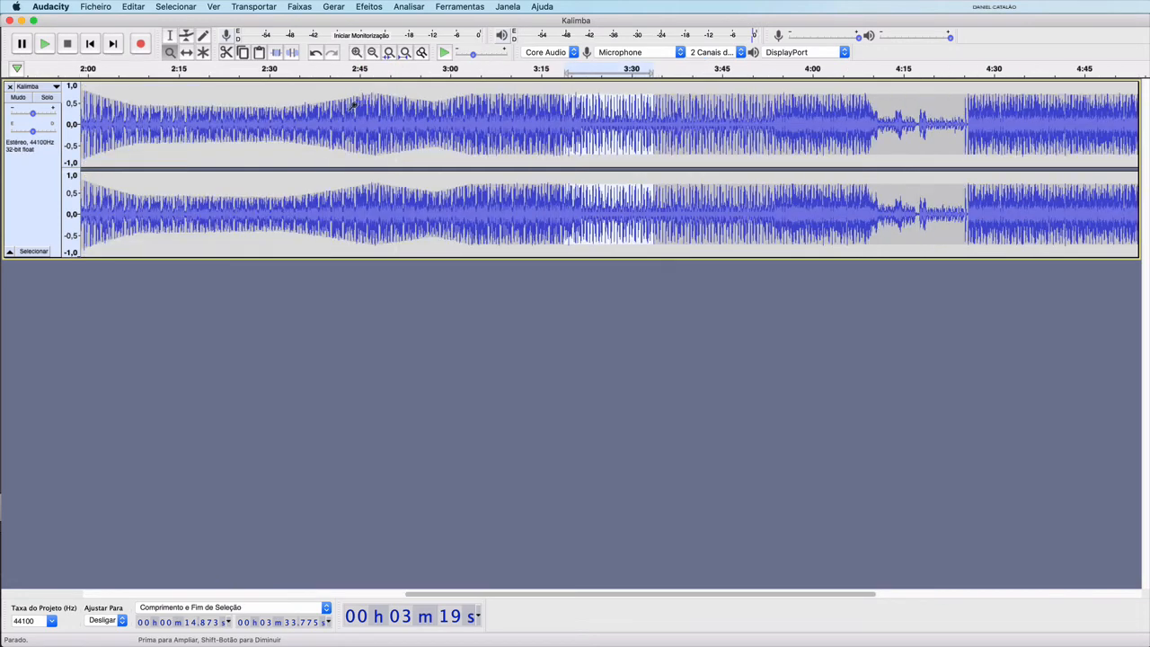
pyautogui.click(357, 52)
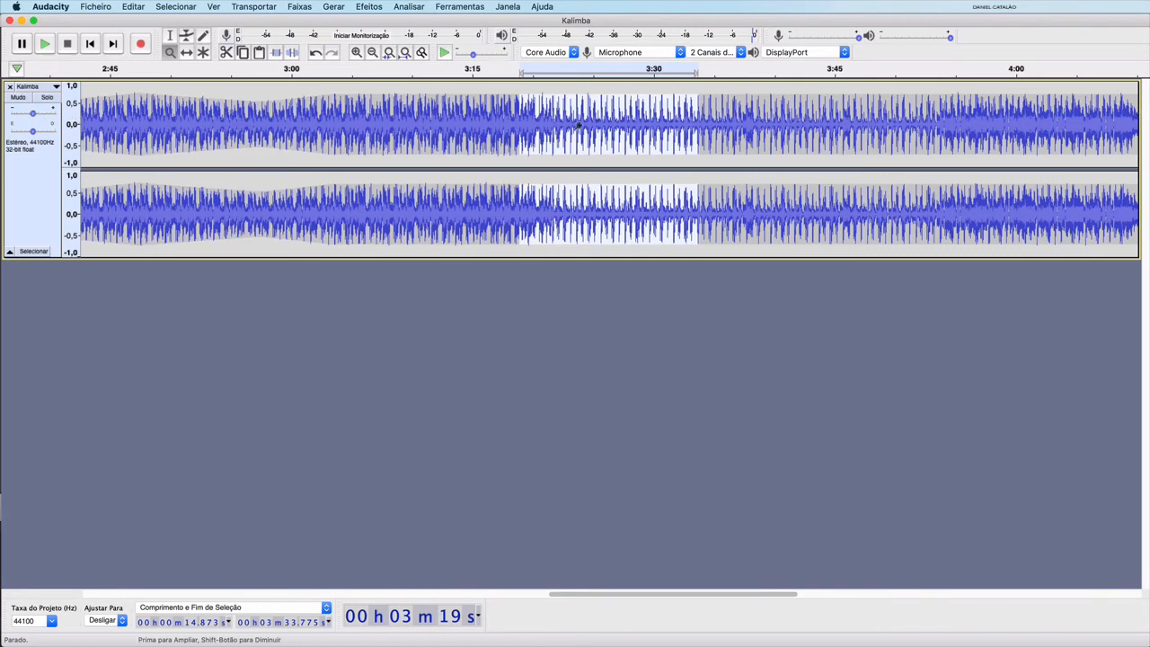
pyautogui.click(405, 52)
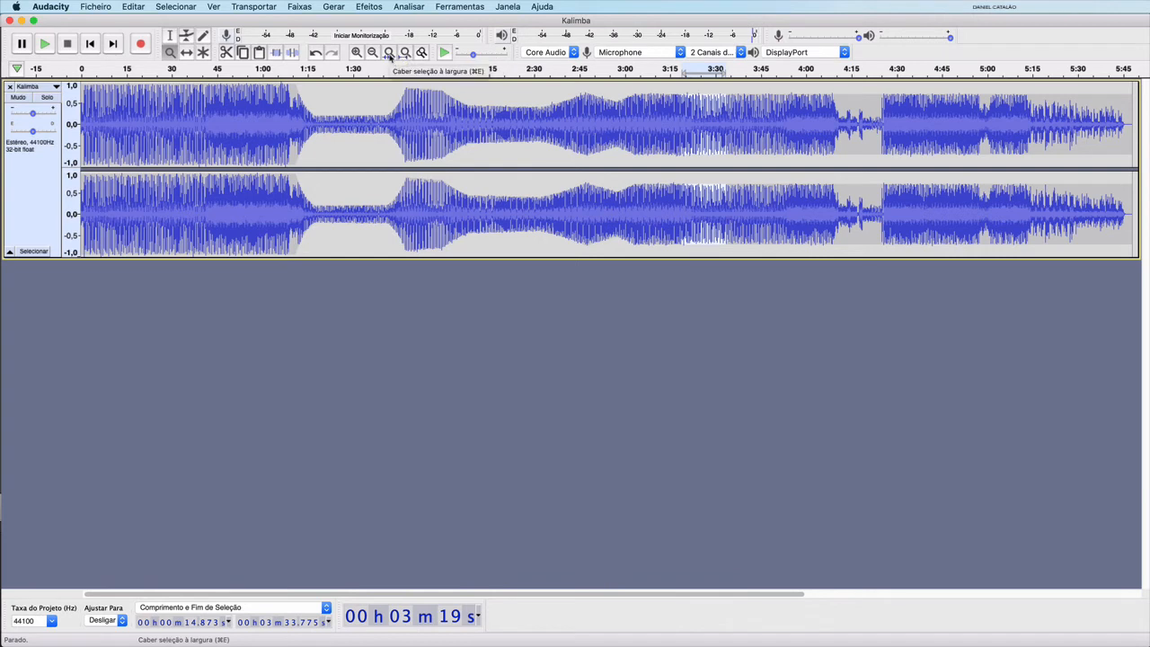
# Step: With the Selection tool, select about 2:17 to 3:57 and fit that selection to the window width
pyautogui.press('F1')
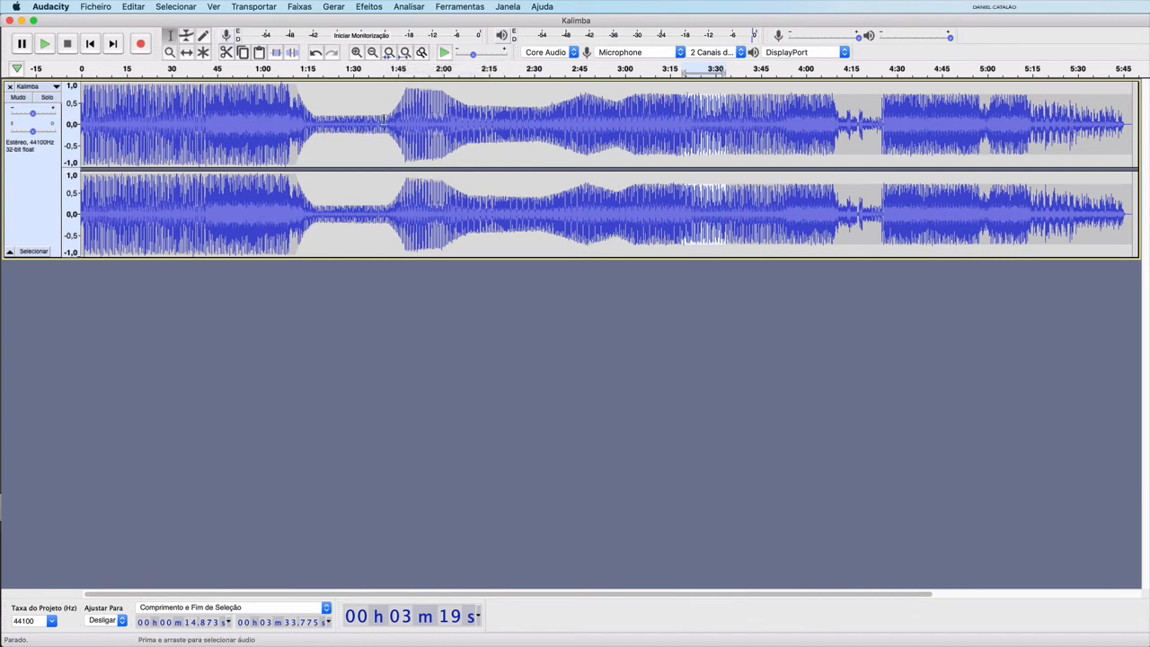
pyautogui.moveTo(497, 121); pyautogui.dragTo(797, 127)
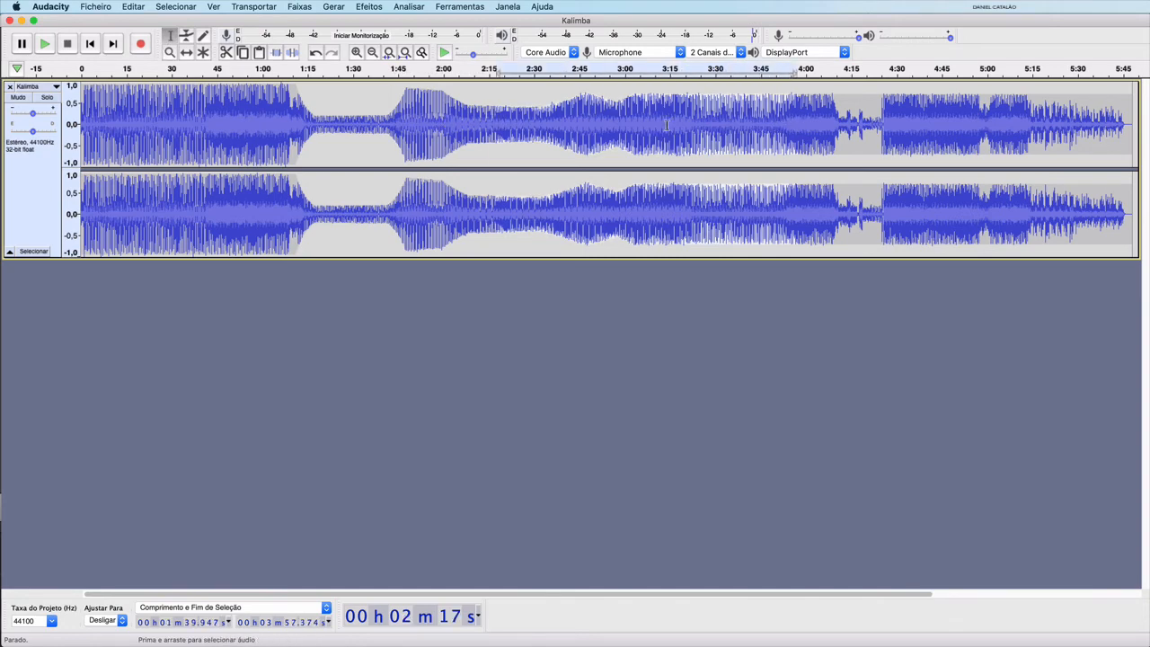
pyautogui.click(389, 53)
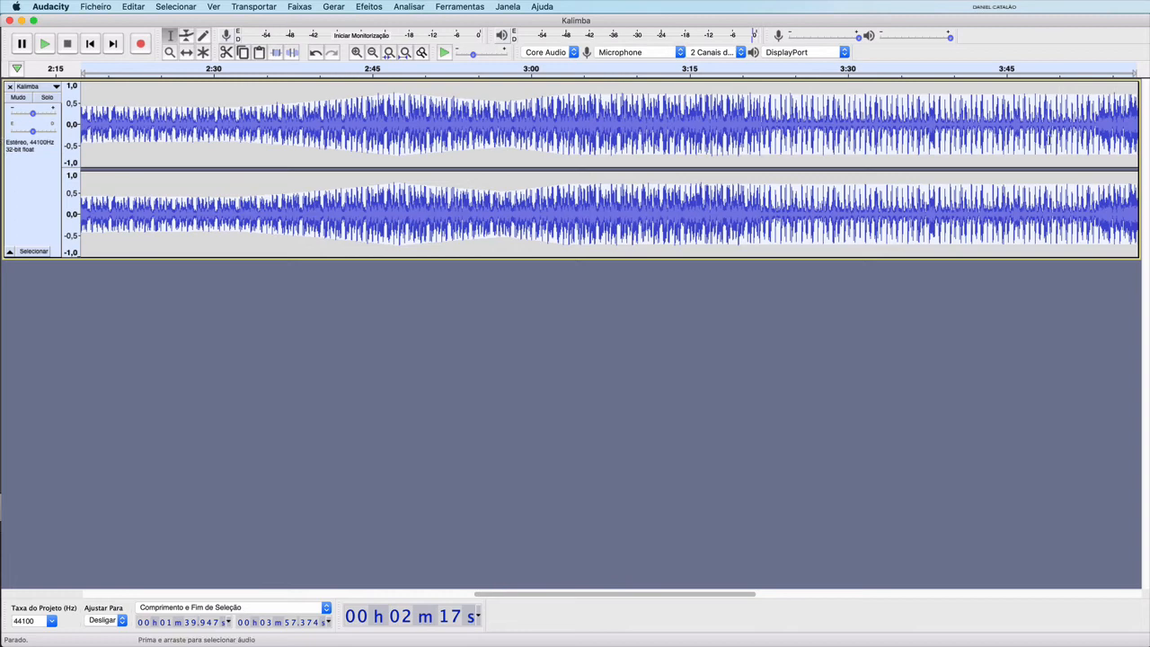
# Step: Place the cursor at about 2:47, select about 2:38.4 to 2:42.5, and fit that selection to the window width
pyautogui.click(395, 135)
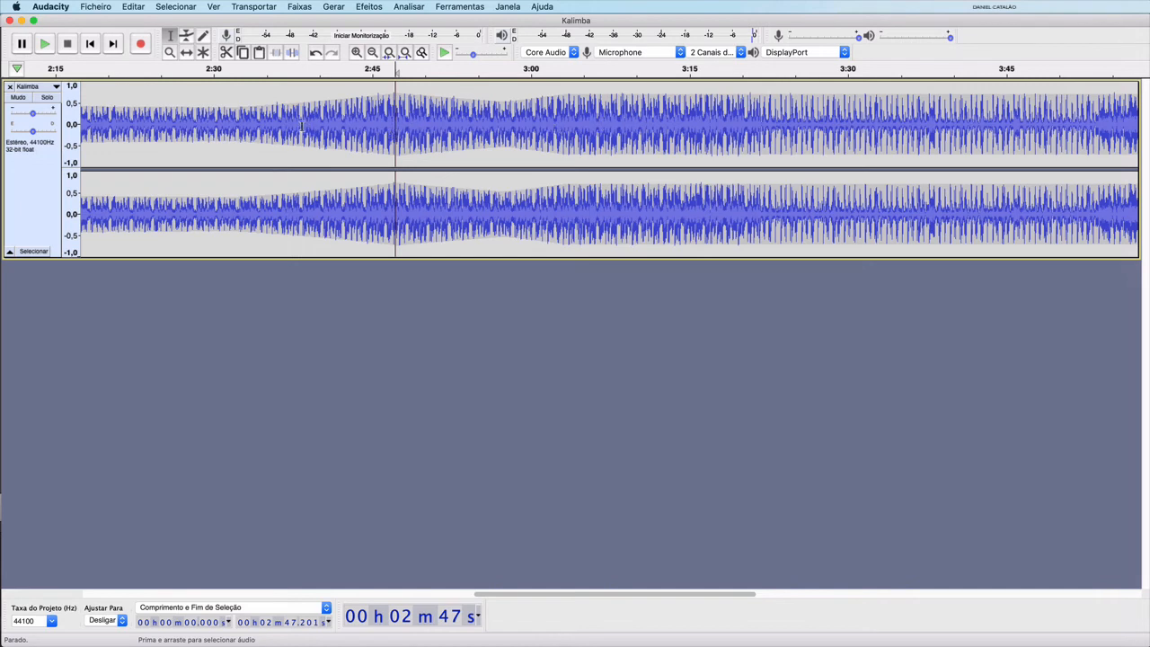
pyautogui.moveTo(302, 126); pyautogui.dragTo(345, 128)
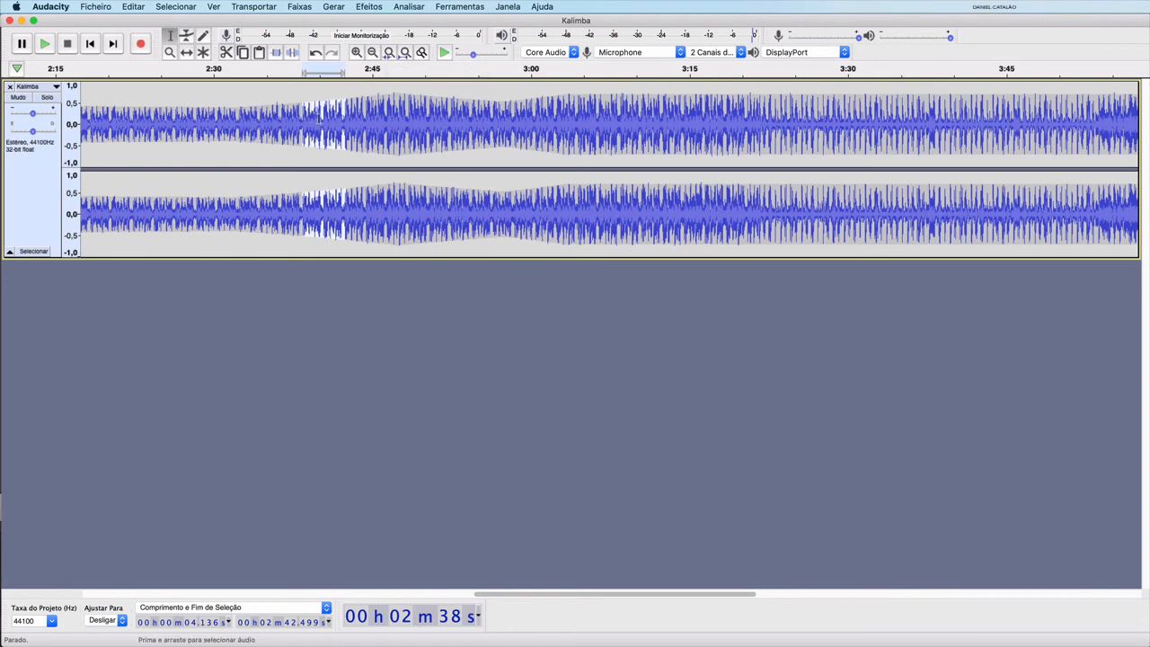
pyautogui.click(388, 52)
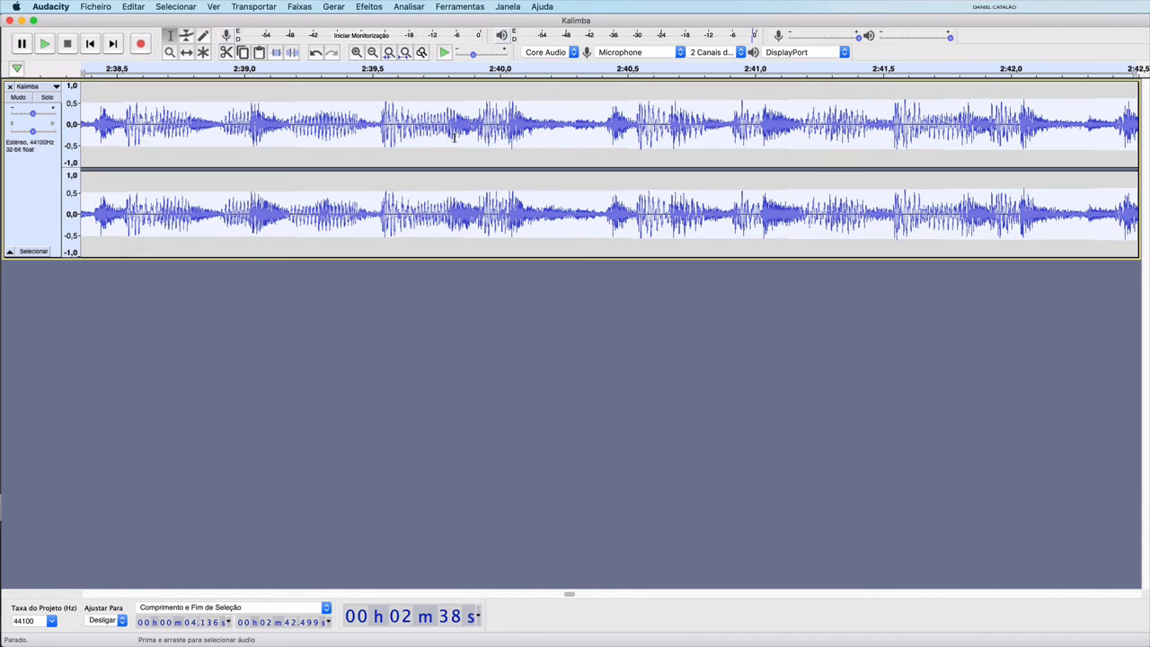
# Step: Place the cursor at about 2:39.5, select about 0.14 seconds just after it, and fit the whole project to the window width
pyautogui.click(372, 126)
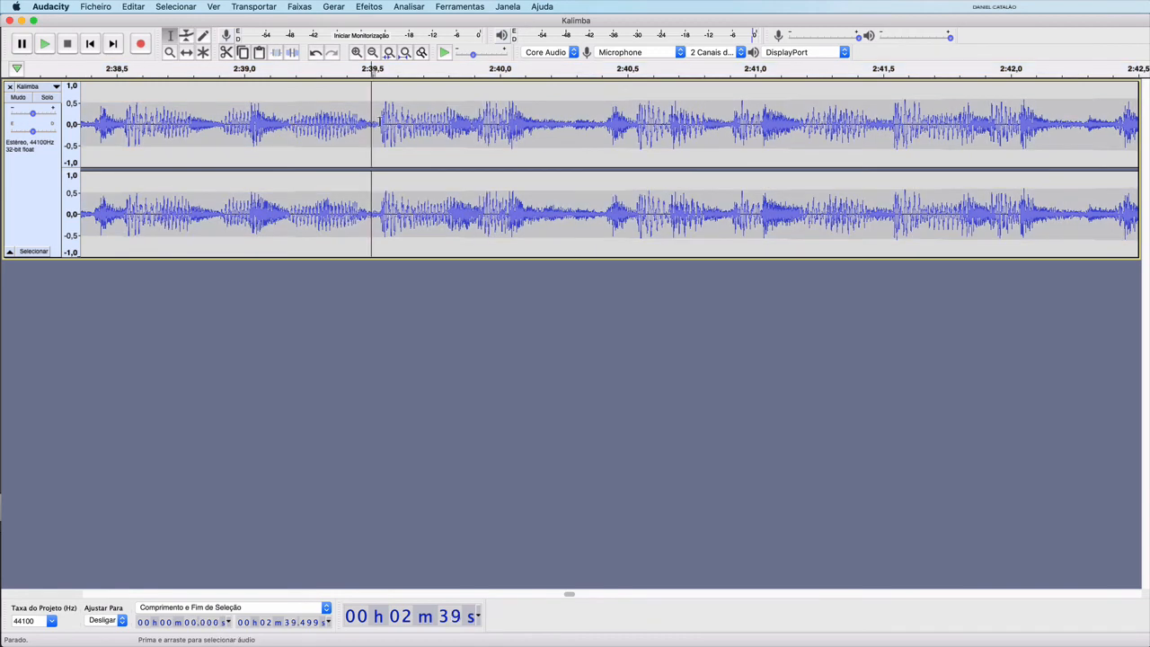
pyautogui.moveTo(377, 122); pyautogui.dragTo(413, 122)
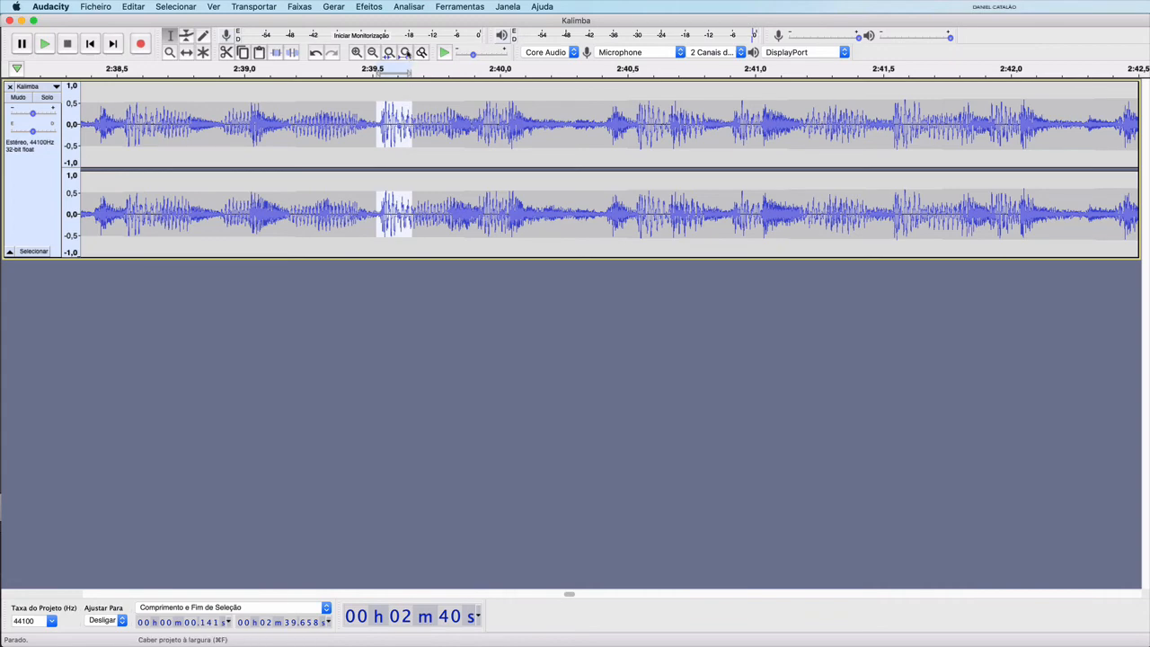
pyautogui.click(405, 52)
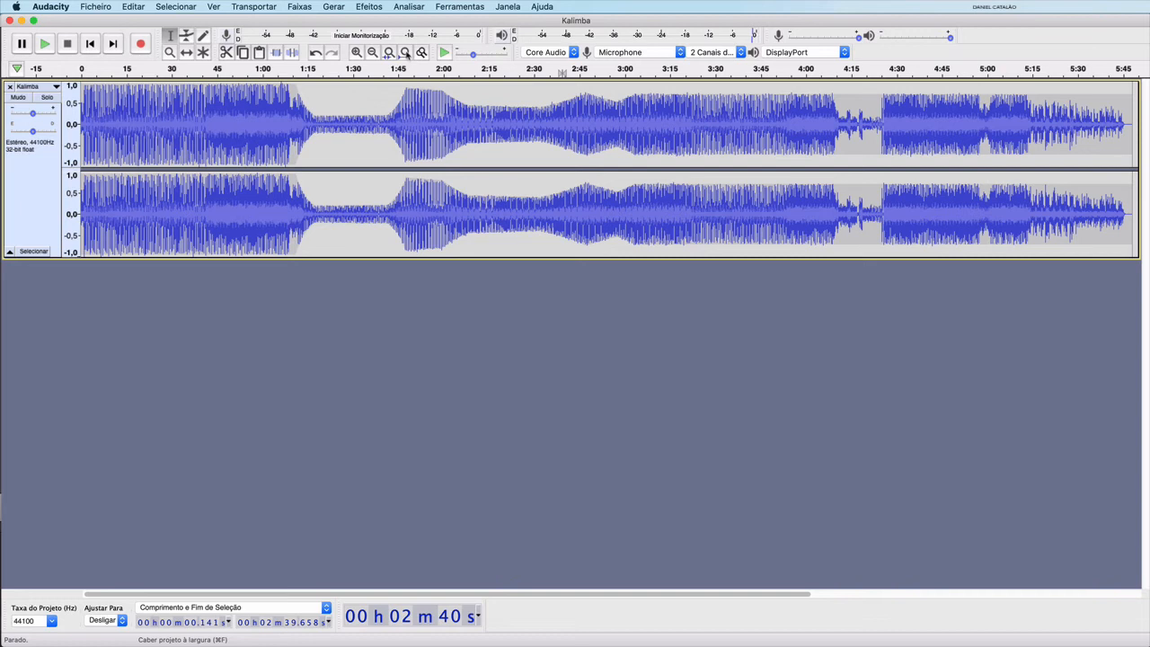
# Step: Zoom in on the track, place the cursor at about 2:27, and zoom in further around it
pyautogui.click(358, 55)
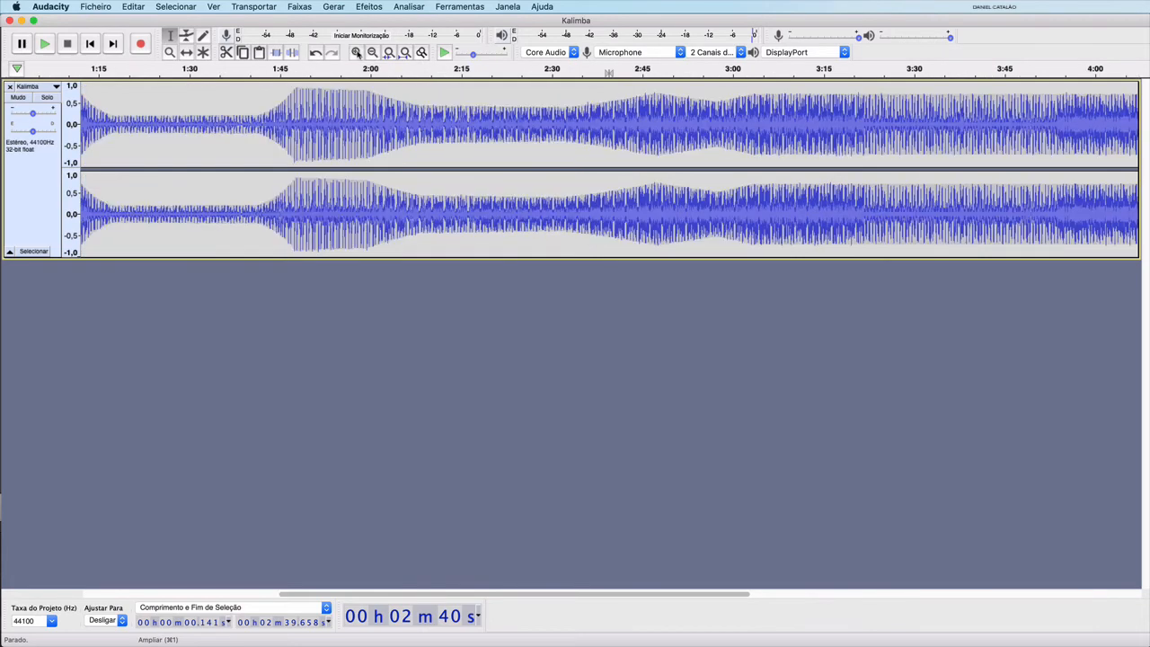
pyautogui.click(358, 54)
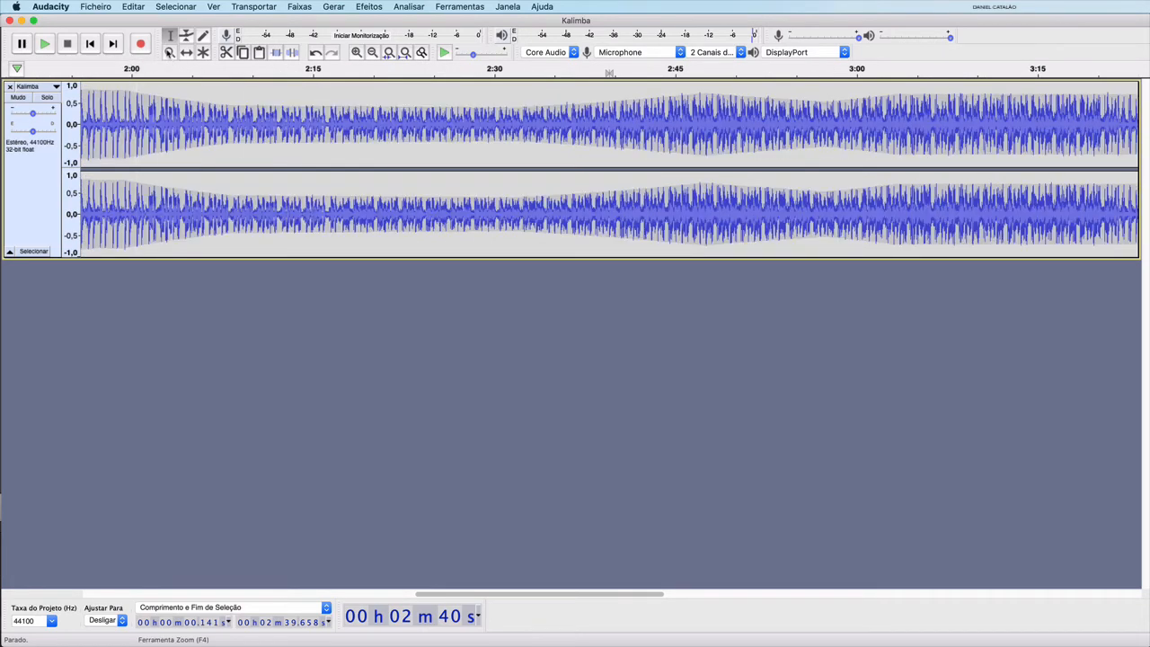
pyautogui.click(461, 117)
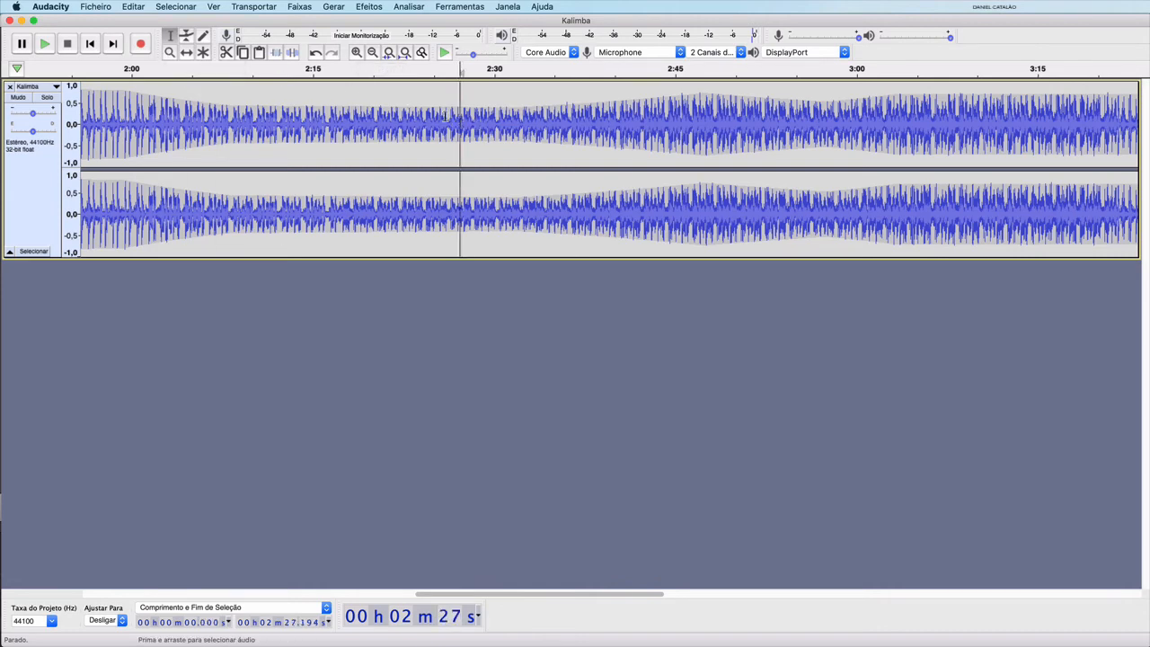
pyautogui.click(357, 53)
pyautogui.click(357, 53)
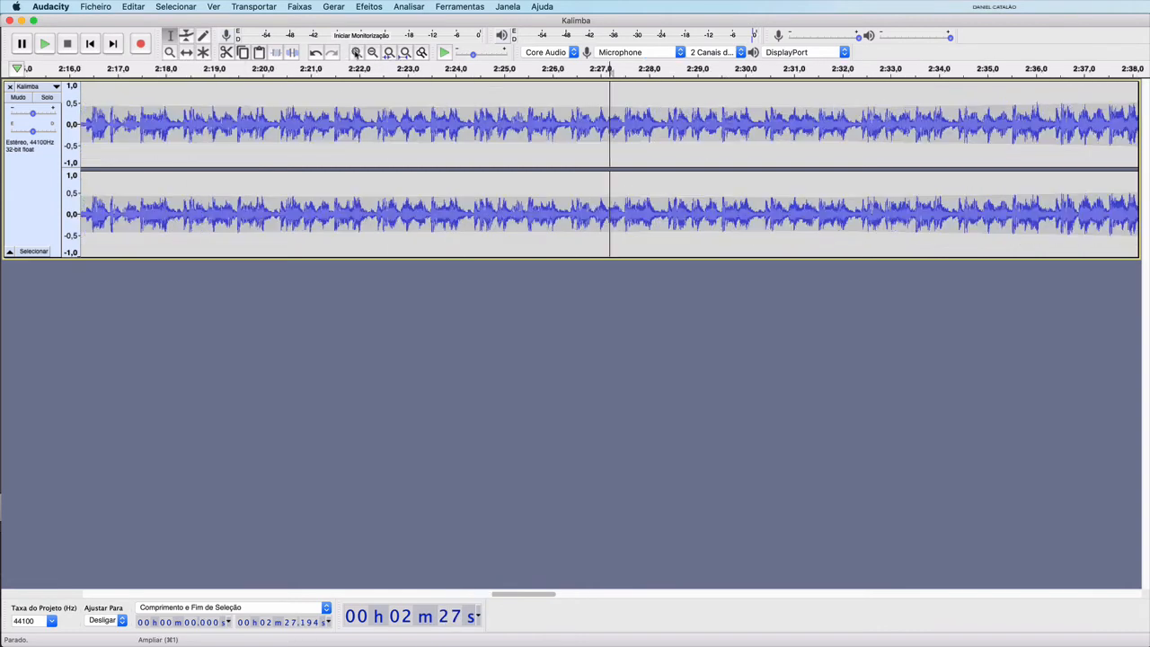
pyautogui.click(357, 53)
pyautogui.click(357, 53)
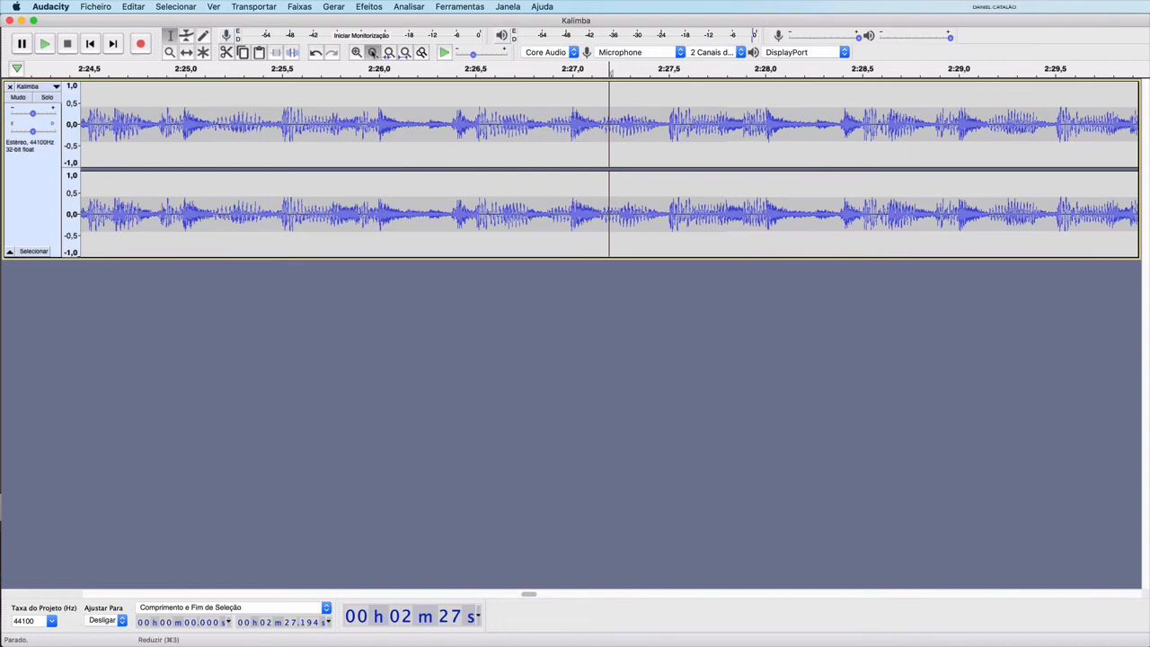
# Step: Zoom out and back in around the 2:27 cursor, finishing zoomed out with the entire track in view
pyautogui.click(371, 53)
pyautogui.click(372, 53)
pyautogui.click(371, 53)
pyautogui.click(371, 53)
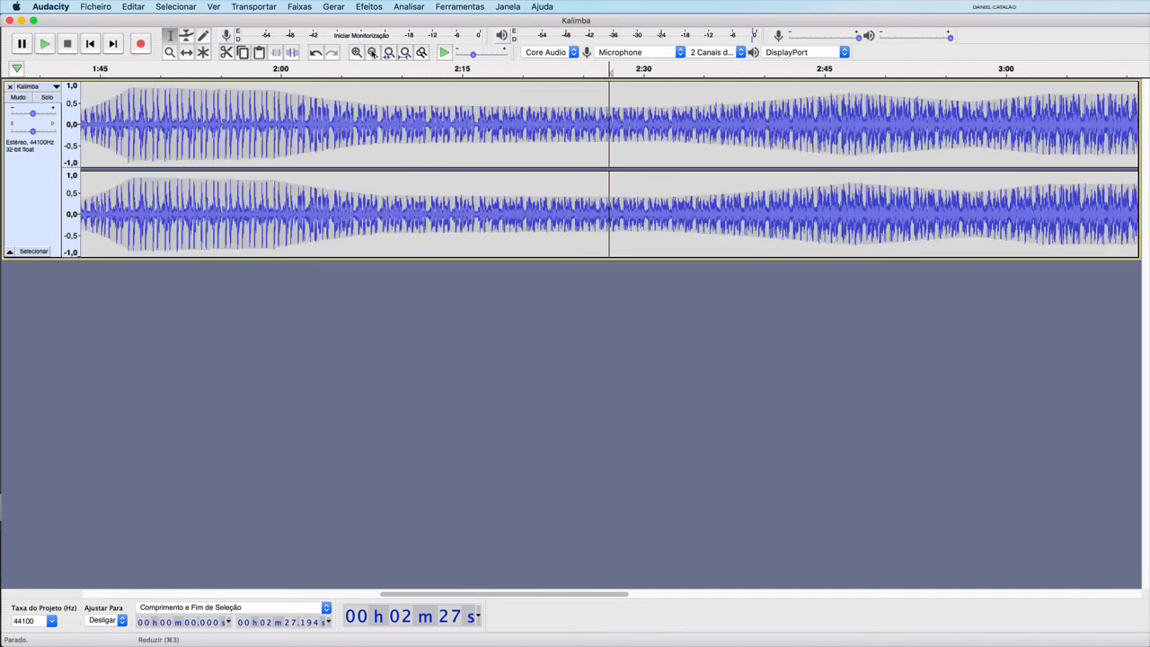
pyautogui.click(356, 52)
pyautogui.click(356, 52)
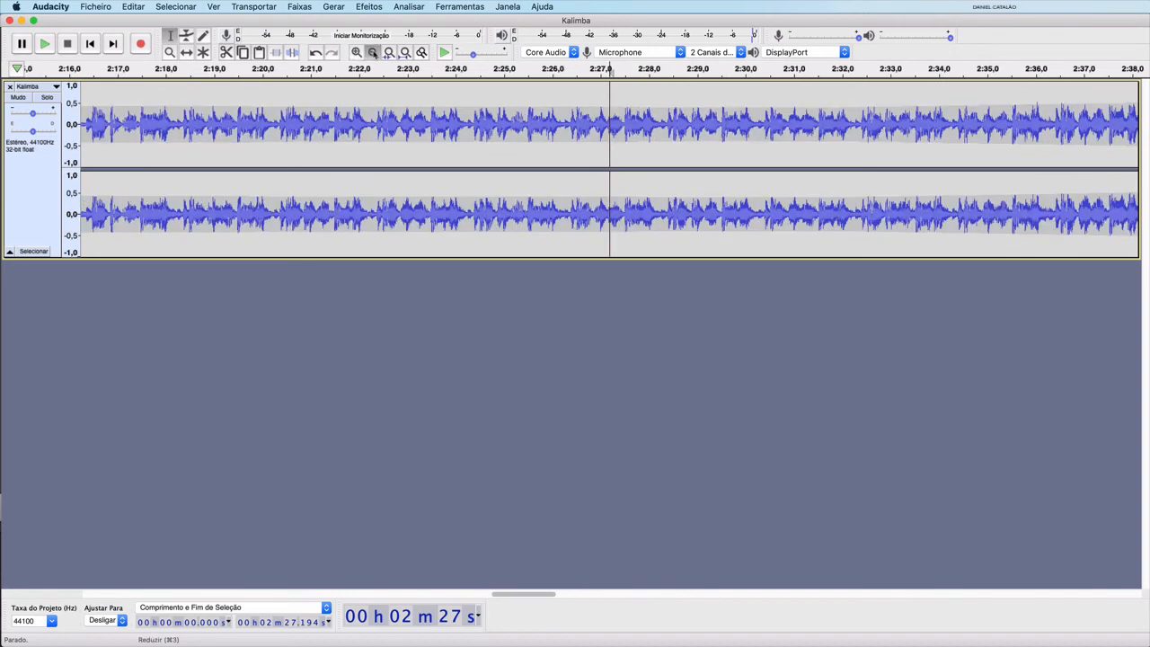
pyautogui.click(373, 53)
pyautogui.click(373, 53)
pyautogui.click(373, 53)
pyautogui.click(373, 53)
pyautogui.click(373, 53)
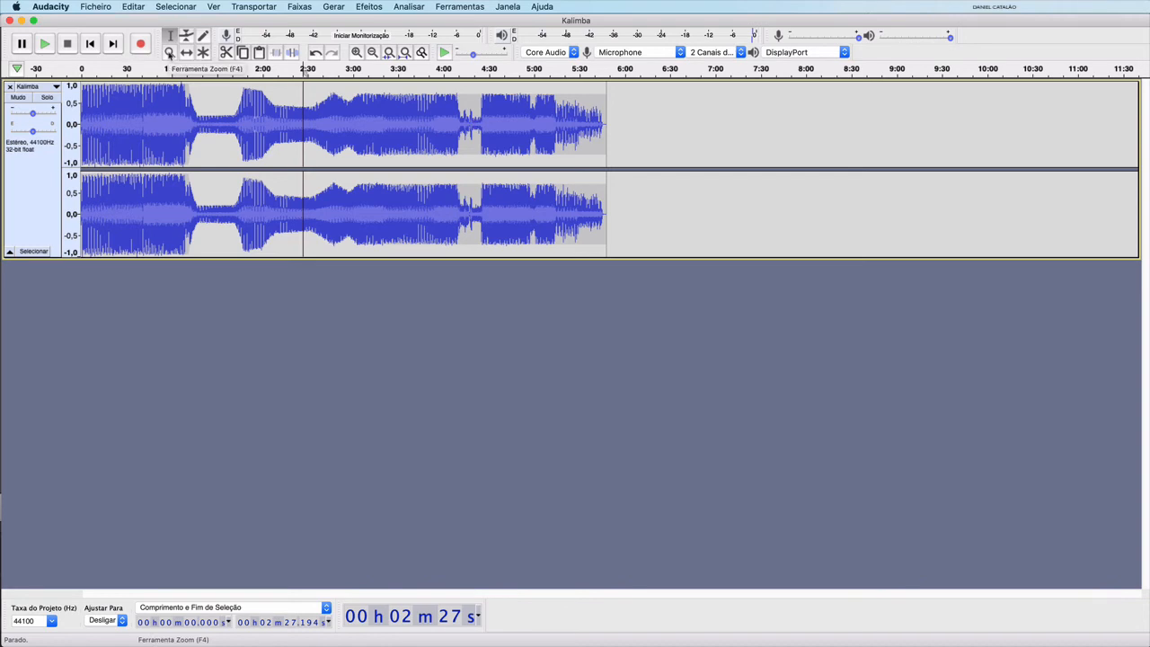
# Step: Switch repeatedly between the two zoom presets around the cursor, and fit the whole project to the window width
pyautogui.click(422, 53)
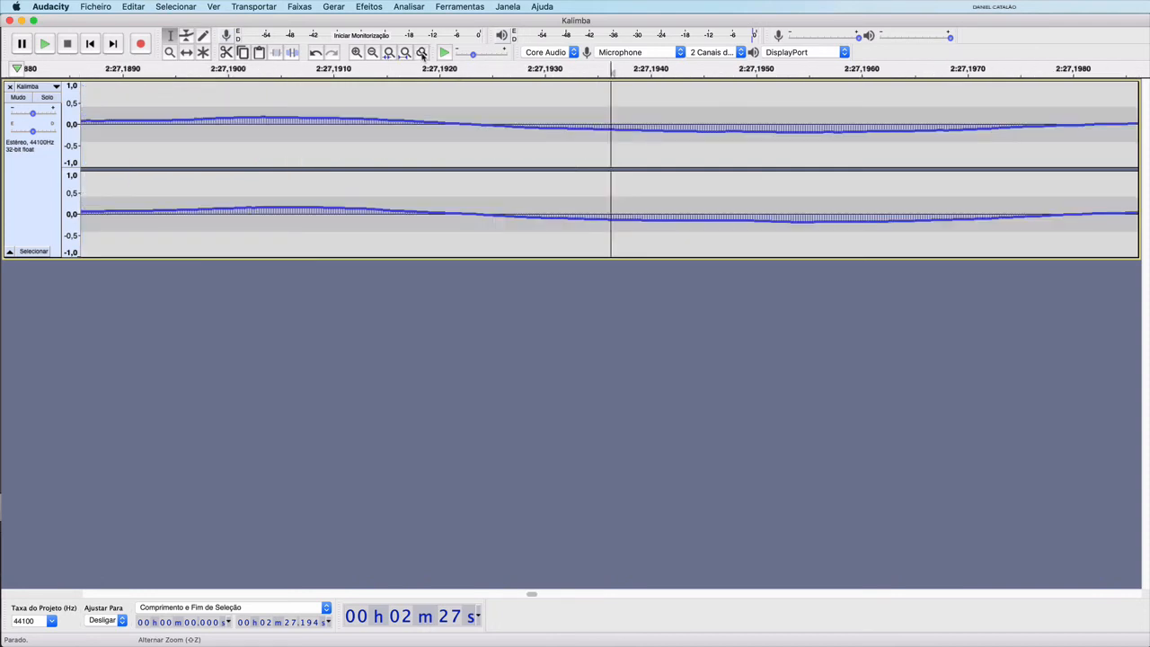
pyautogui.click(422, 53)
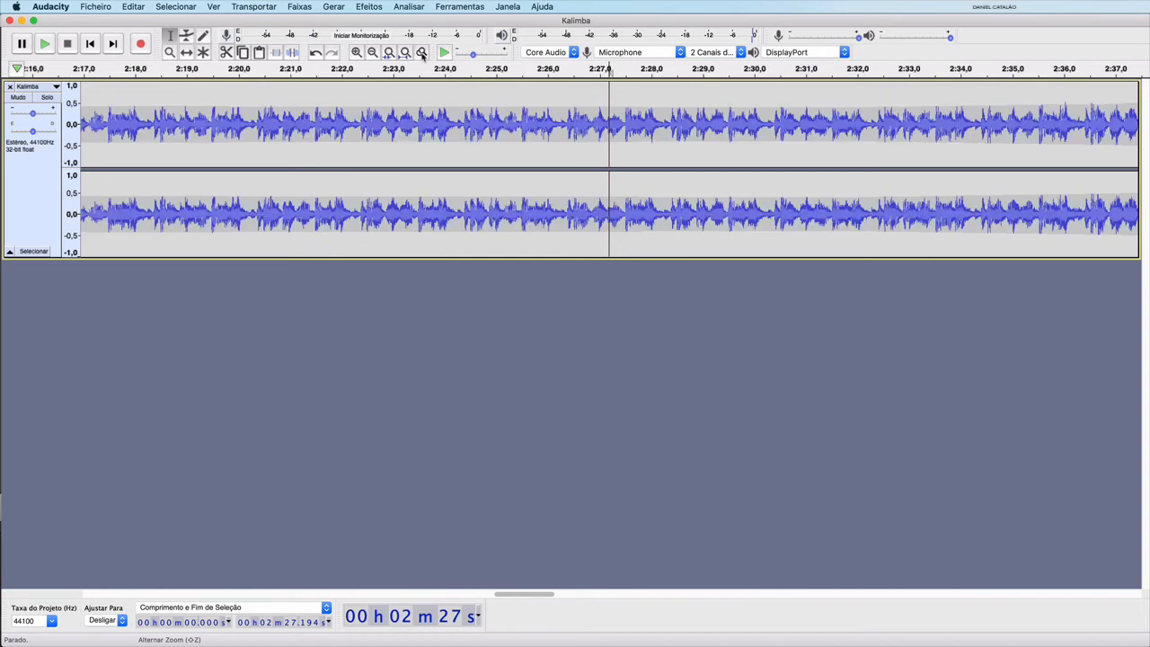
pyautogui.click(421, 53)
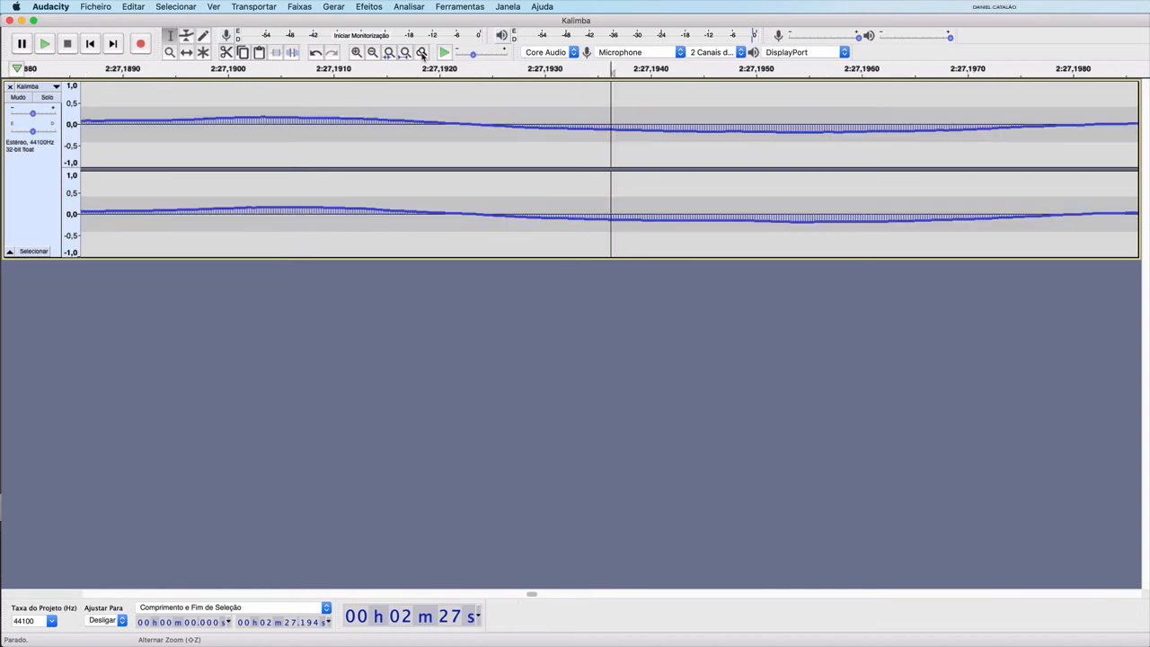
pyautogui.click(421, 53)
pyautogui.click(422, 53)
pyautogui.click(404, 53)
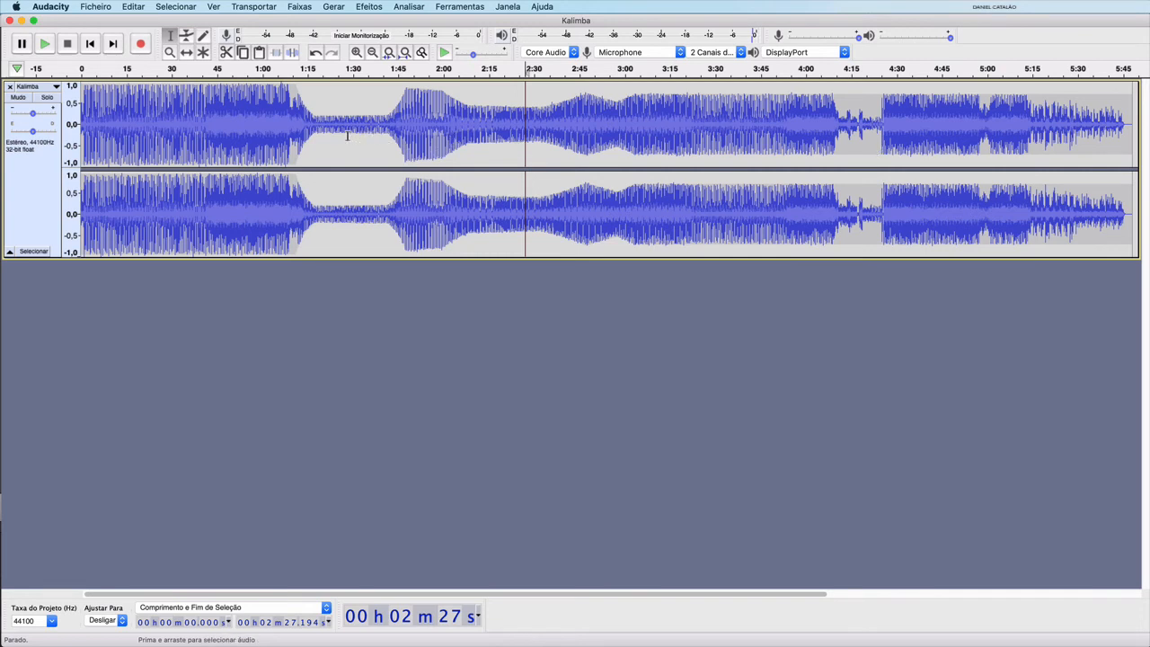
# Step: Select about 1:17 to 1:42, trim away the audio outside the selection, and undo the trim
pyautogui.moveTo(313, 126); pyautogui.dragTo(389, 130)
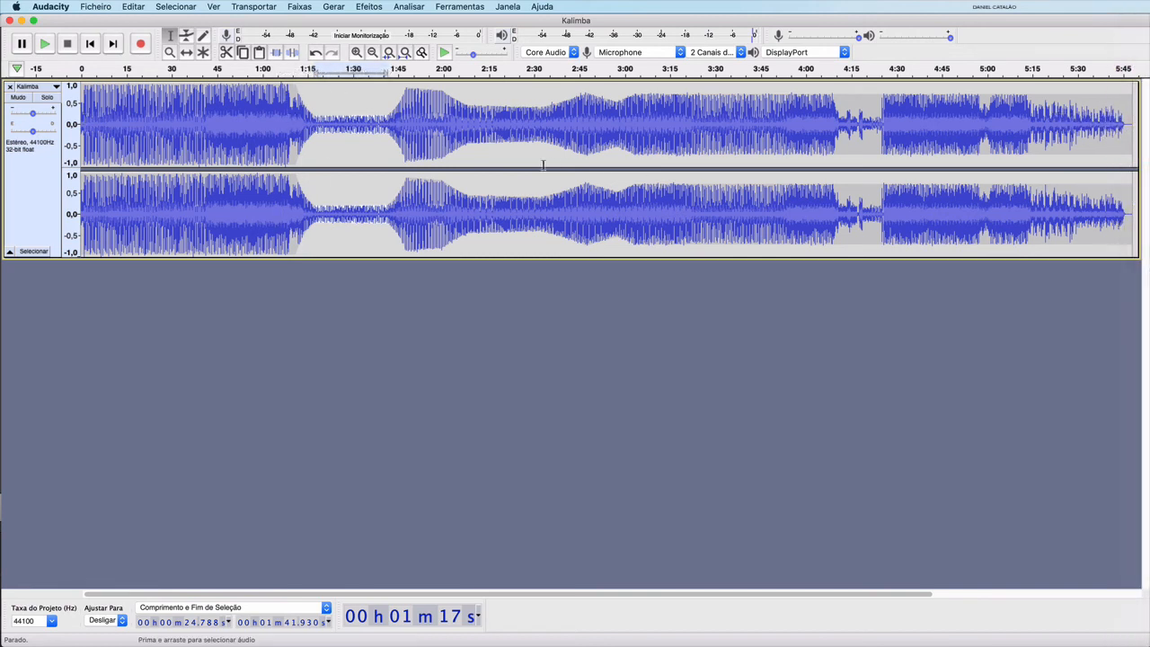
pyautogui.click(276, 53)
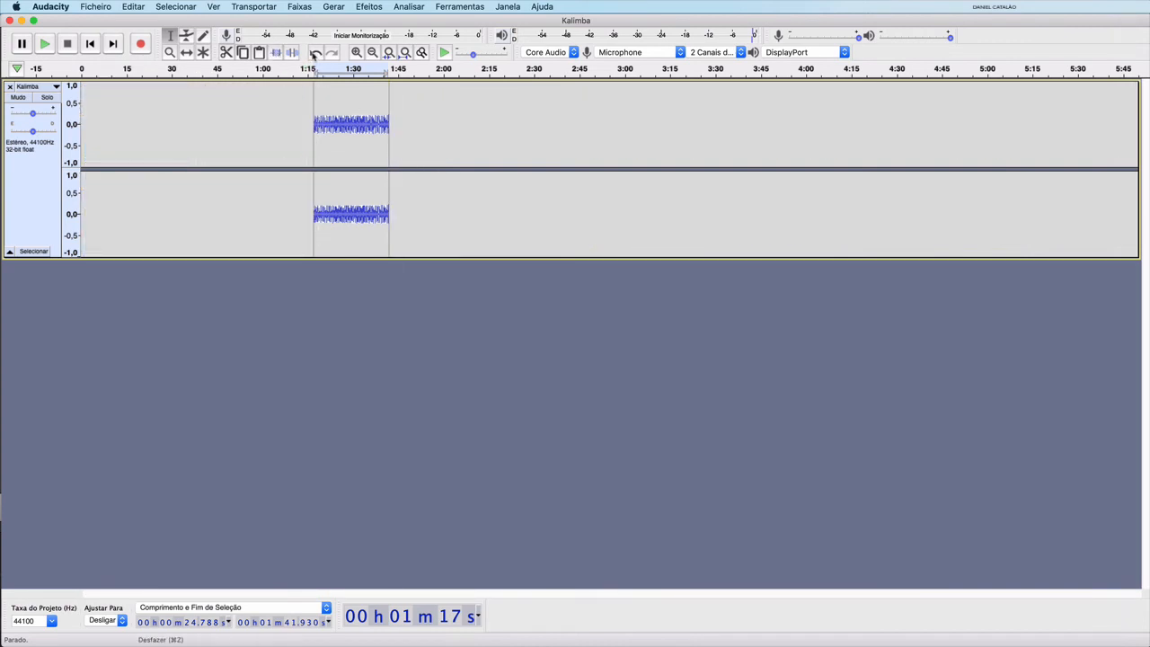
pyautogui.click(314, 53)
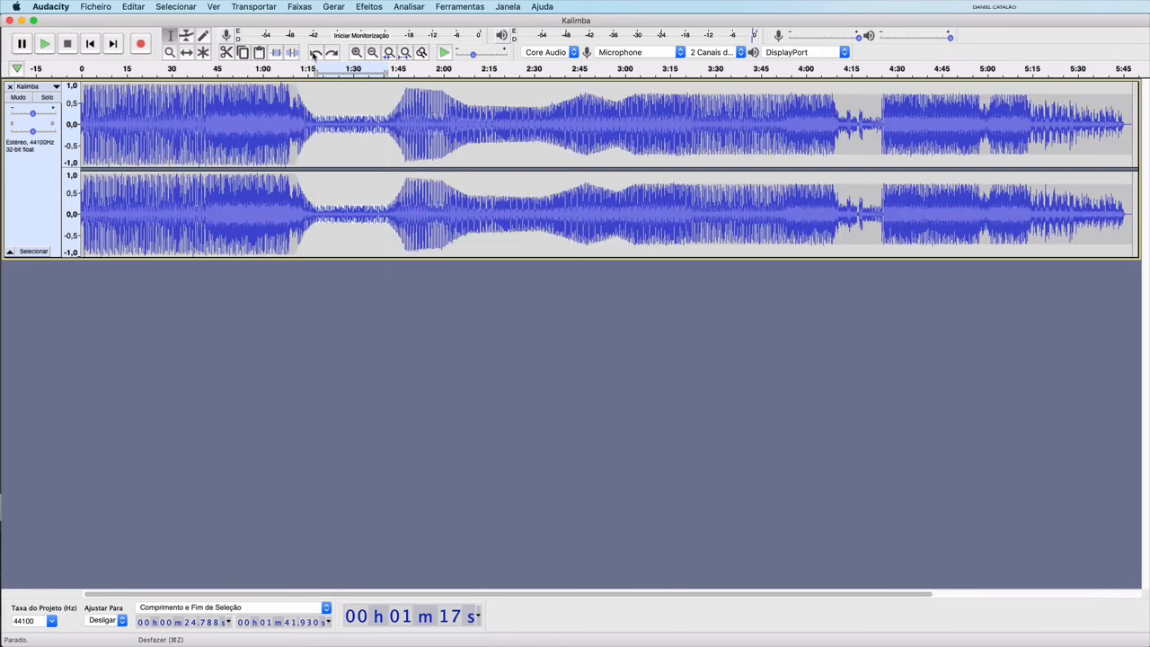
# Step: Select about 4:12 to 4:24 on the track, trim away the audio outside the selection, and undo the trim
pyautogui.click(828, 130)
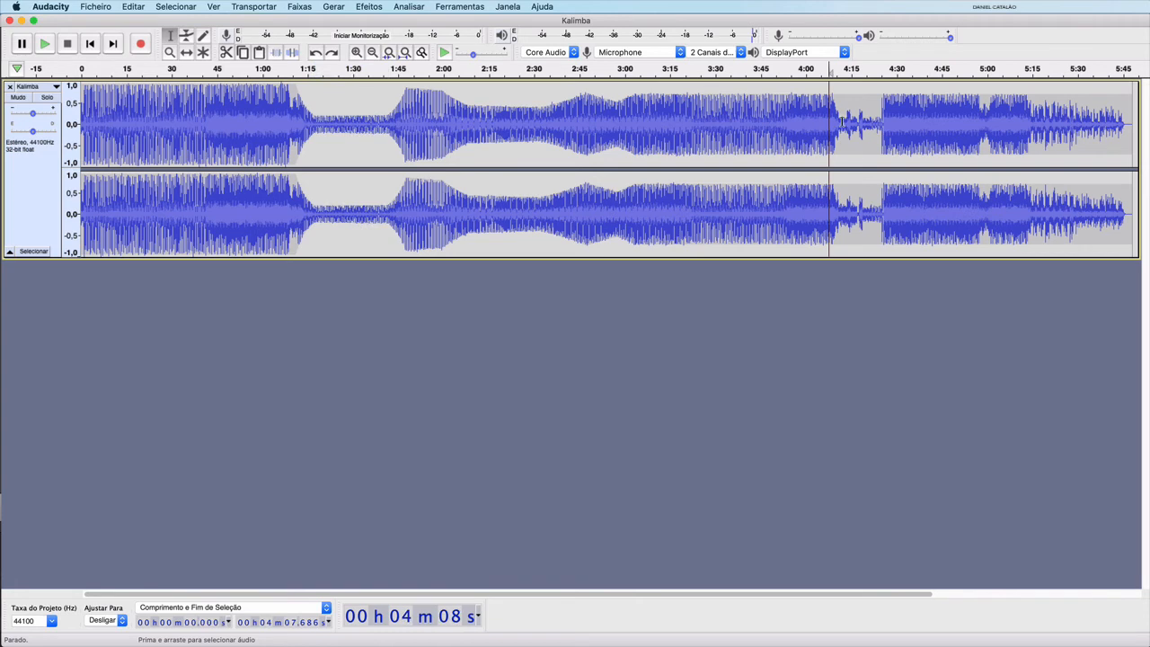
pyautogui.moveTo(842, 122); pyautogui.dragTo(878, 121)
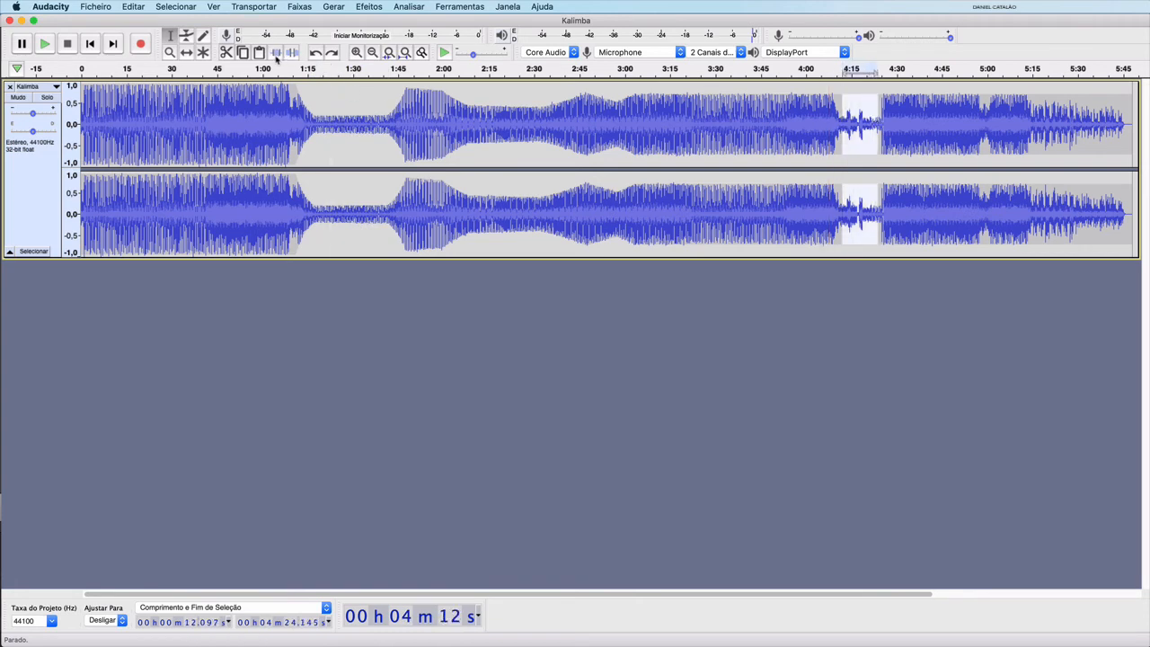
pyautogui.click(277, 54)
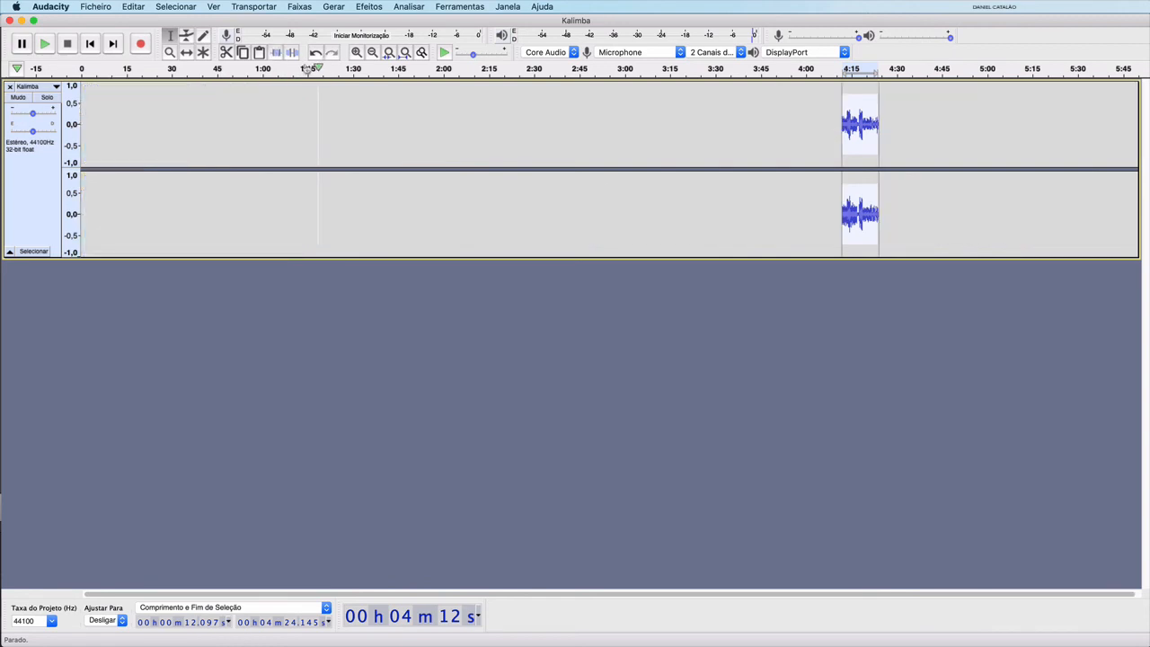
pyautogui.click(315, 52)
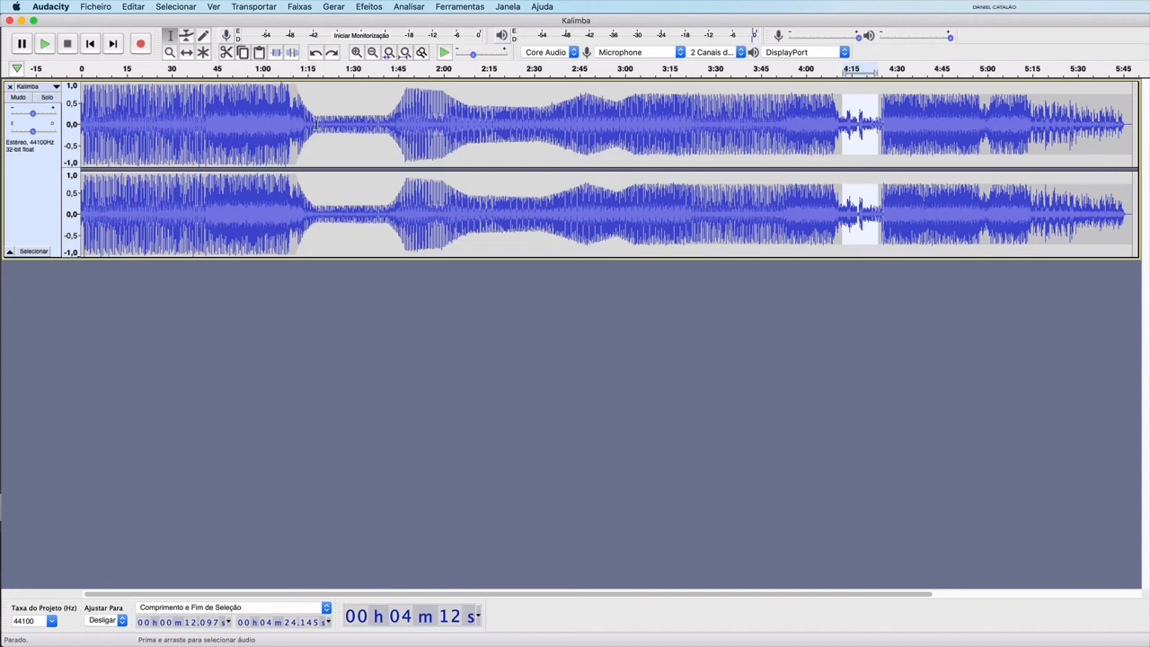
# Step: Silence the audio from about 1:18 to 1:42 and play the track from about 1:17, just before the silenced part
pyautogui.moveTo(316, 126); pyautogui.dragTo(387, 132)
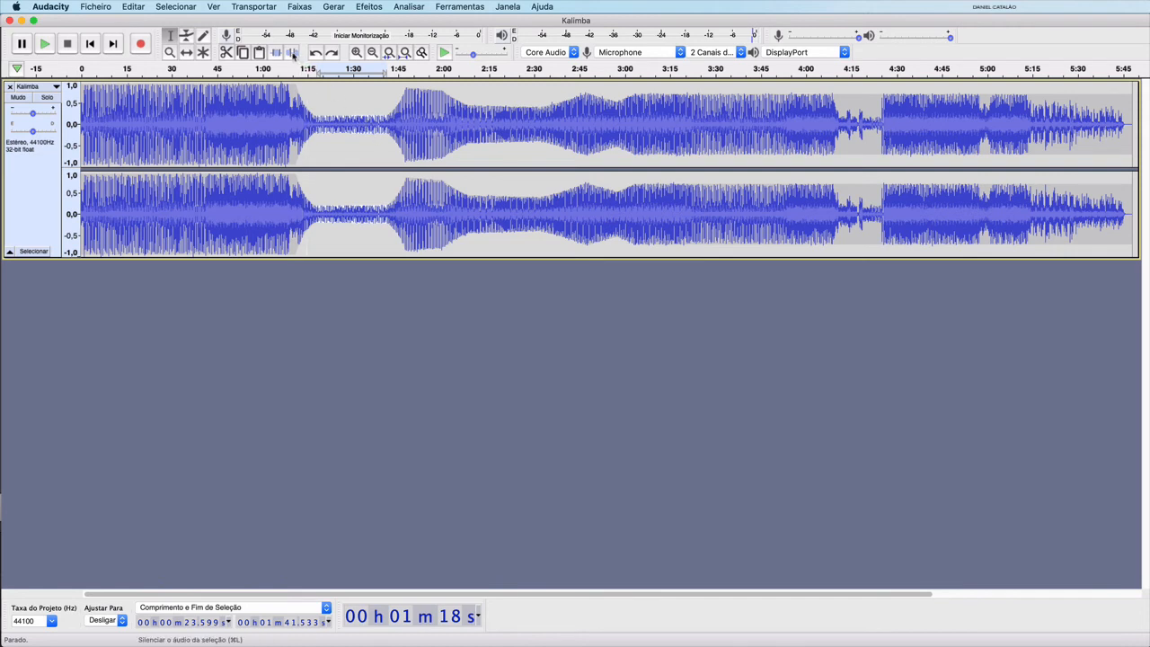
pyautogui.click(292, 54)
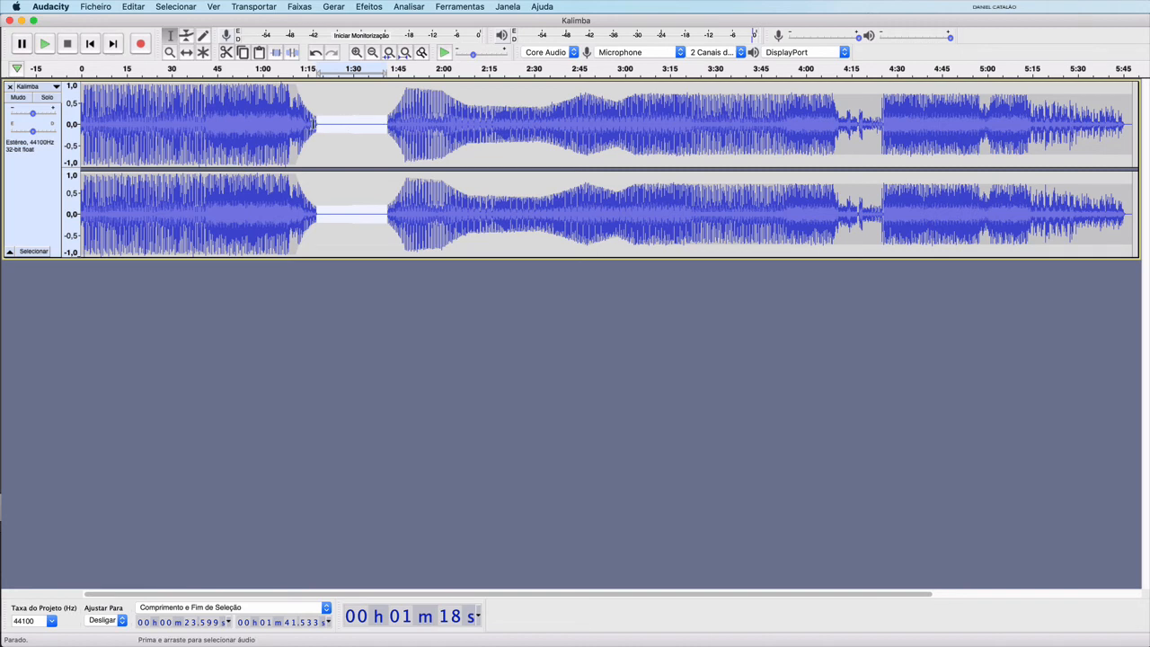
pyautogui.click(313, 124)
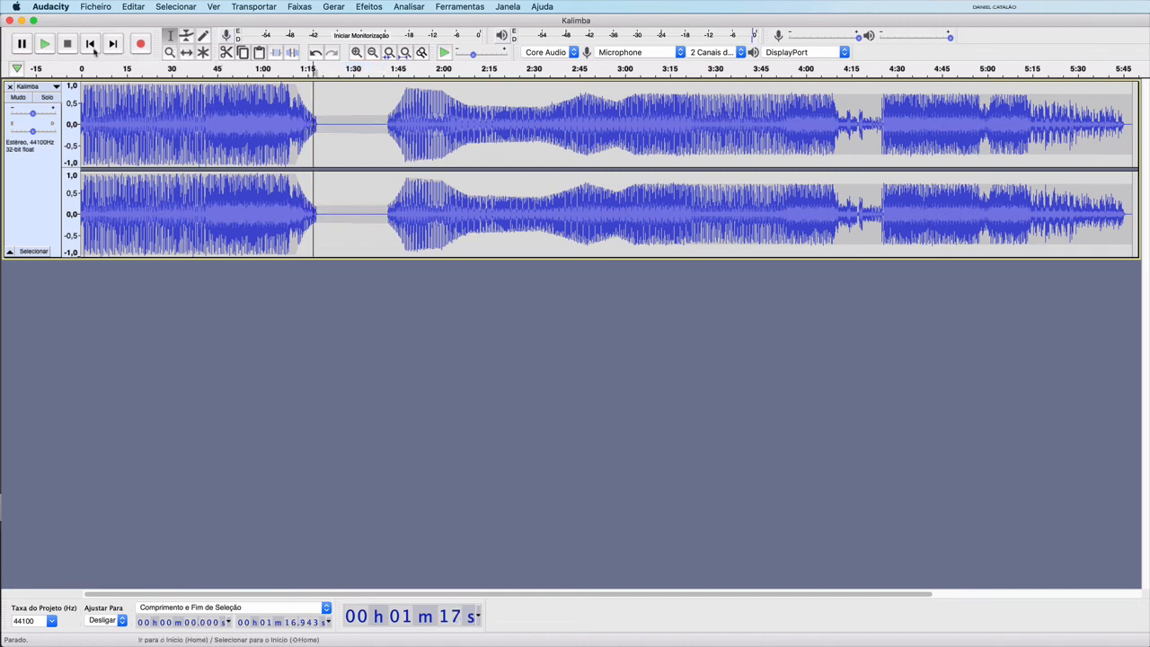
pyautogui.click(45, 44)
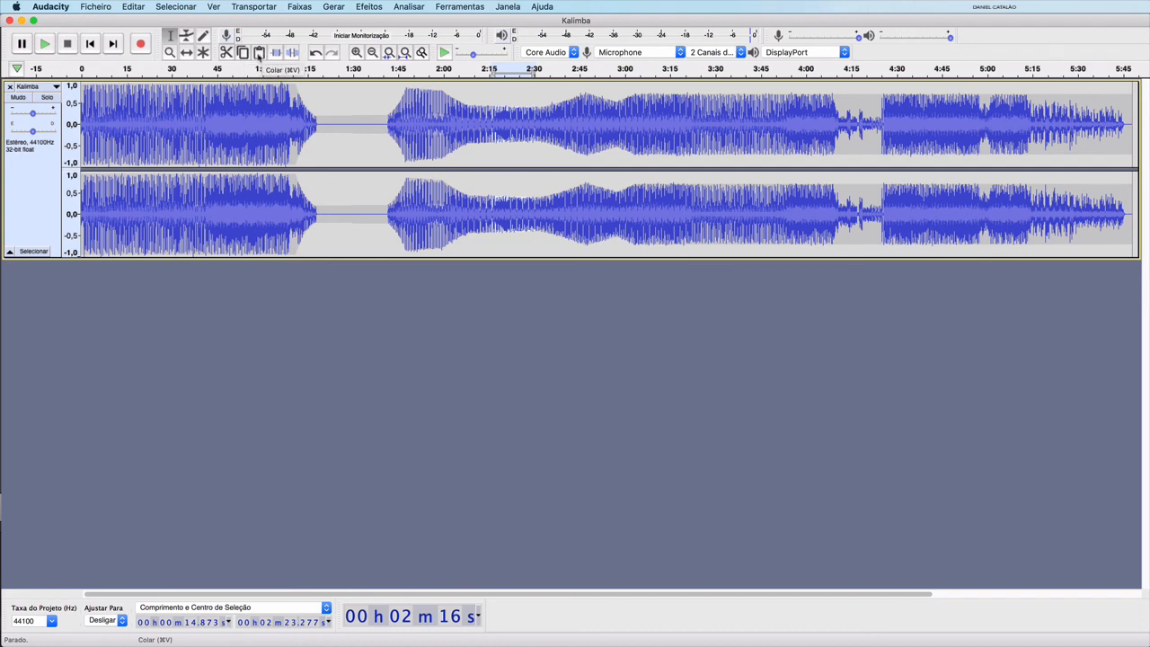
# Step: Cut the audio from about 1:41 to 2:08 and paste it at the end of the track, at about 5:21
pyautogui.click(384, 126)
pyautogui.moveTo(428, 126); pyautogui.dragTo(467, 126)
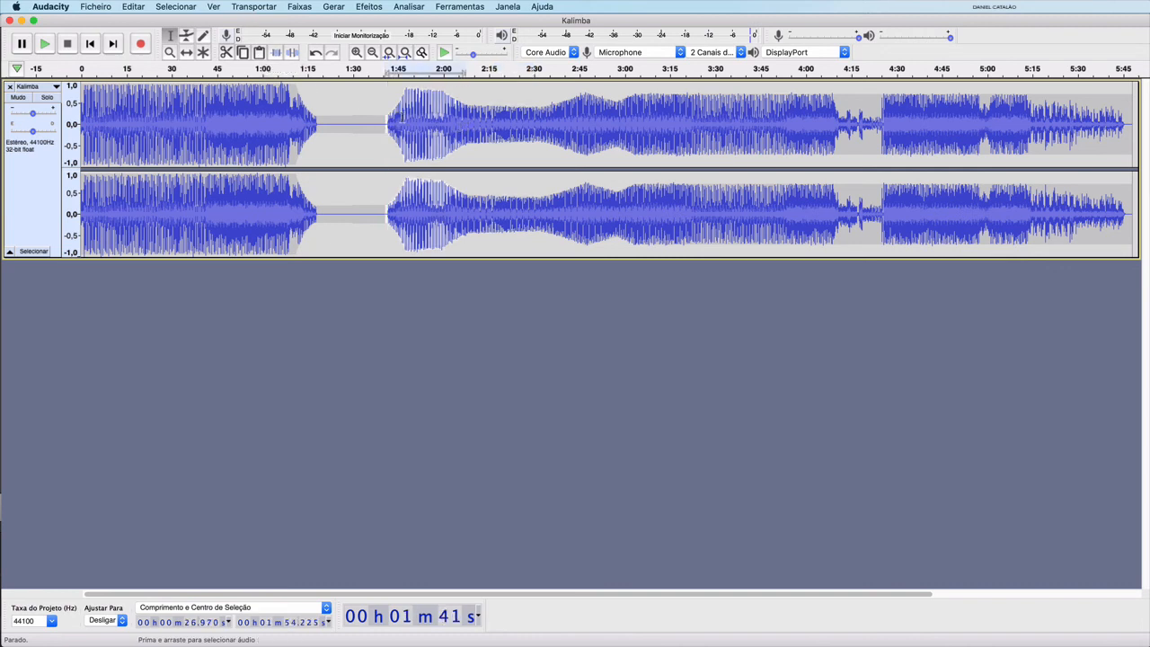
pyautogui.click(227, 52)
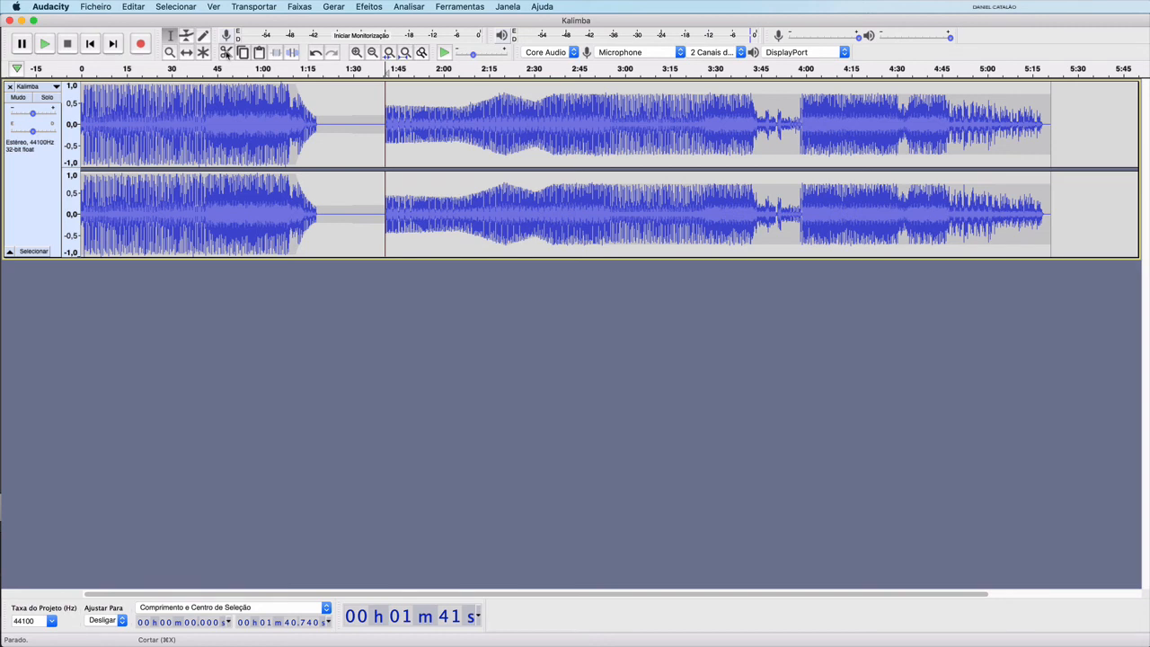
pyautogui.click(1052, 132)
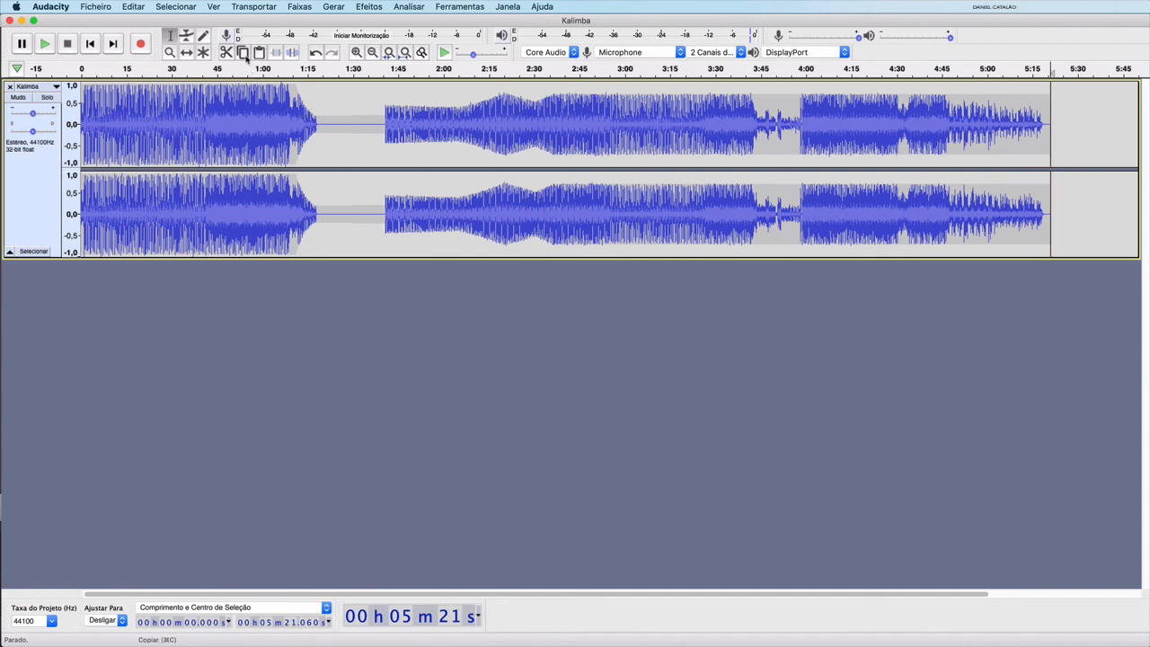
pyautogui.click(260, 54)
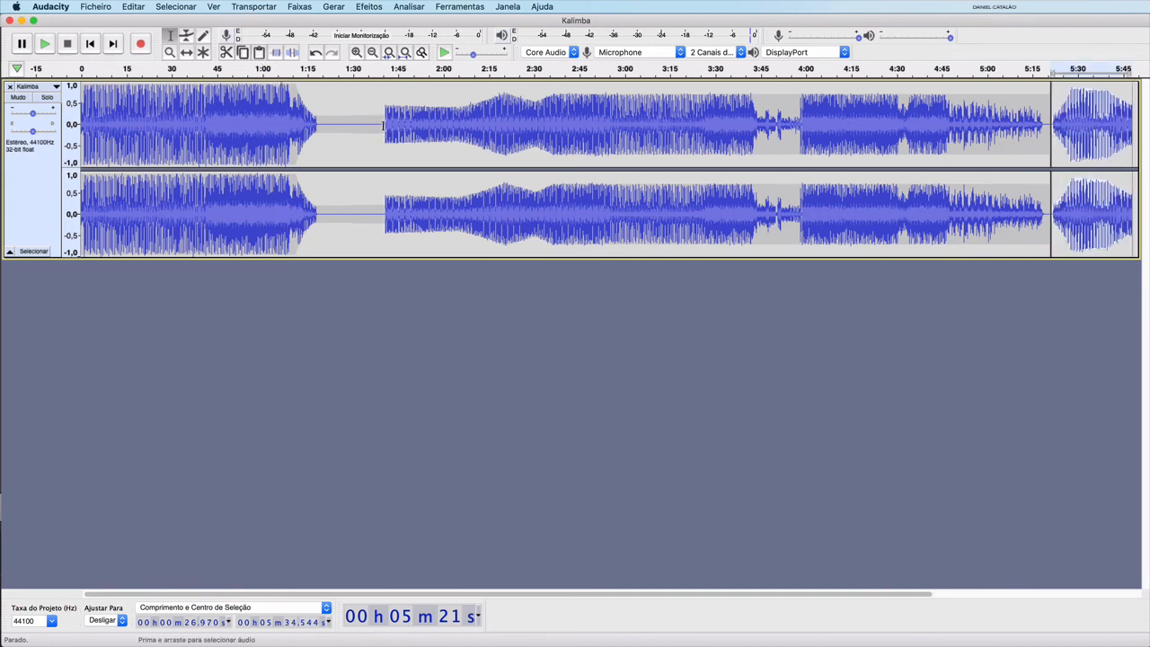
# Step: Copy the audio from about 1:40 to 2:07 and paste it into the silent section at about 1:19
pyautogui.moveTo(383, 126); pyautogui.dragTo(463, 132)
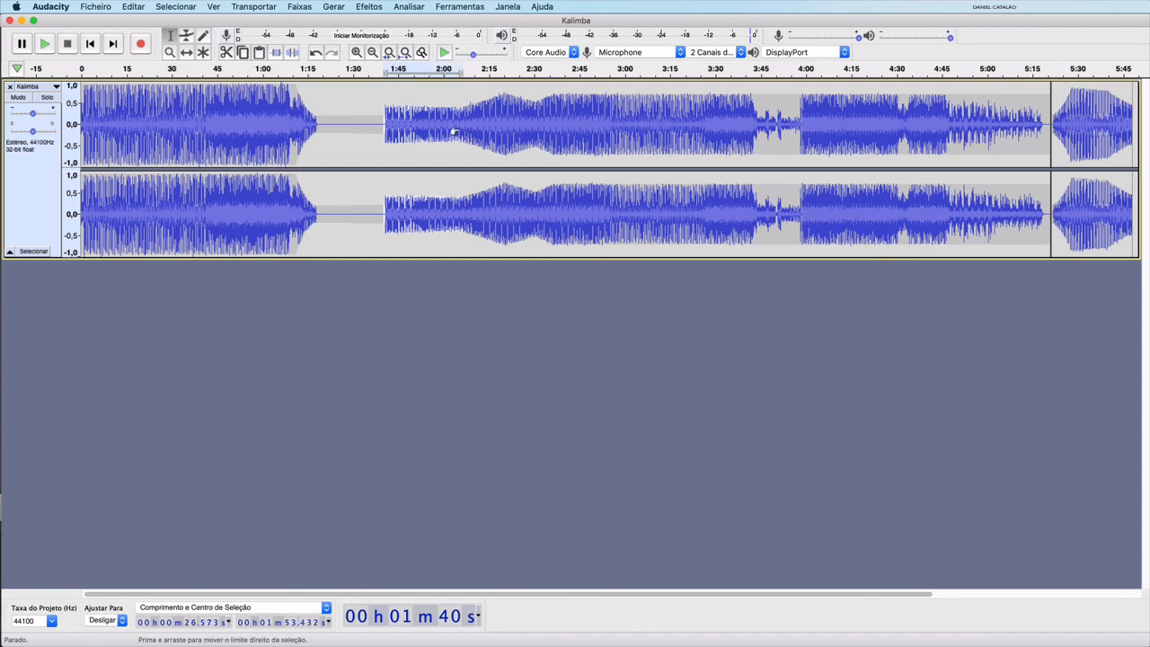
pyautogui.click(244, 54)
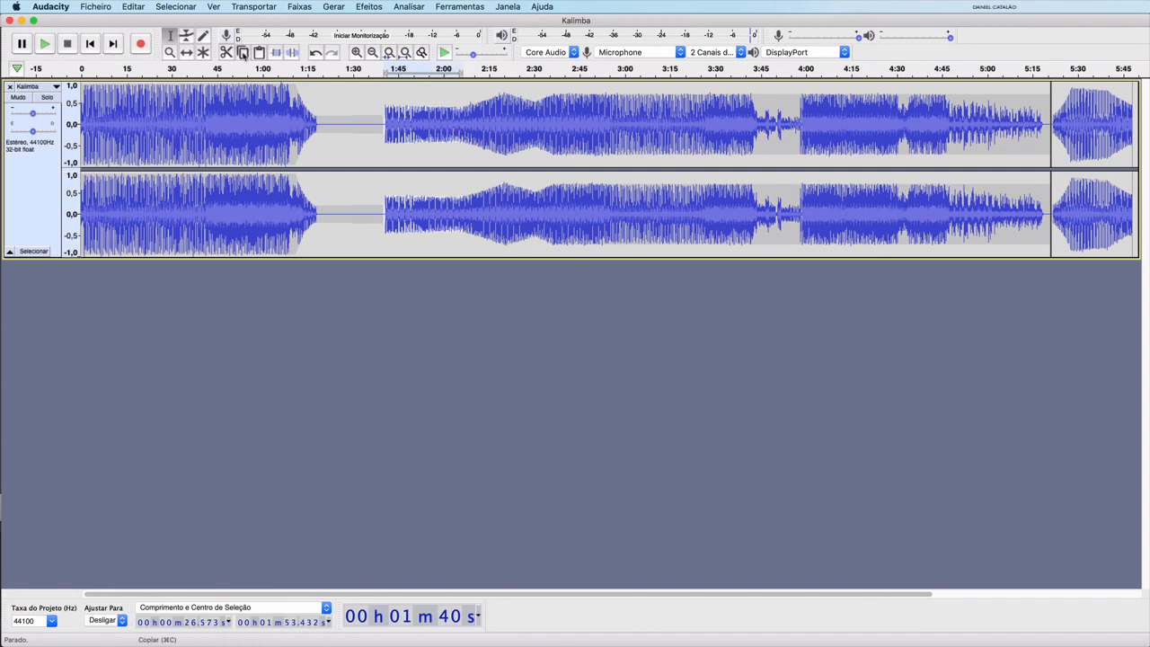
pyautogui.click(319, 130)
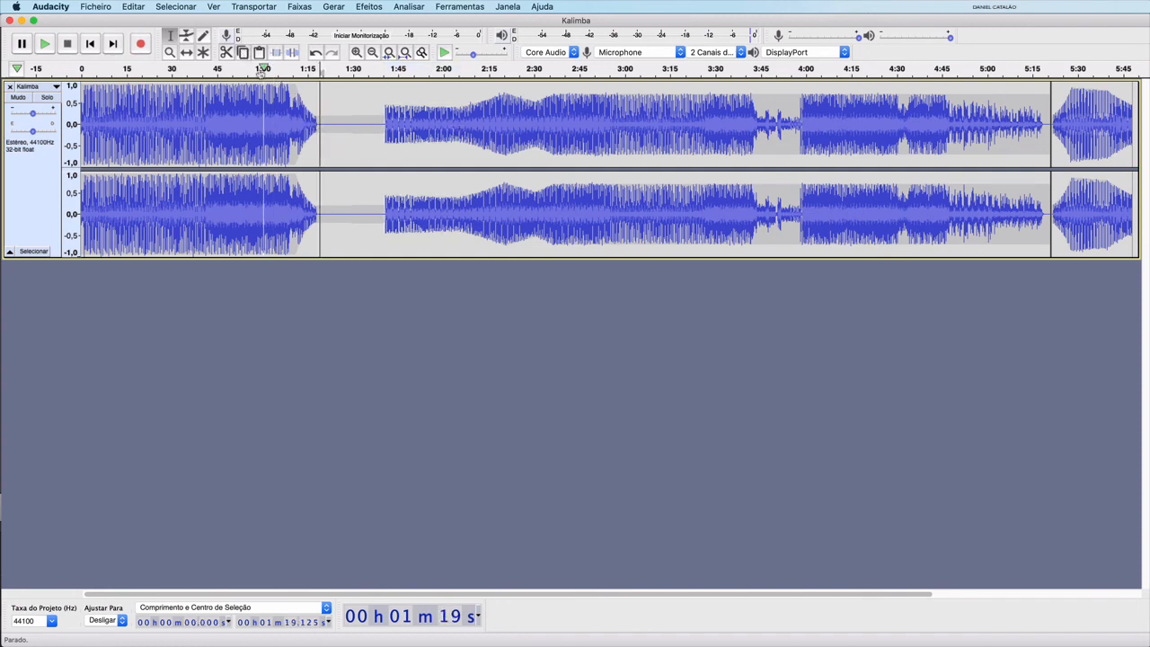
pyautogui.click(259, 53)
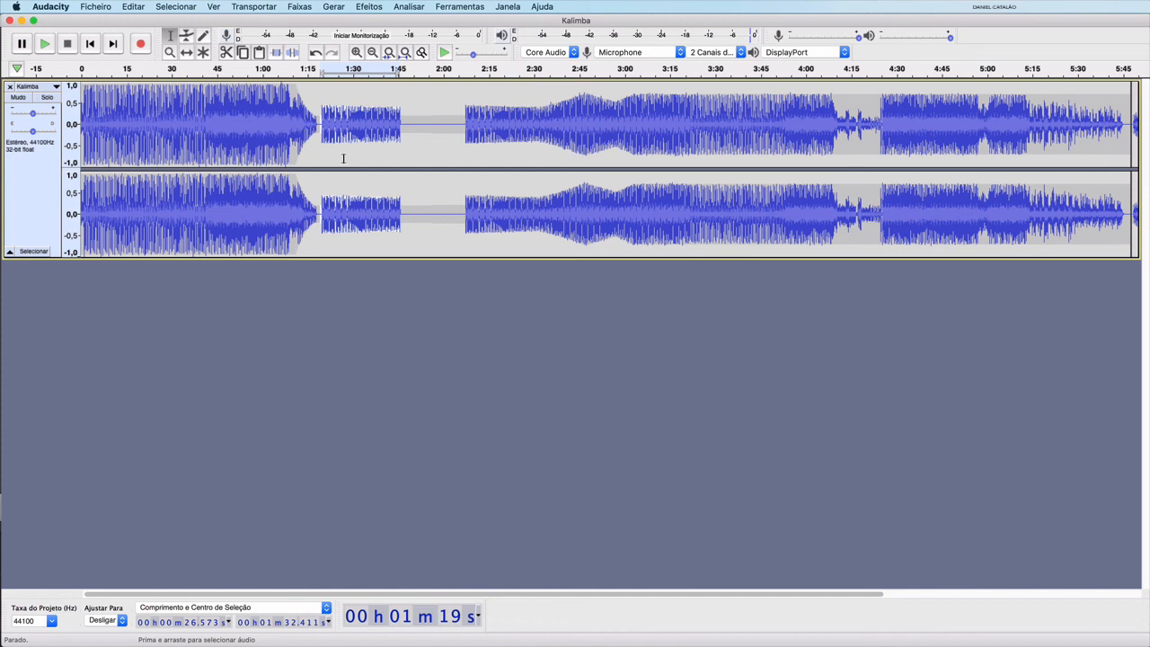
pyautogui.press('Delete')
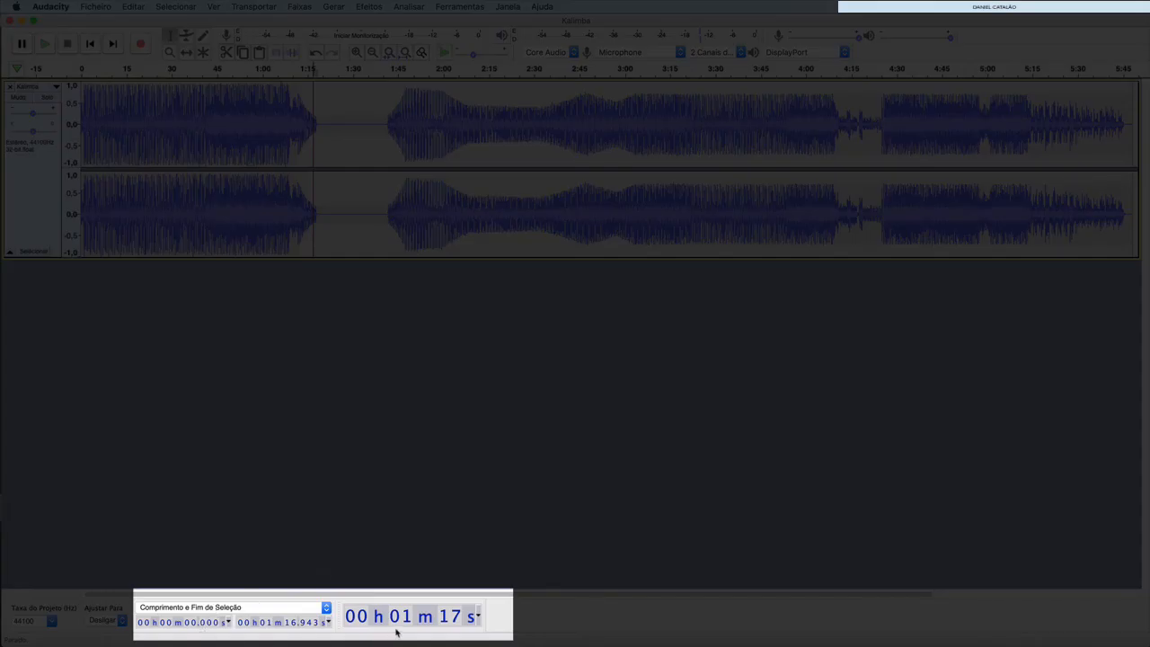
# Step: Play the track from about 1:56 to watch the audio position readout, and stop playback
pyautogui.click(431, 159)
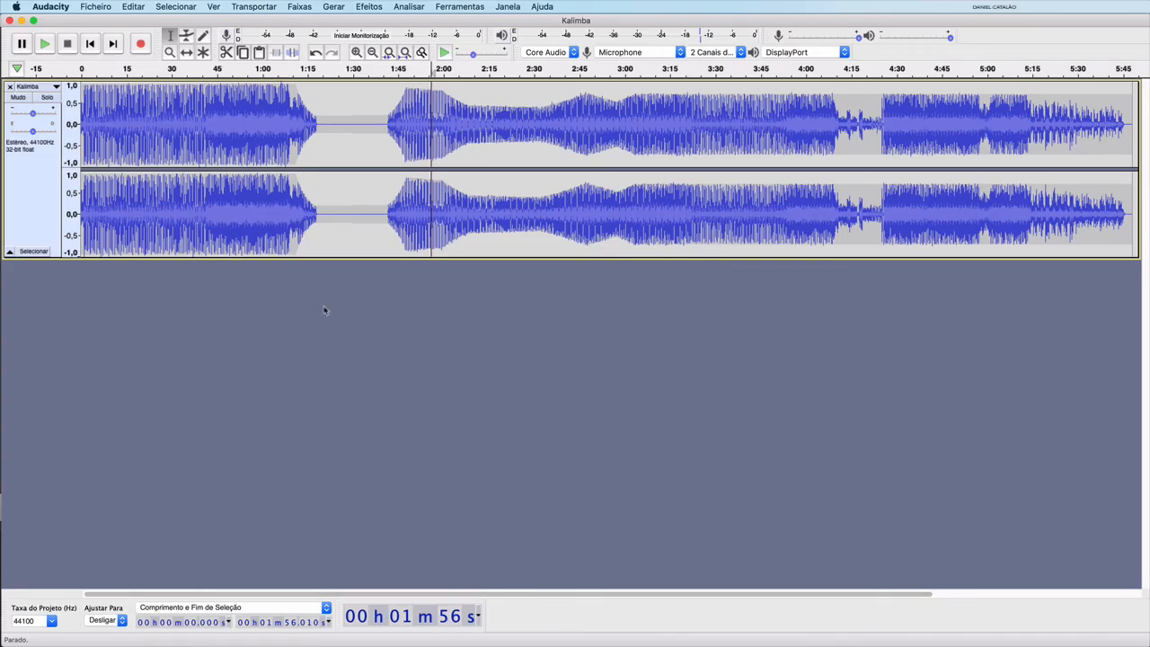
pyautogui.click(45, 44)
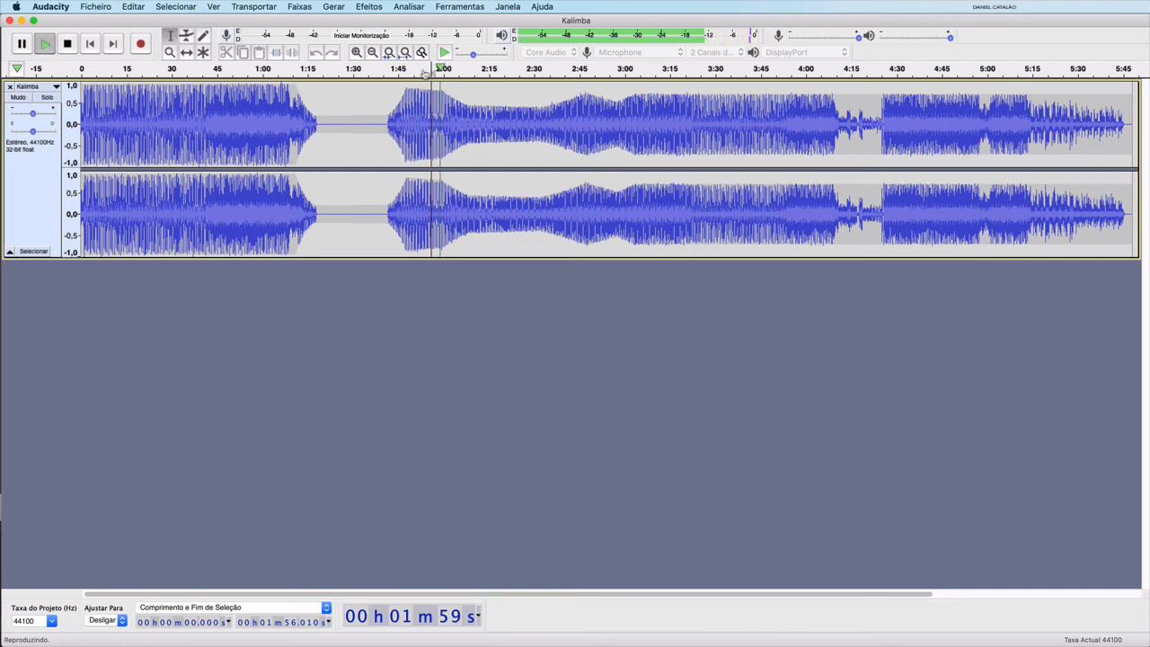
pyautogui.click(66, 44)
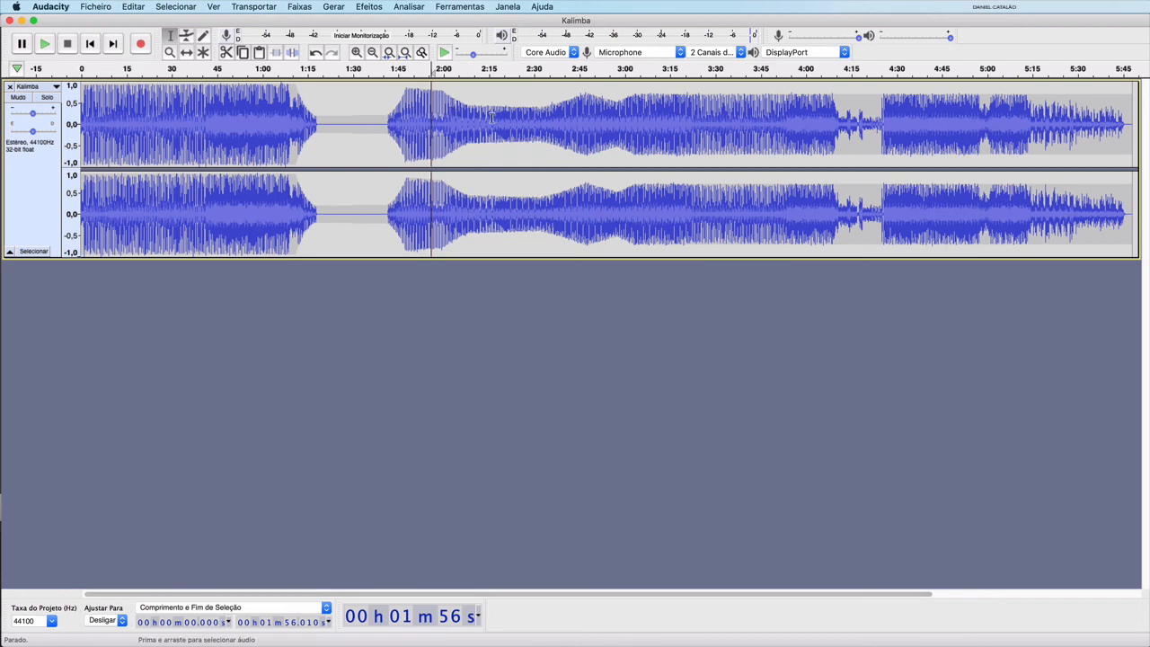
# Step: Select about 2:16 to 2:31 on the track and set the selection readout to Início e Fim da Seleção
pyautogui.moveTo(490, 117); pyautogui.dragTo(529, 116)
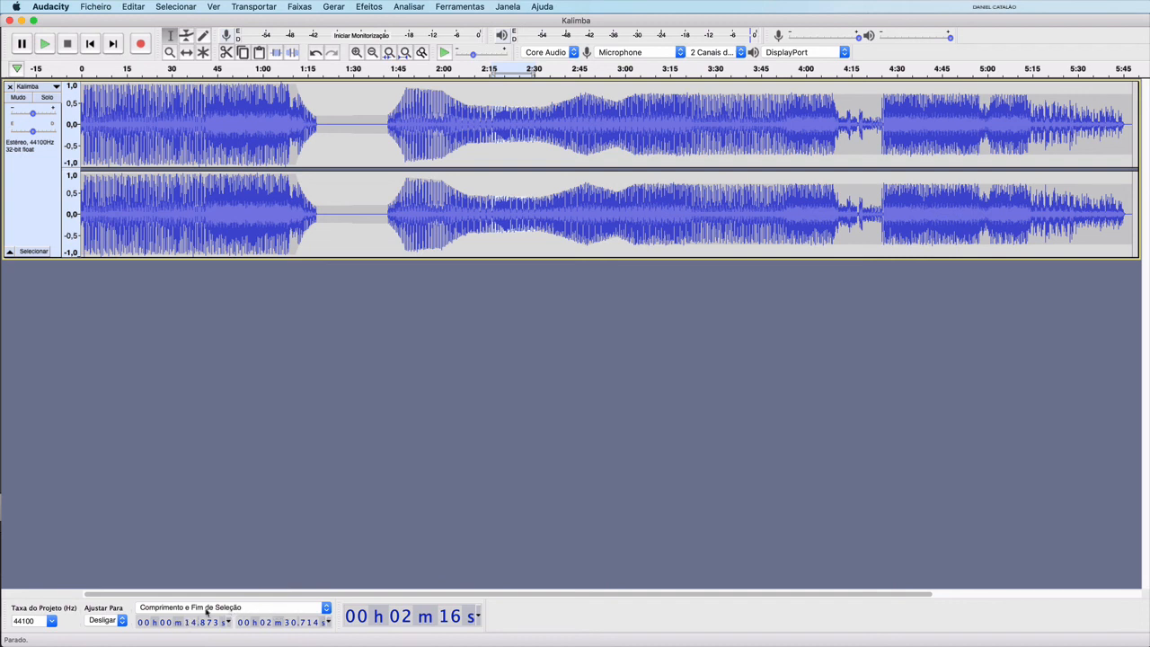
pyautogui.click(326, 608)
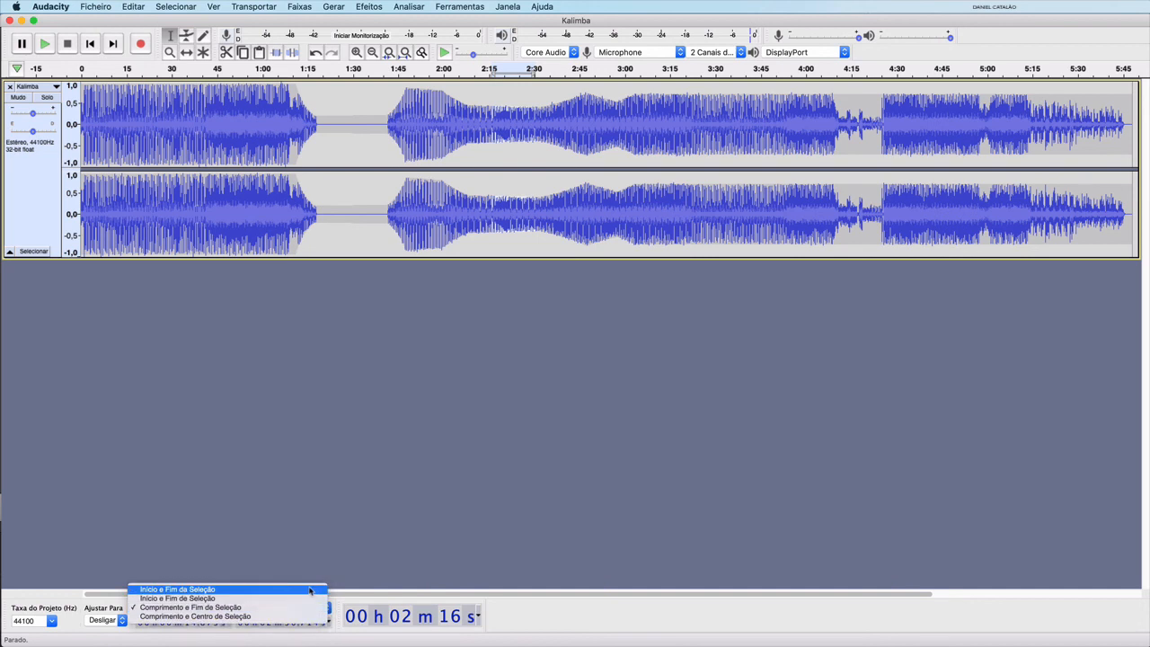
pyautogui.click(309, 590)
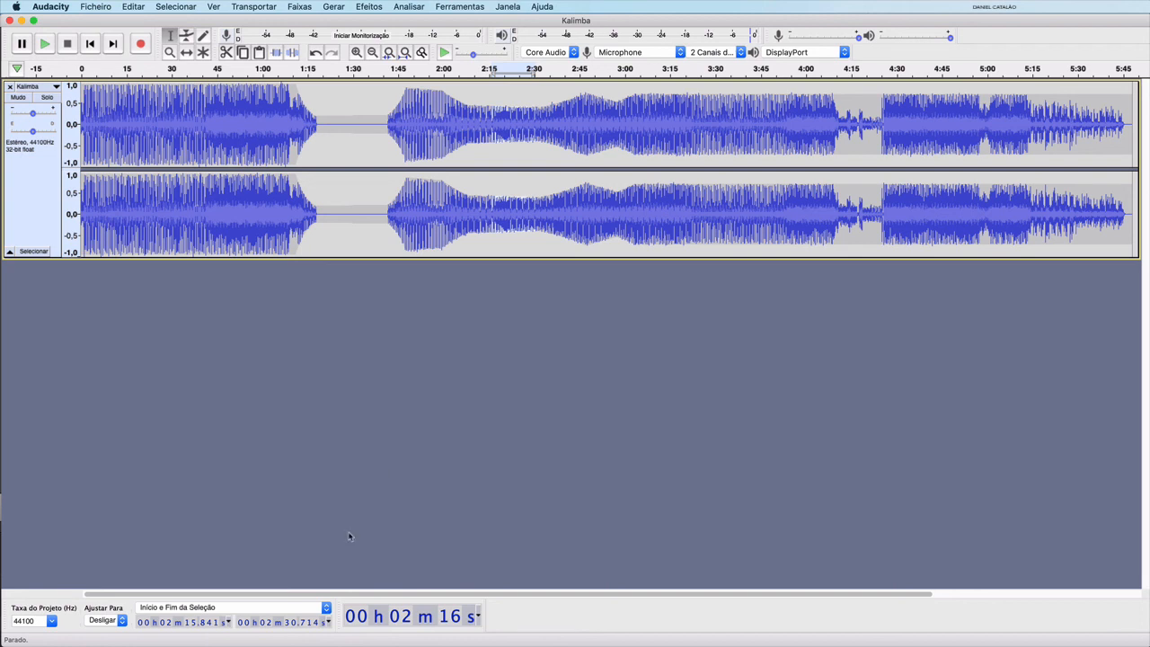
# Step: Switch the selection readout to Comprimento e Fim de Seleção, and finally to Comprimento e Centro de Seleção
pyautogui.click(326, 607)
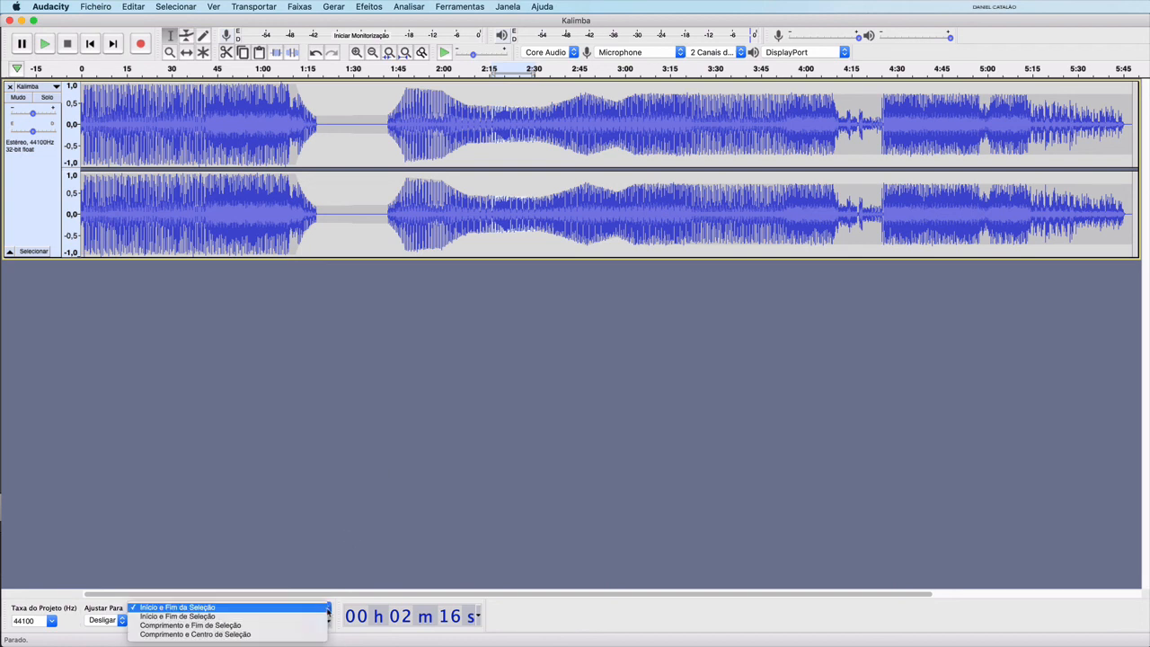
pyautogui.click(306, 626)
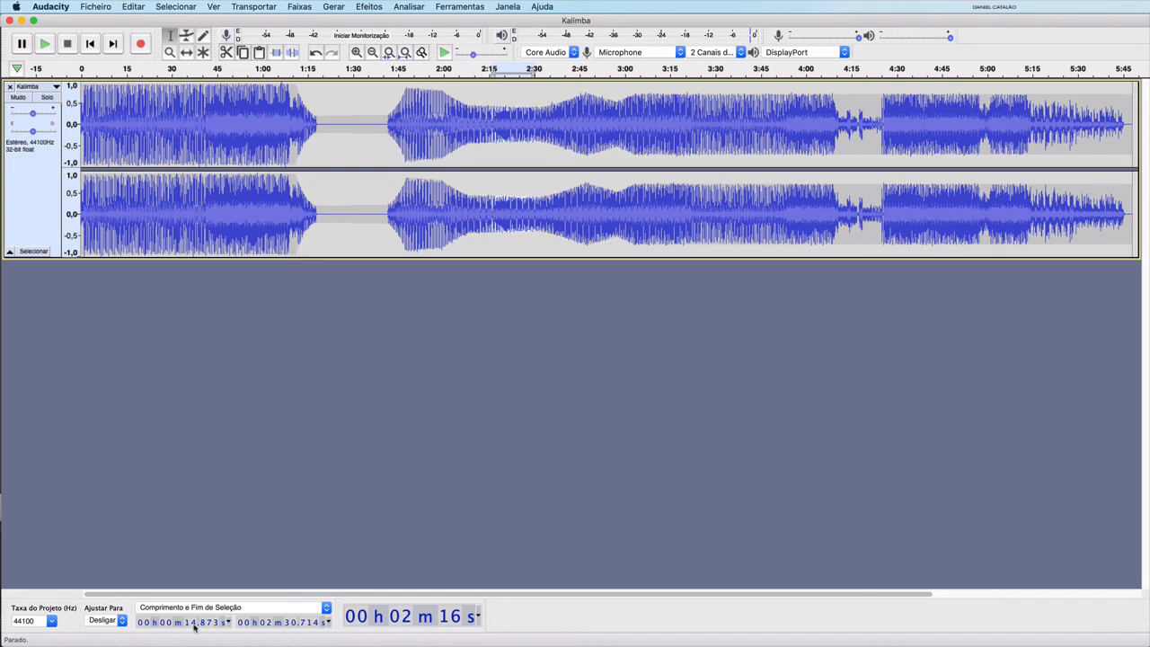
pyautogui.click(327, 610)
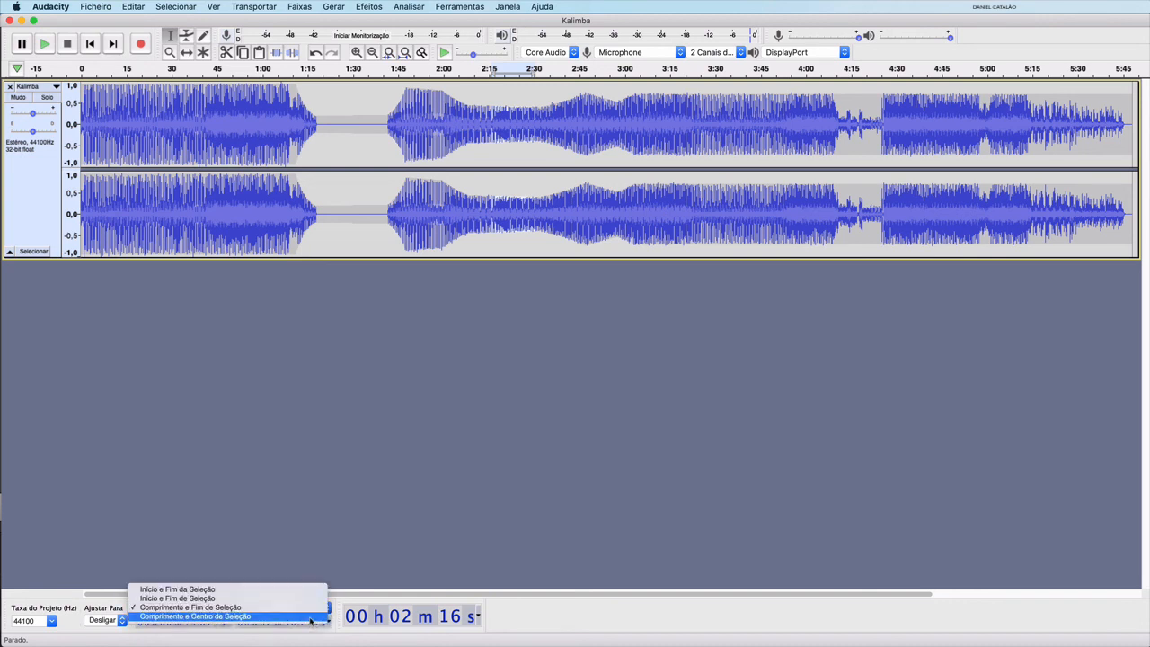
pyautogui.click(310, 618)
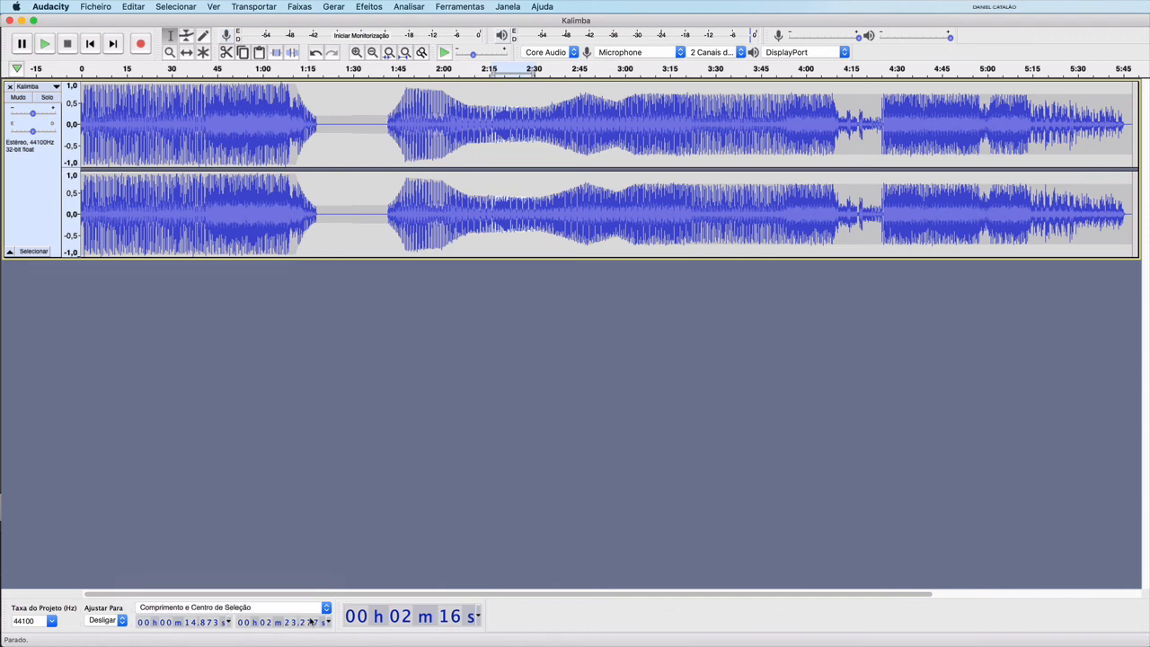